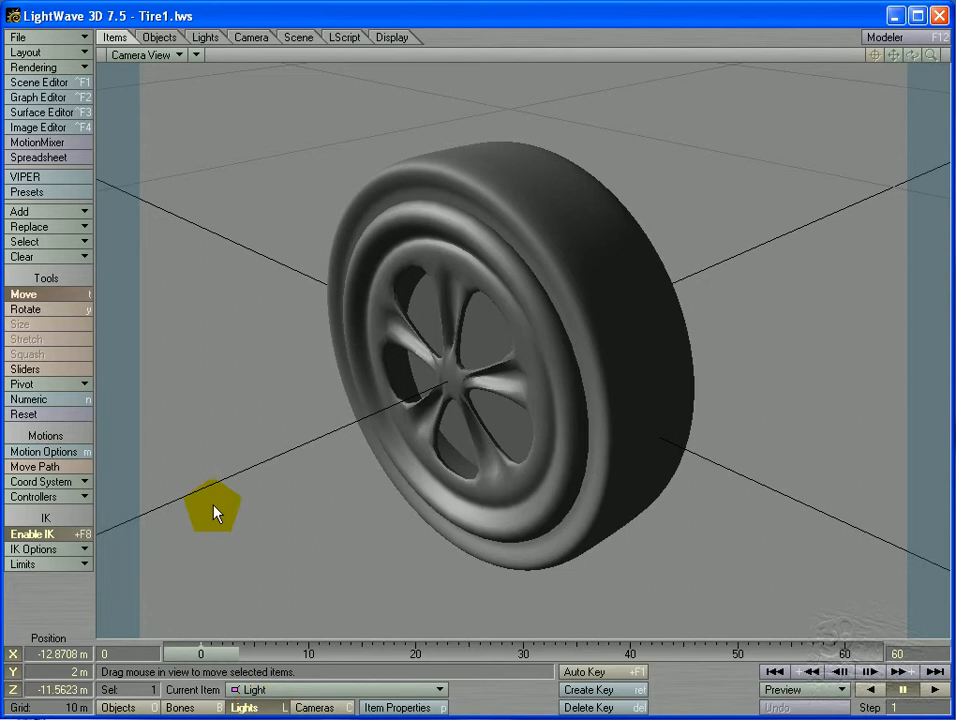
Move the light while looking through it, to about X -5.55 m, Y 7.7 m, Z -8.35 m, near the wheel.
key(5)
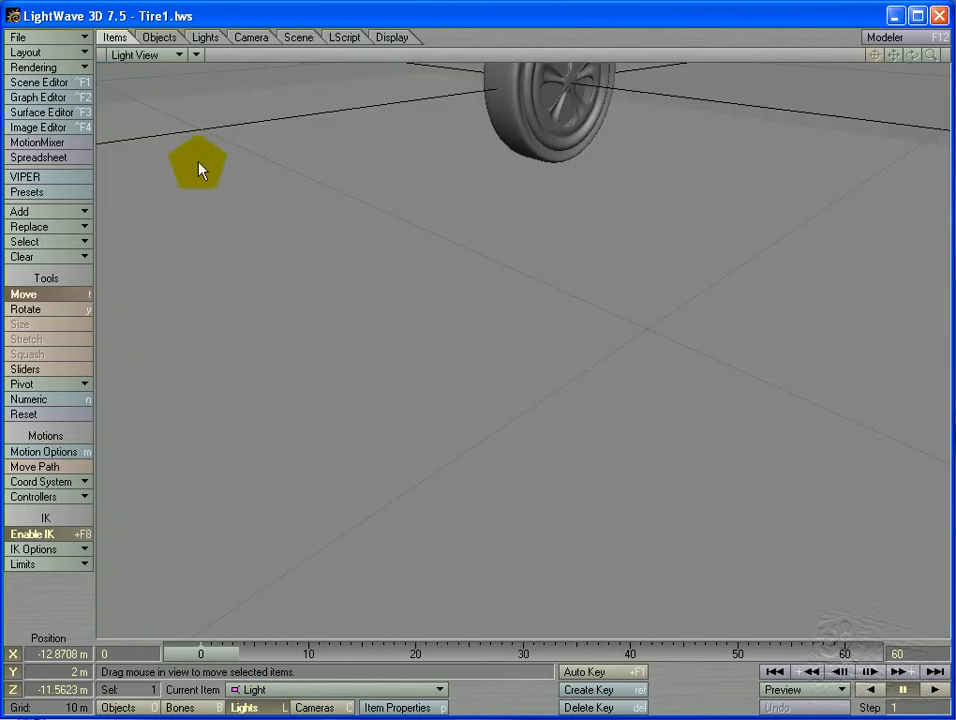
click(150, 55)
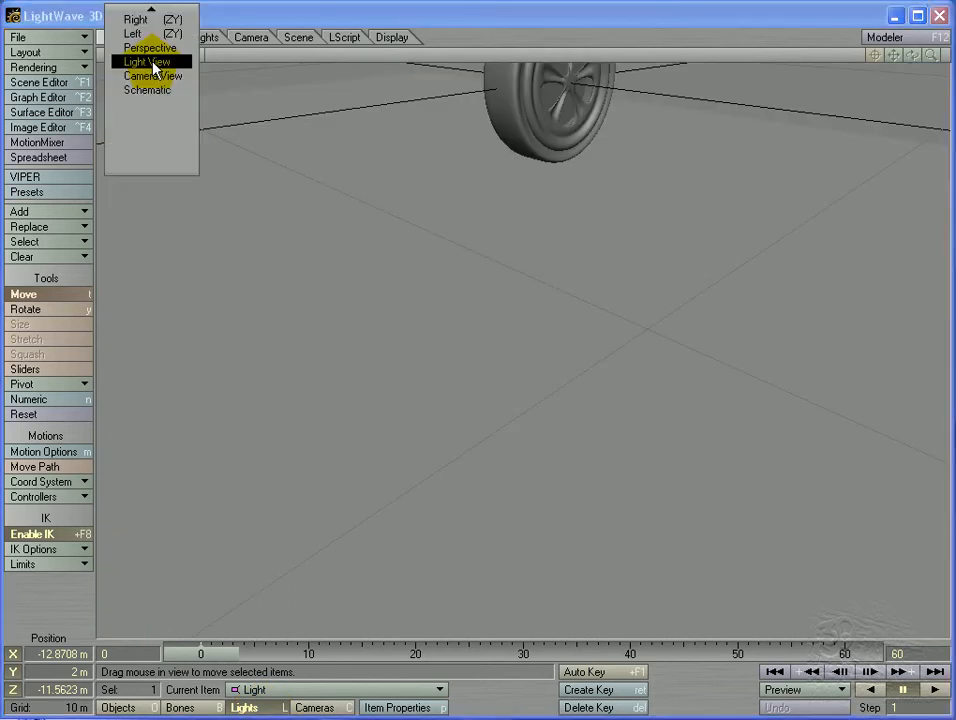
click(150, 63)
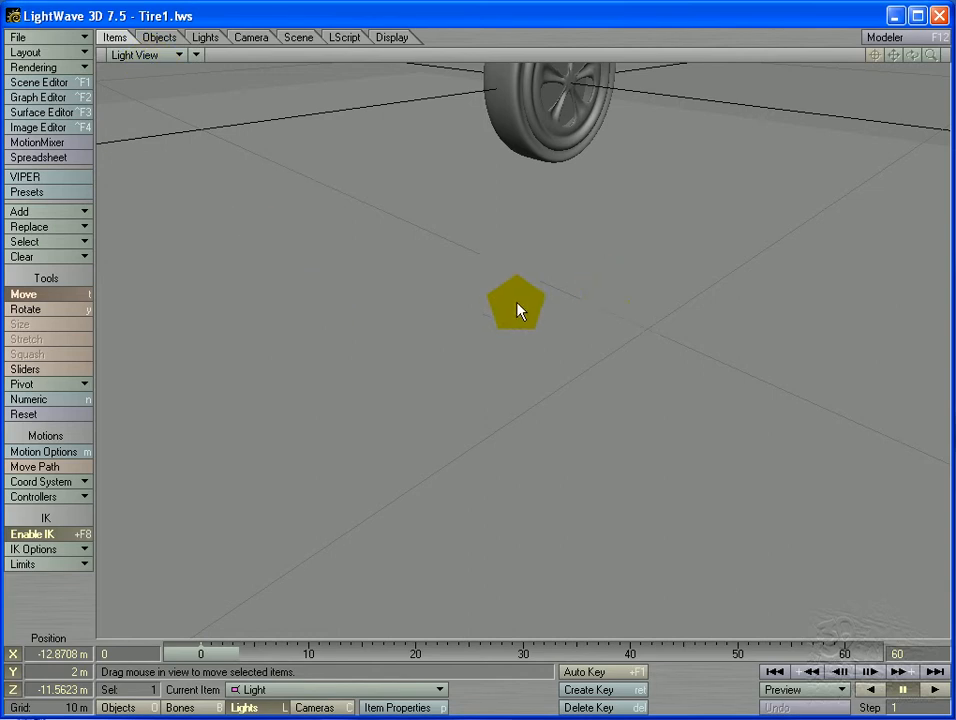
click(76, 298)
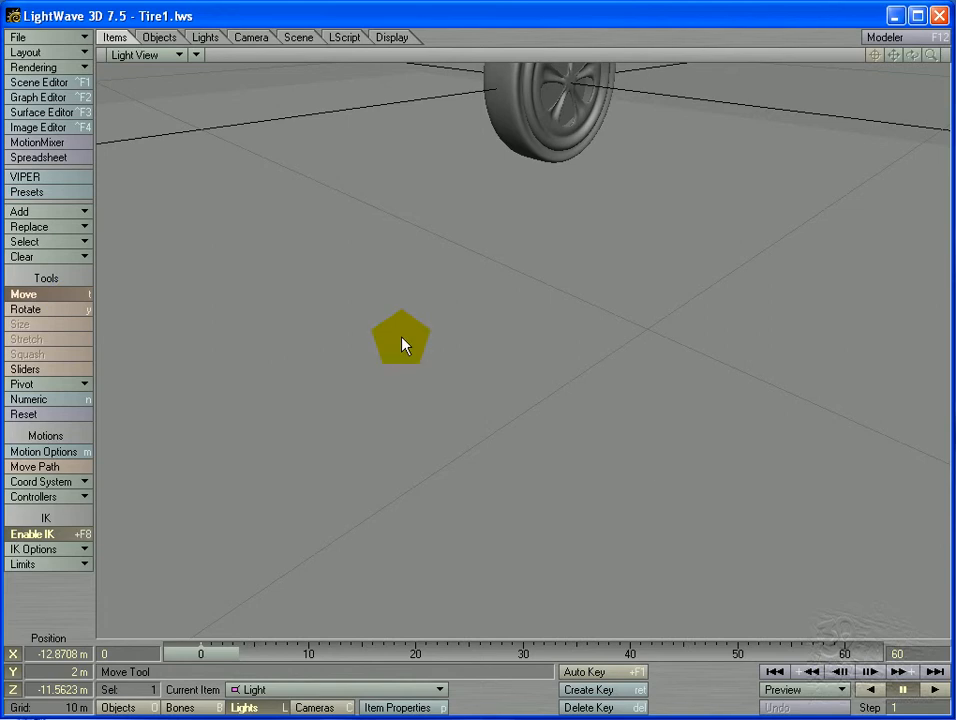
click(401, 338)
right_drag(401, 338, 401, 228)
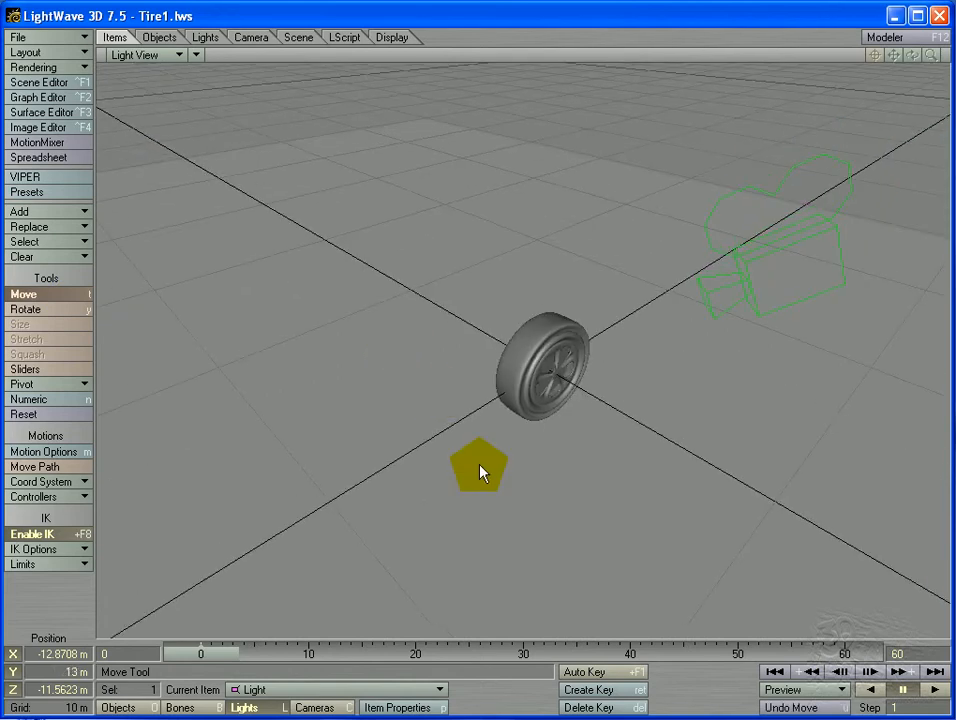
mouse_move(480, 472)
mouse_down()
mouse_move(465, 452)
mouse_move(480, 452)
mouse_move(478, 462)
mouse_up()
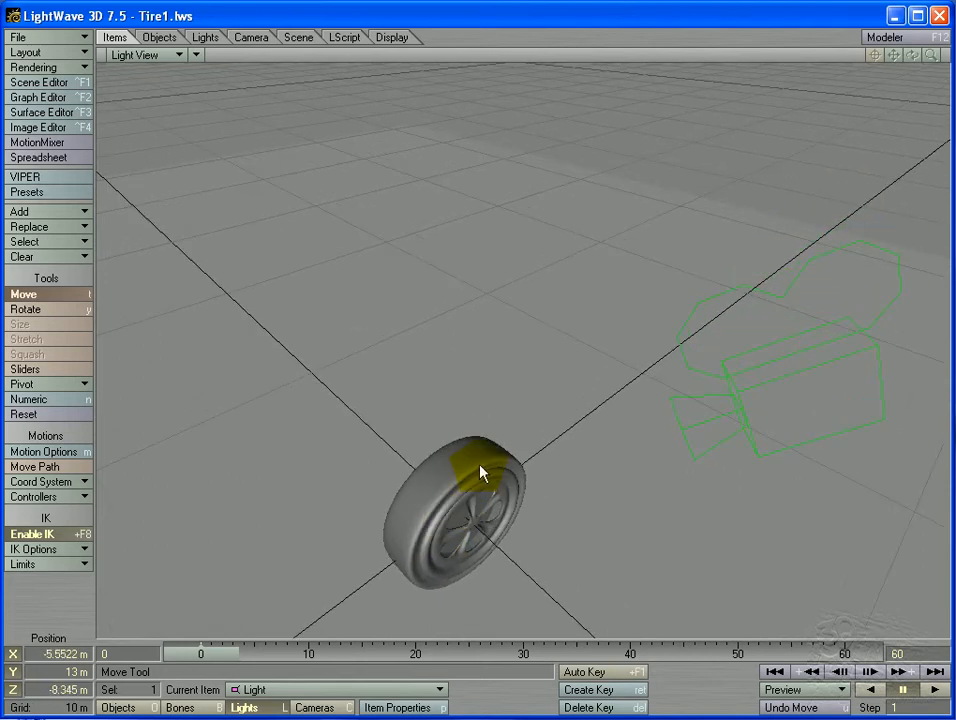
mouse_move(480, 472)
right_down()
mouse_move(480, 485)
mouse_move(487, 465)
right_up()
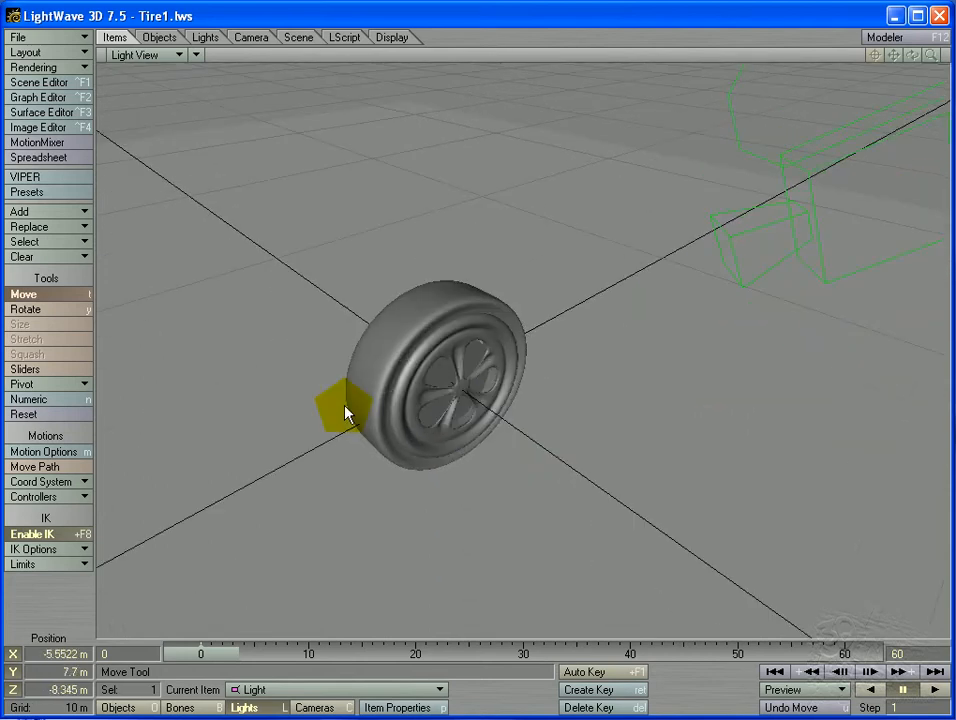
Rotate the light to heading 30.80° and pitch 40.80° so it aims at the wheel, and create a key for it.
click(50, 310)
drag(153, 330, 124, 342)
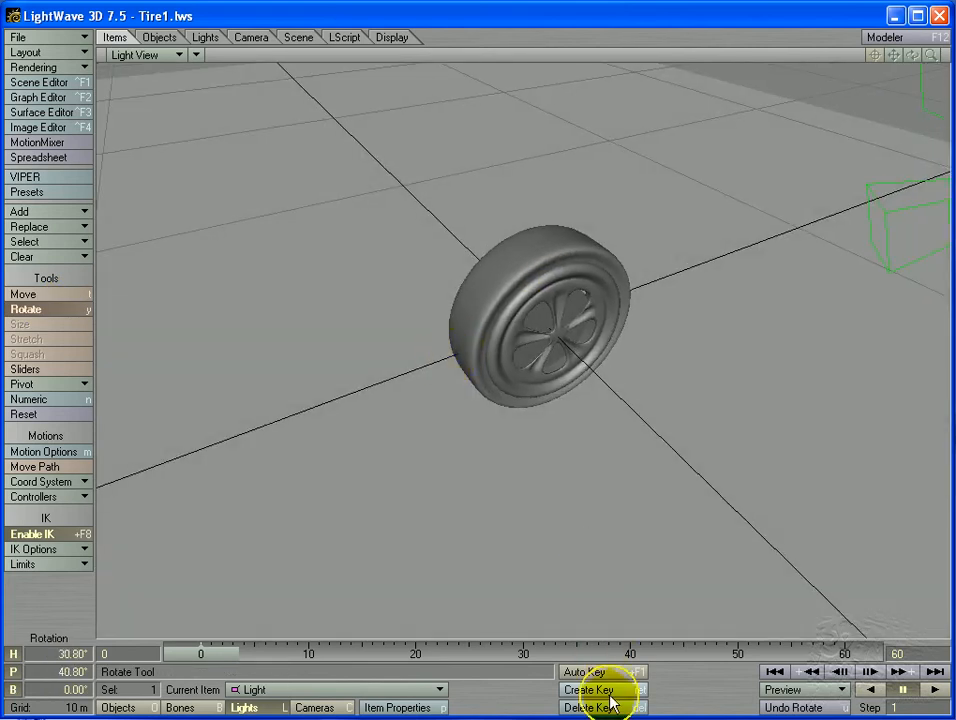
click(595, 690)
click(684, 318)
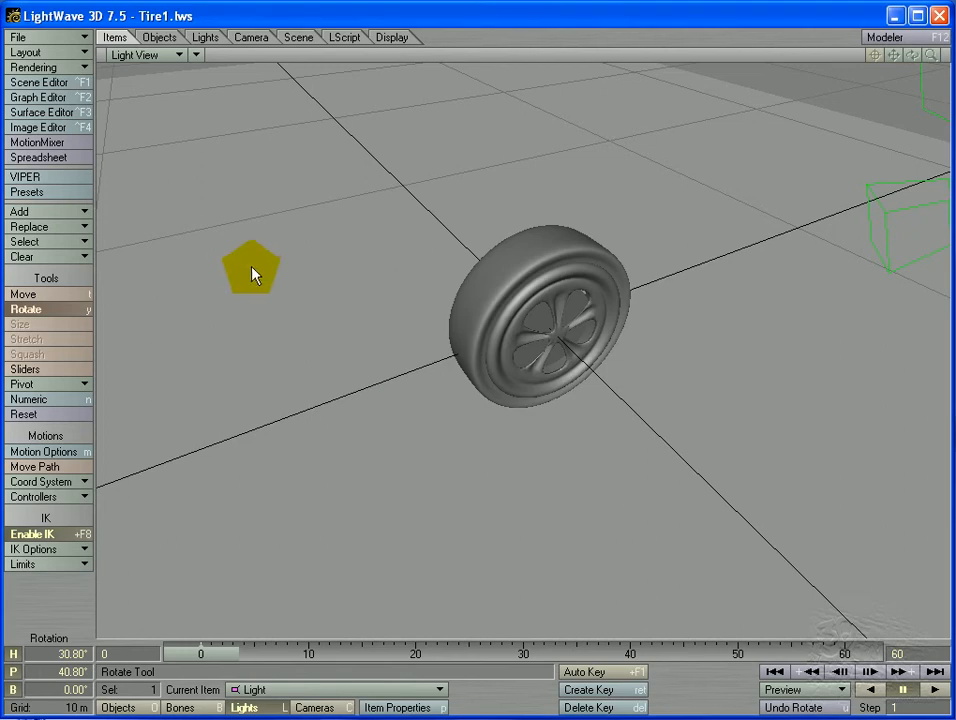
Set the scene's ambient intensity to 6% in the global illumination settings.
click(403, 707)
drag(322, 290, 272, 87)
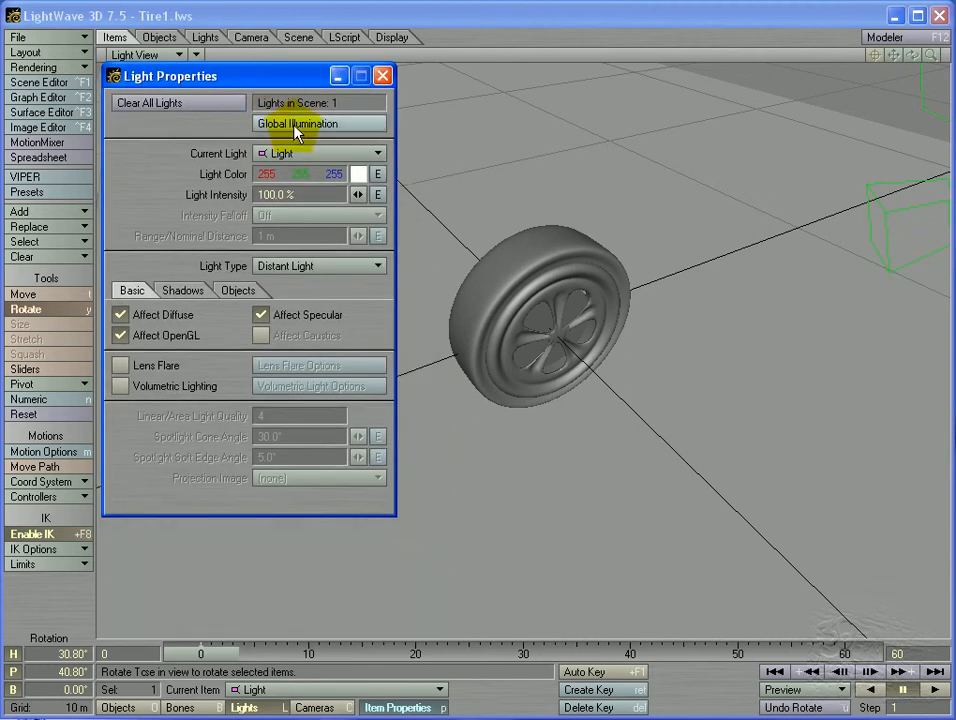
click(296, 130)
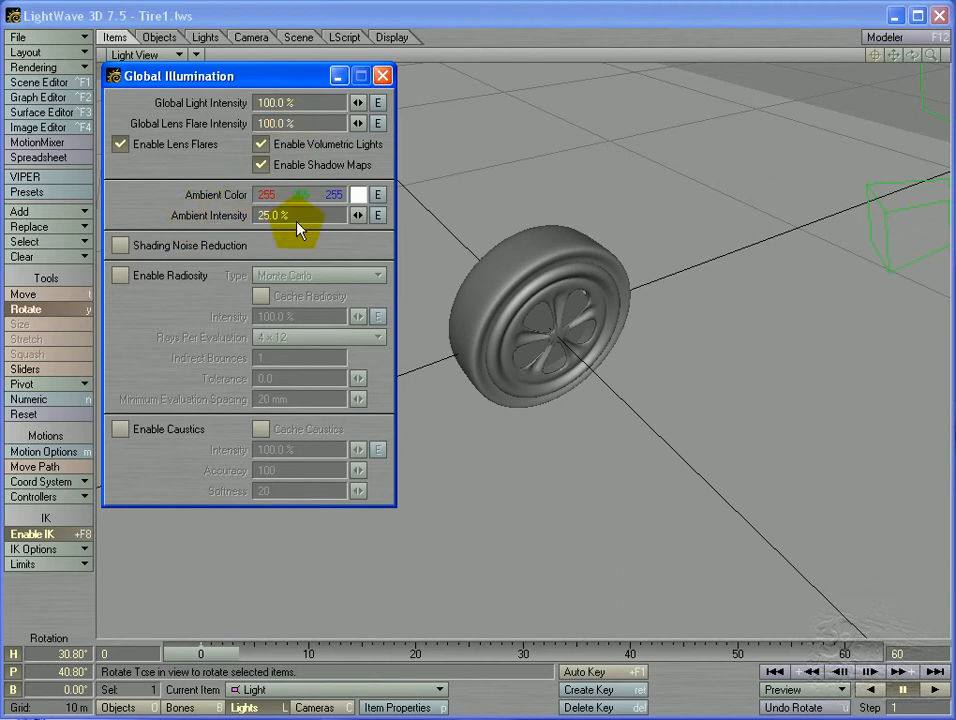
mouse_move(358, 228)
mouse_down()
mouse_move(372, 215)
mouse_move(437, 292)
mouse_move(367, 211)
mouse_move(360, 216)
mouse_up()
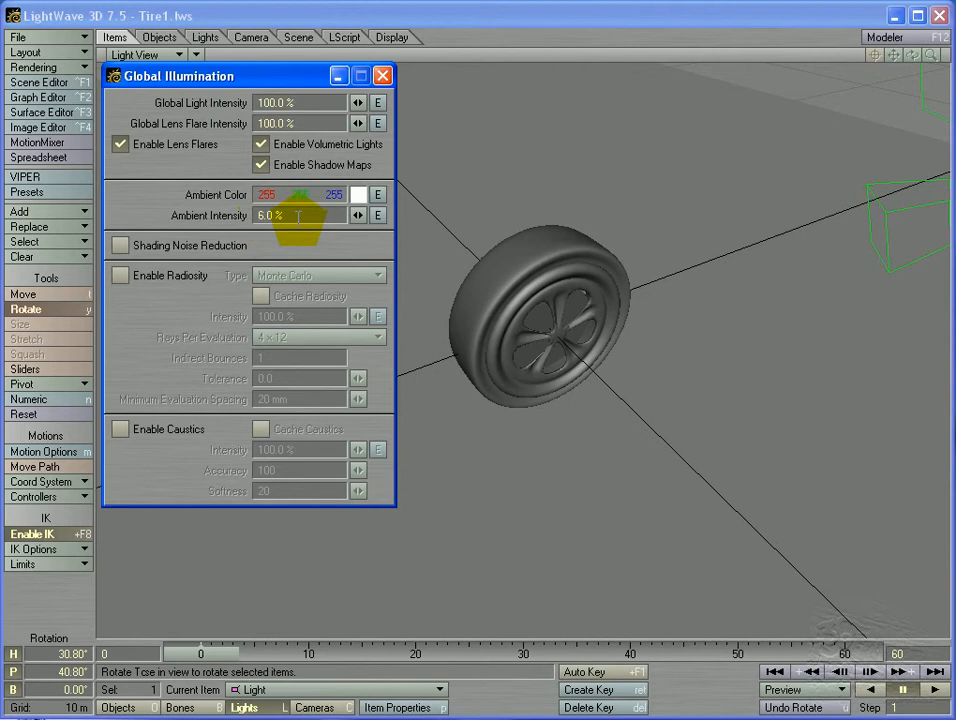
Change the ambient color to a blue-violet of RGB 121, 104, 215 and close the global illumination settings.
click(359, 196)
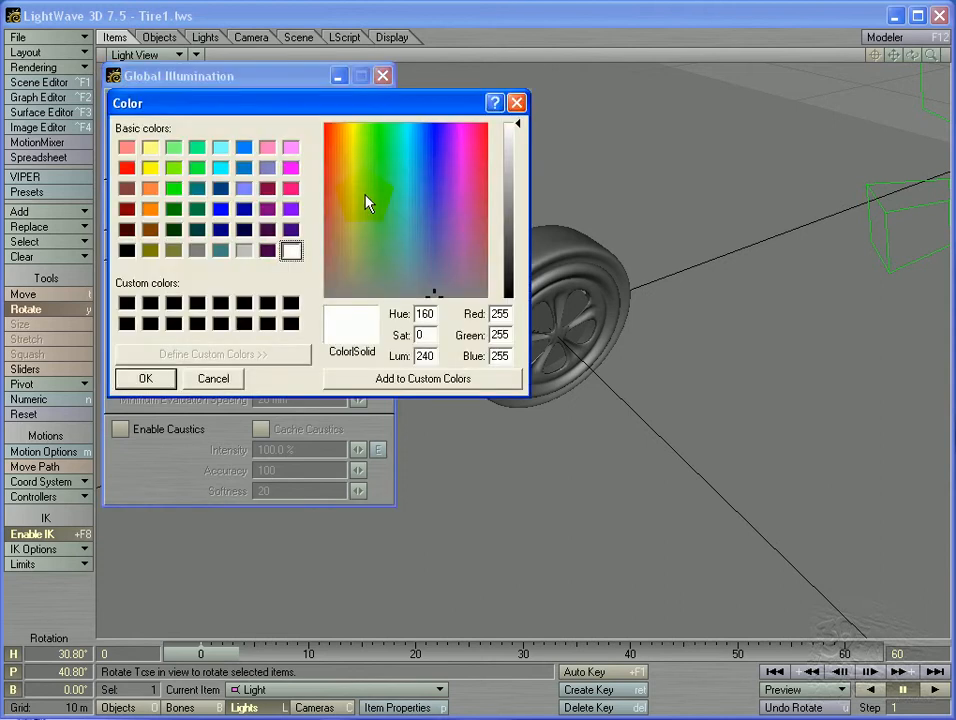
click(437, 196)
click(507, 189)
key(Return)
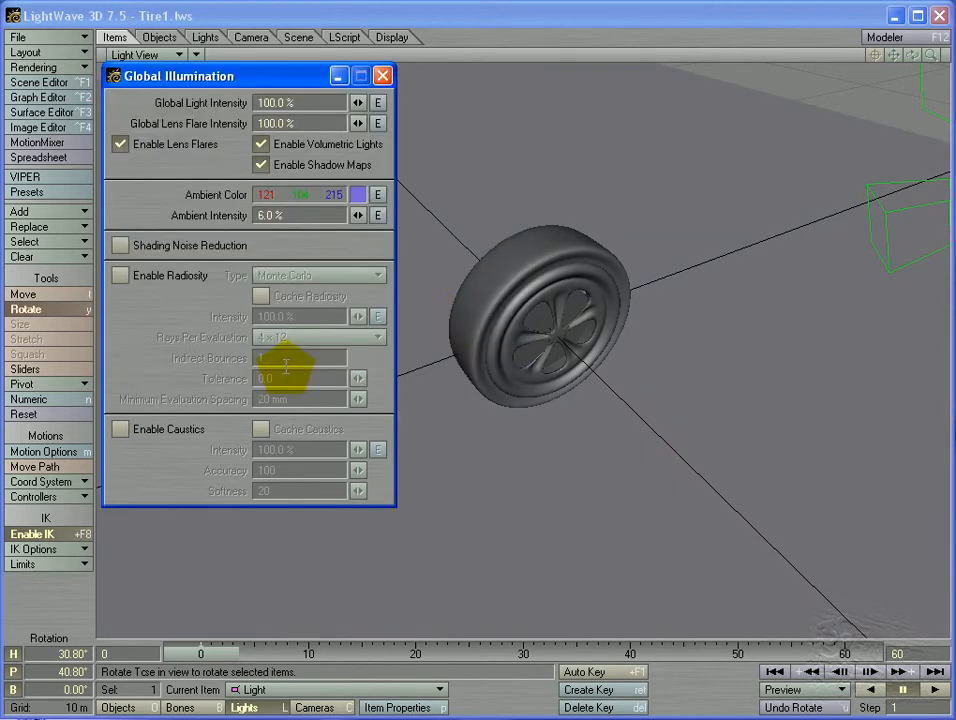
click(383, 76)
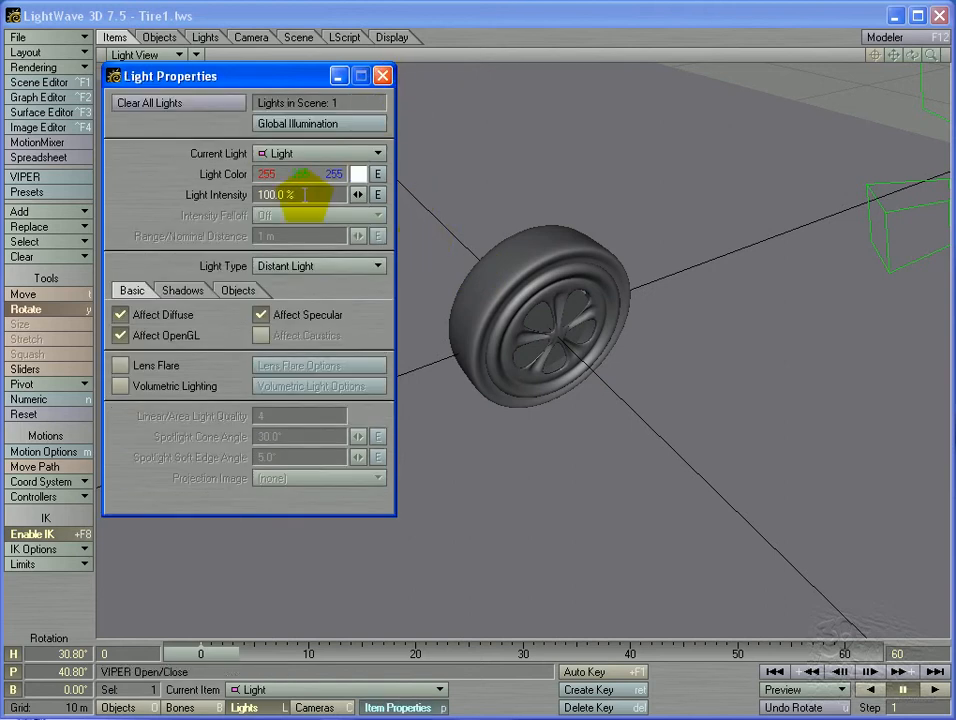
Set the light's color to a pale warm yellow of RGB 253, 252, 223.
click(360, 175)
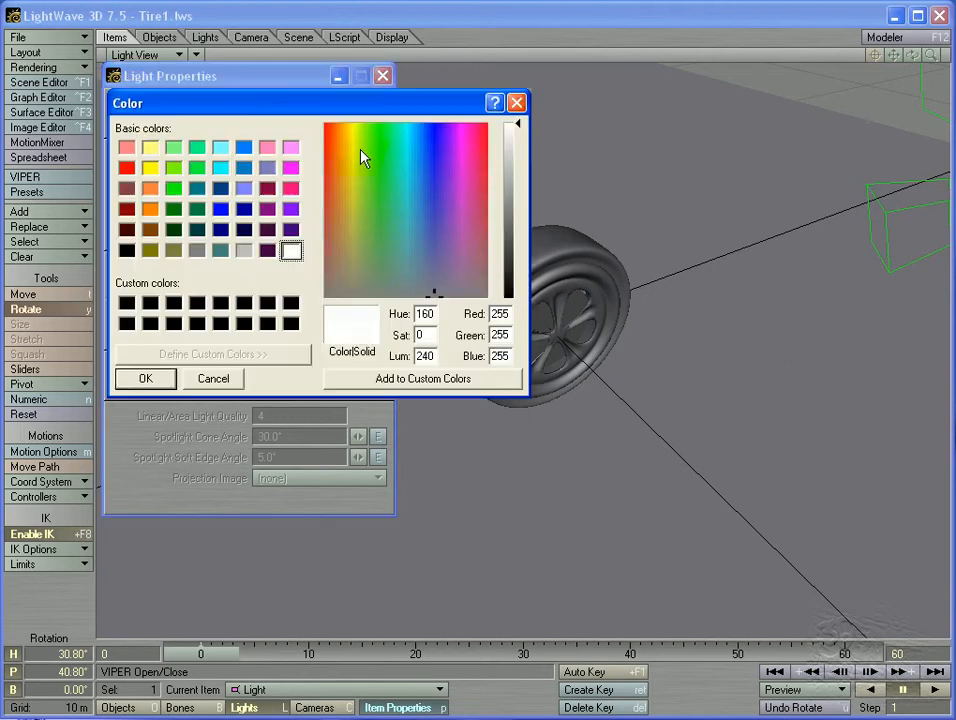
click(351, 148)
click(515, 141)
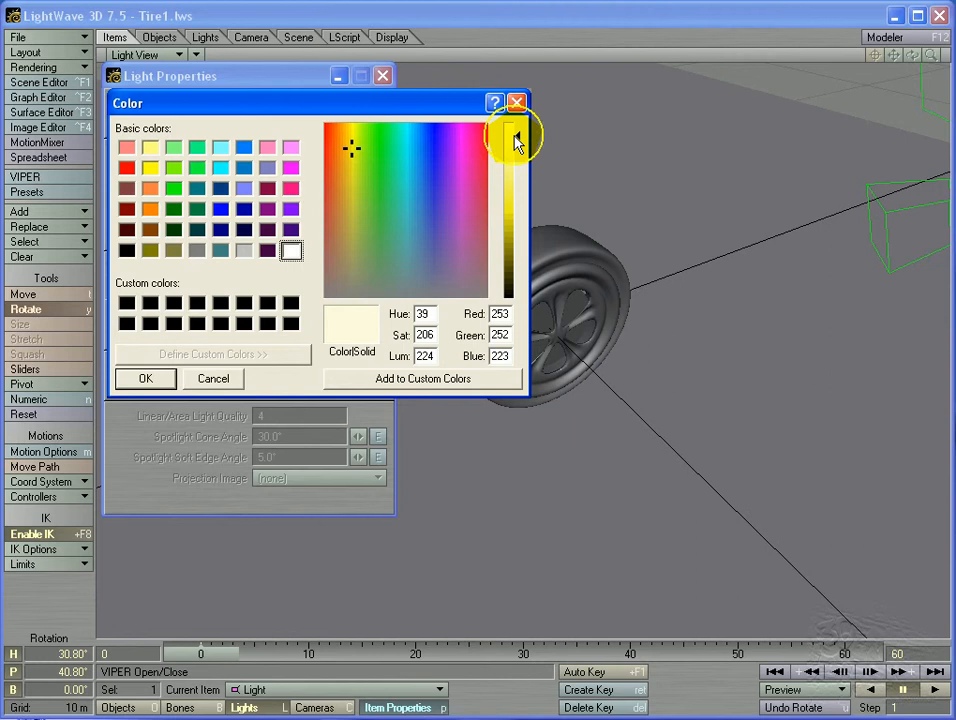
click(148, 377)
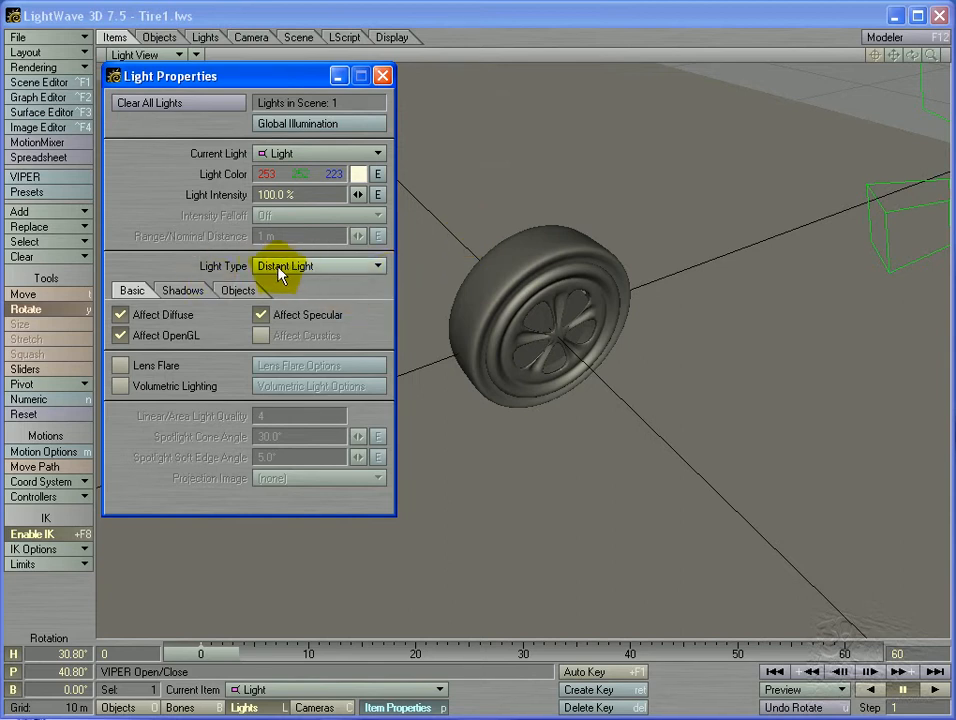
Change the light type from distant light to Spotlight.
click(335, 267)
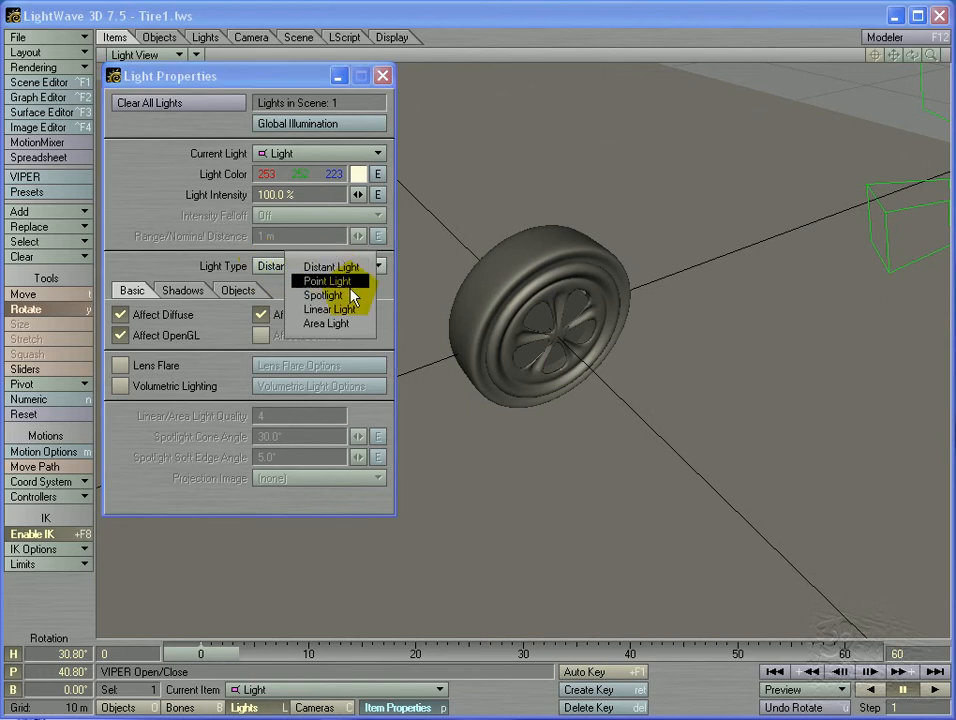
click(352, 296)
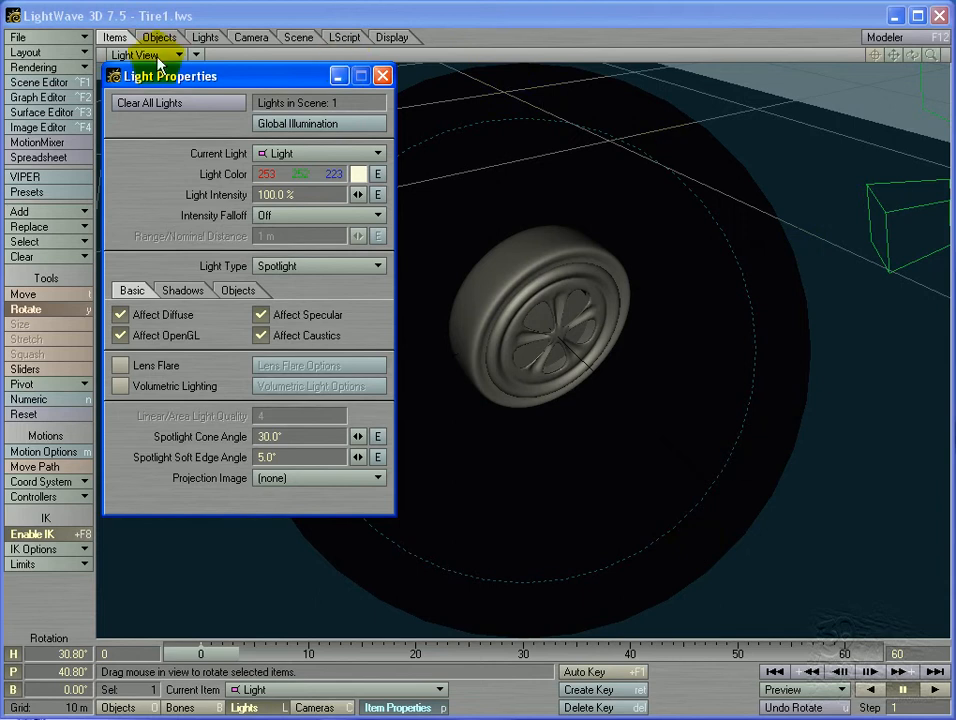
drag(198, 79, 201, 88)
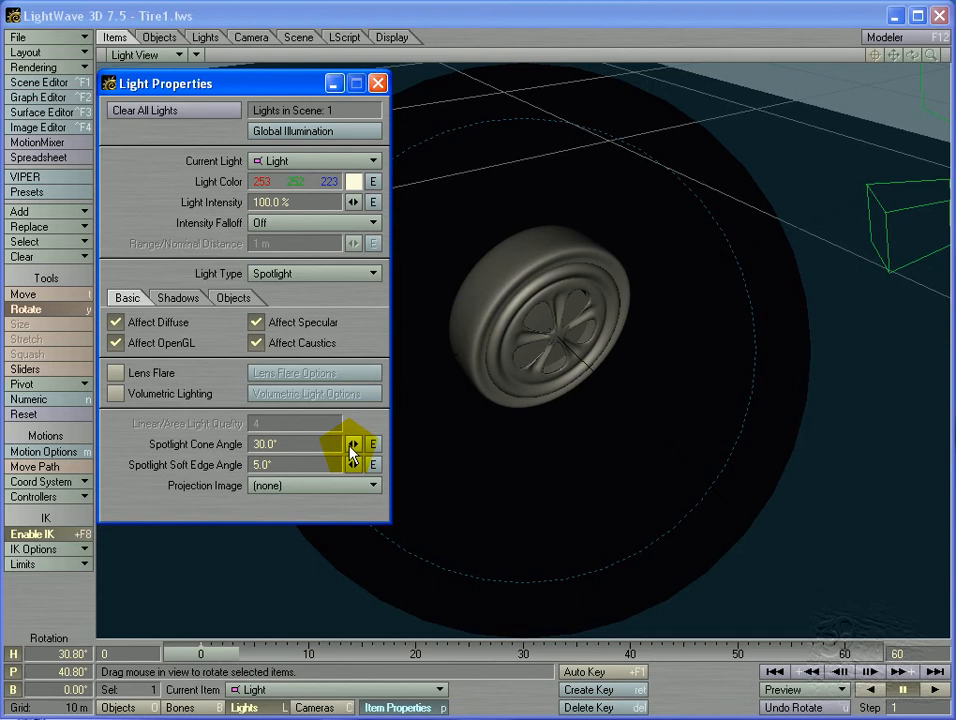
Set the spotlight cone angle and the soft edge angle both to 23.5°, checking the cone in the perspective and light views.
key(4)
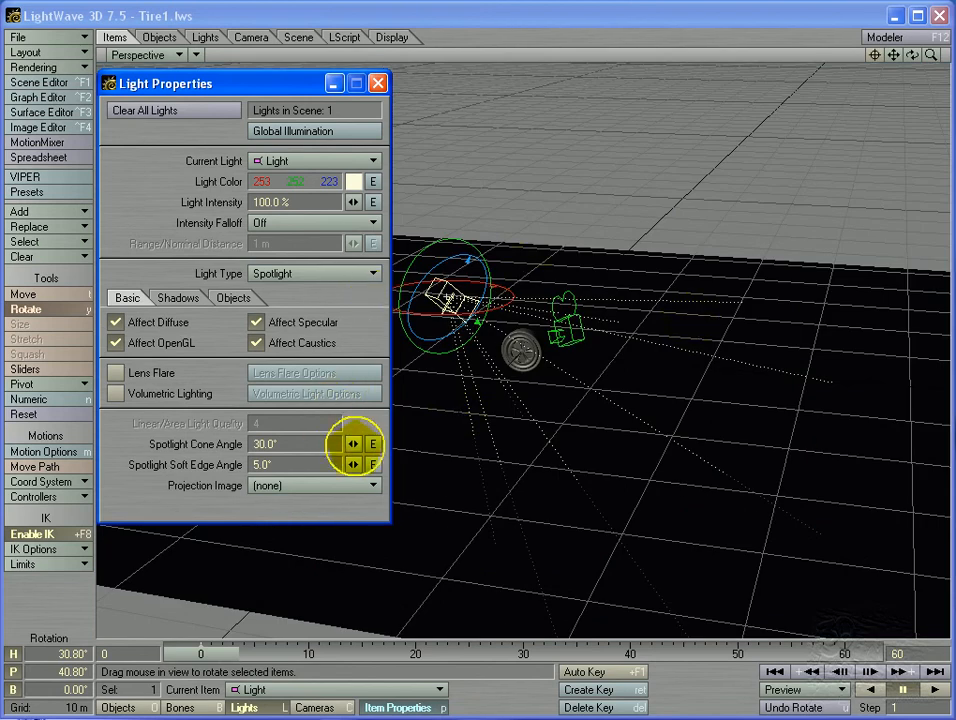
drag(353, 444, 350, 442)
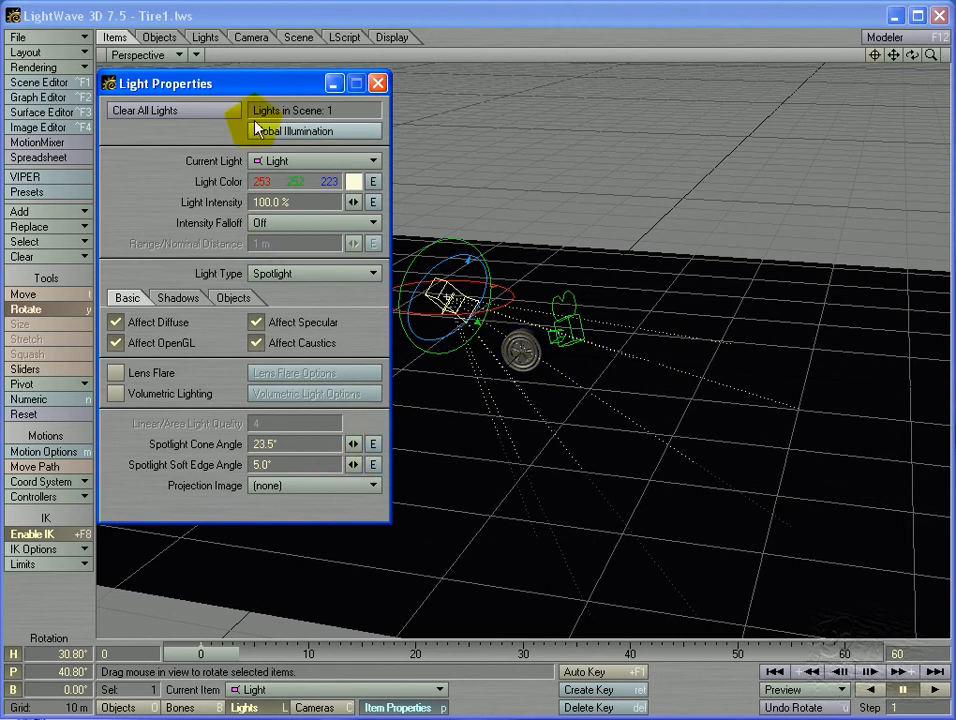
key(5)
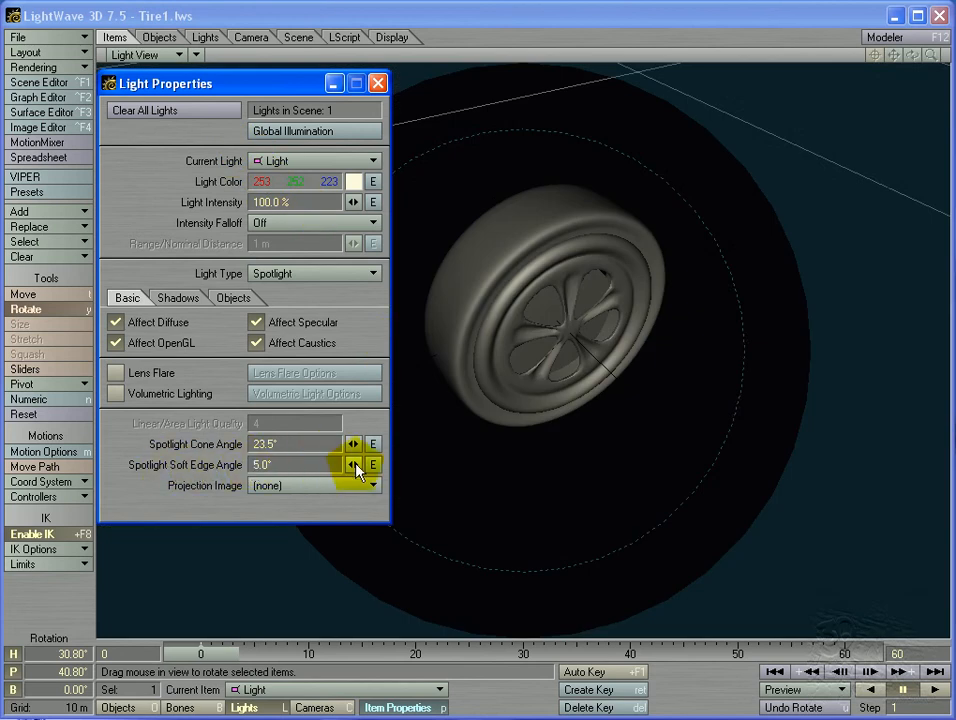
drag(355, 467, 355, 465)
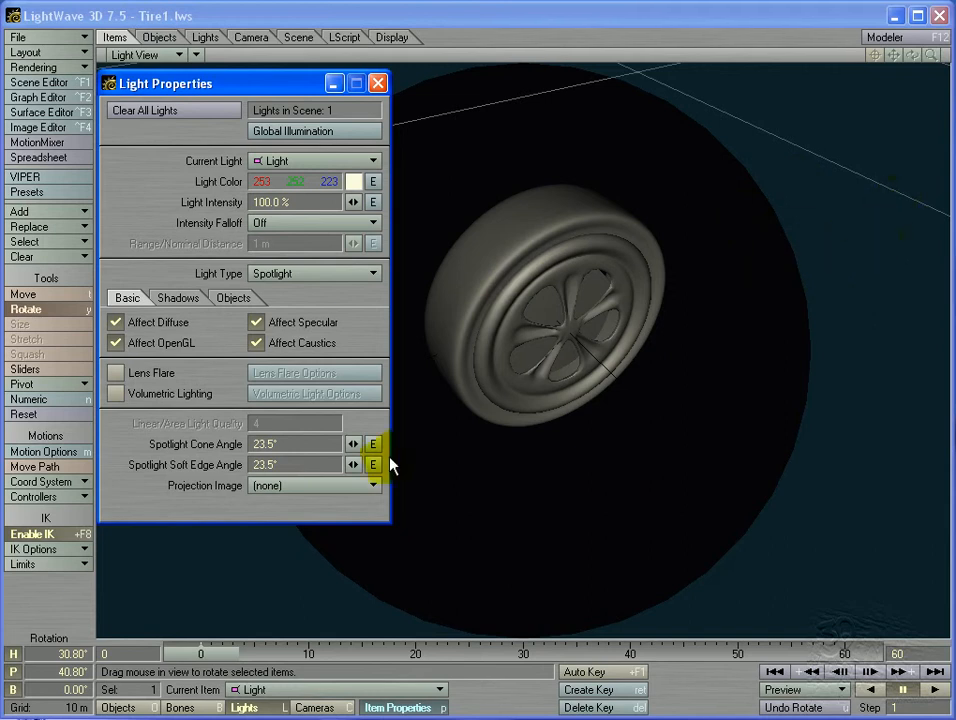
Set the spotlight cone angle to 25.5° with a soft edge angle of 0°, and test render the current frame.
drag(353, 465, 364, 443)
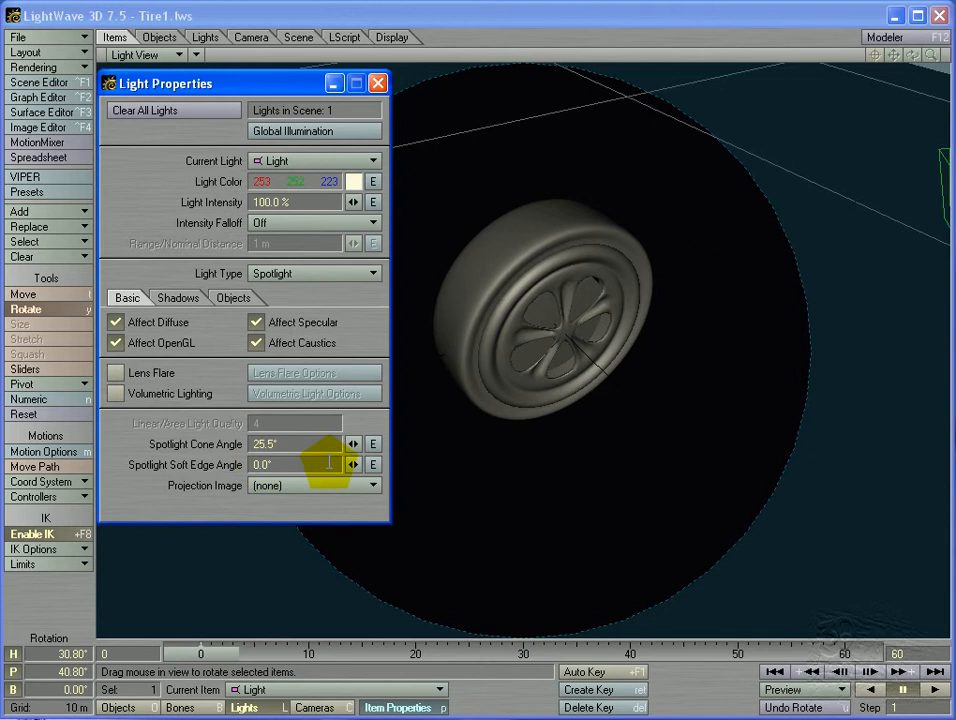
key(F9)
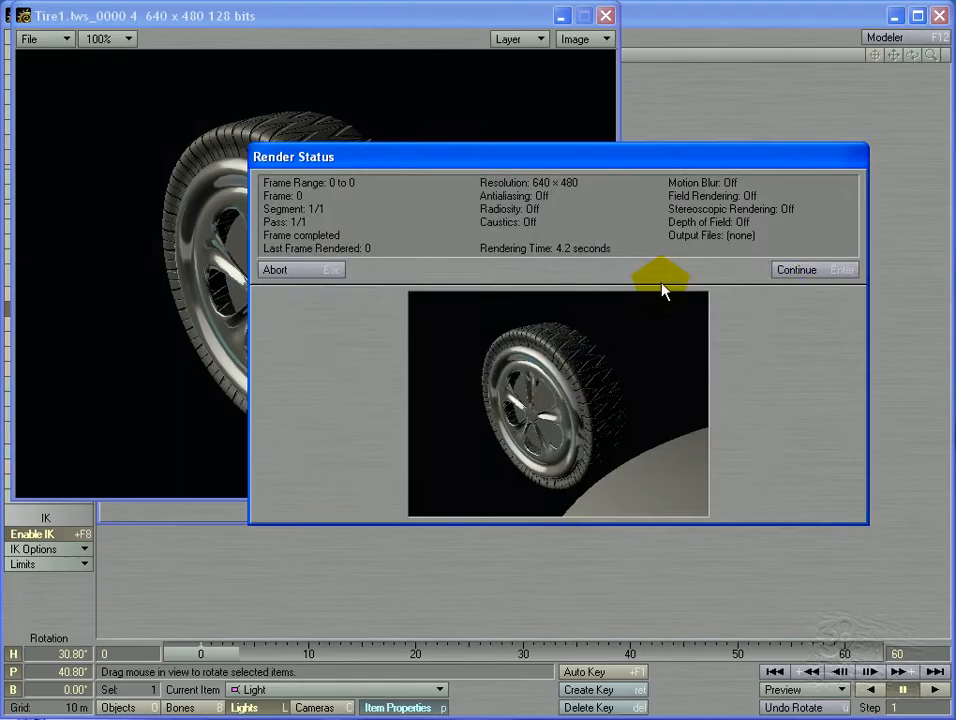
click(828, 272)
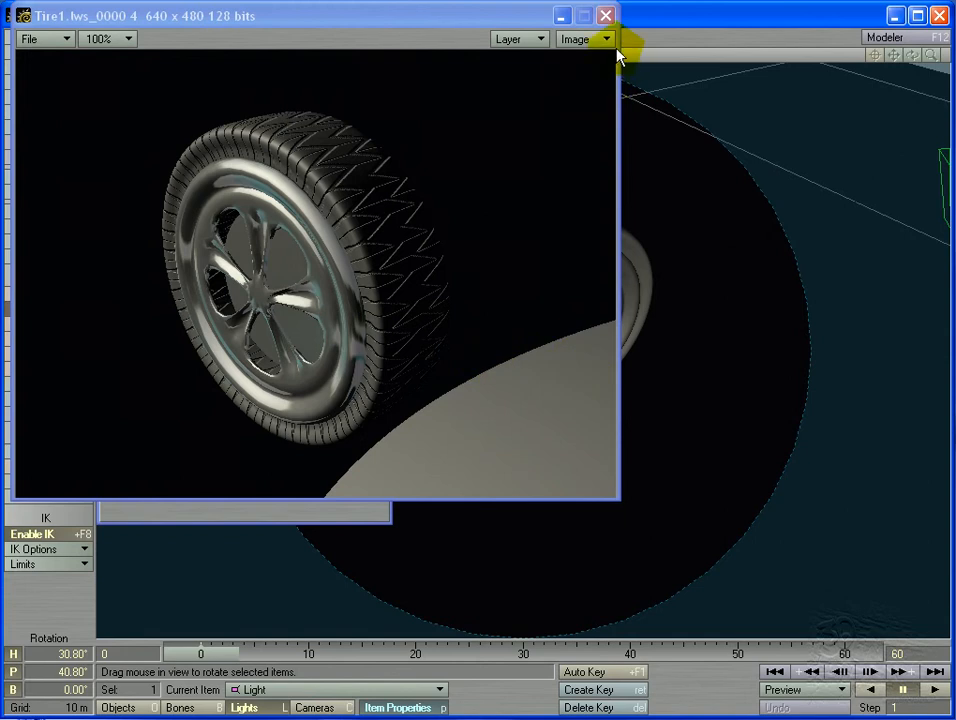
click(606, 16)
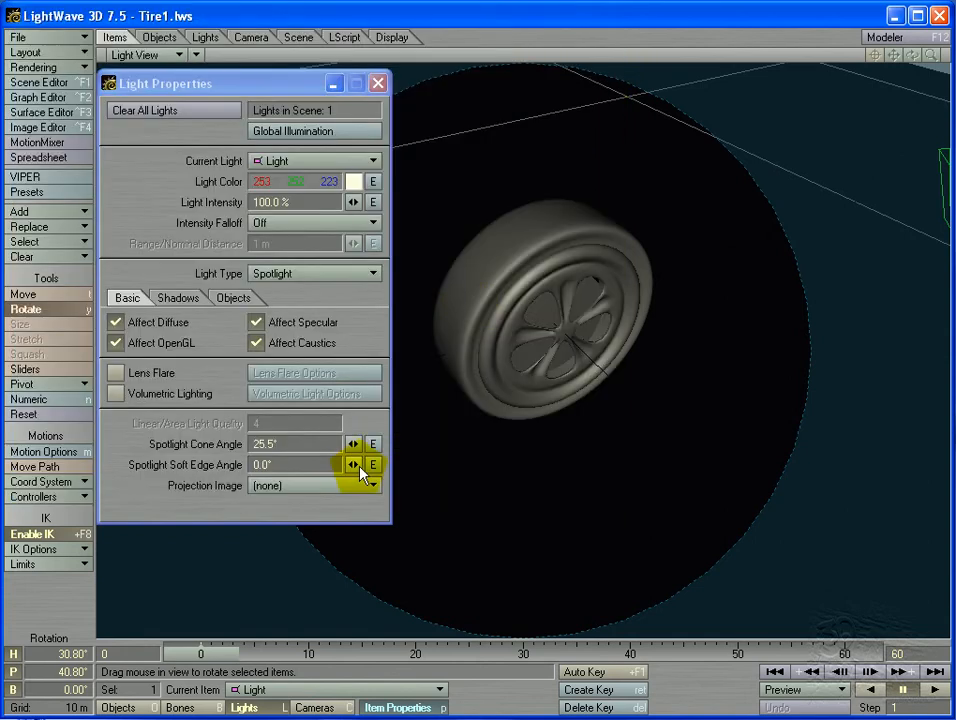
Set the spotlight soft edge angle to 25.5° and test render the current frame from the camera view.
drag(353, 464, 380, 464)
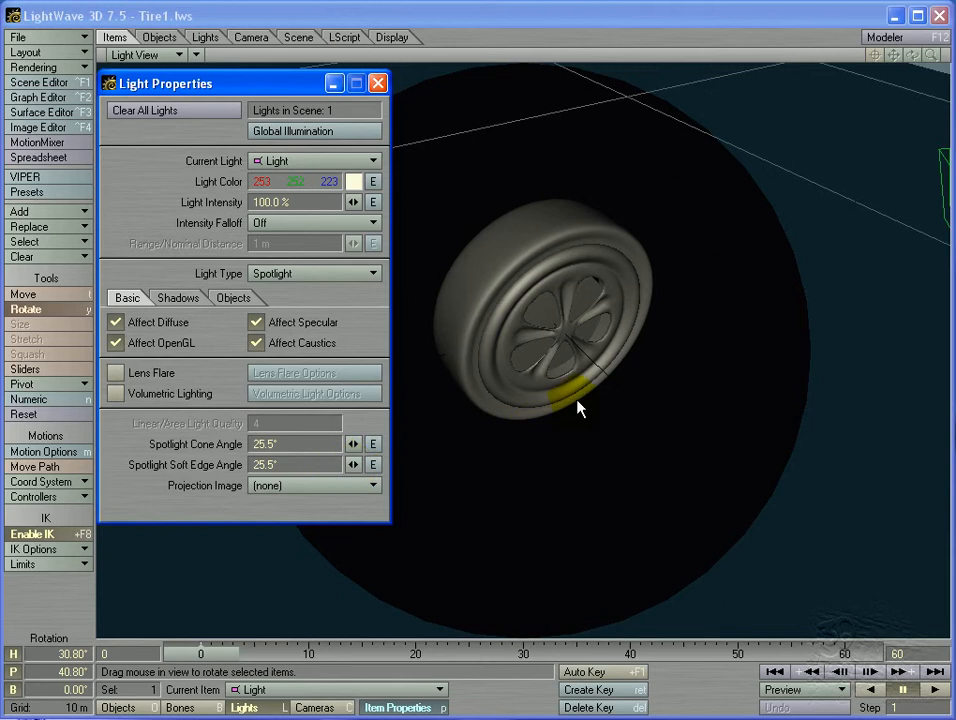
key(6)
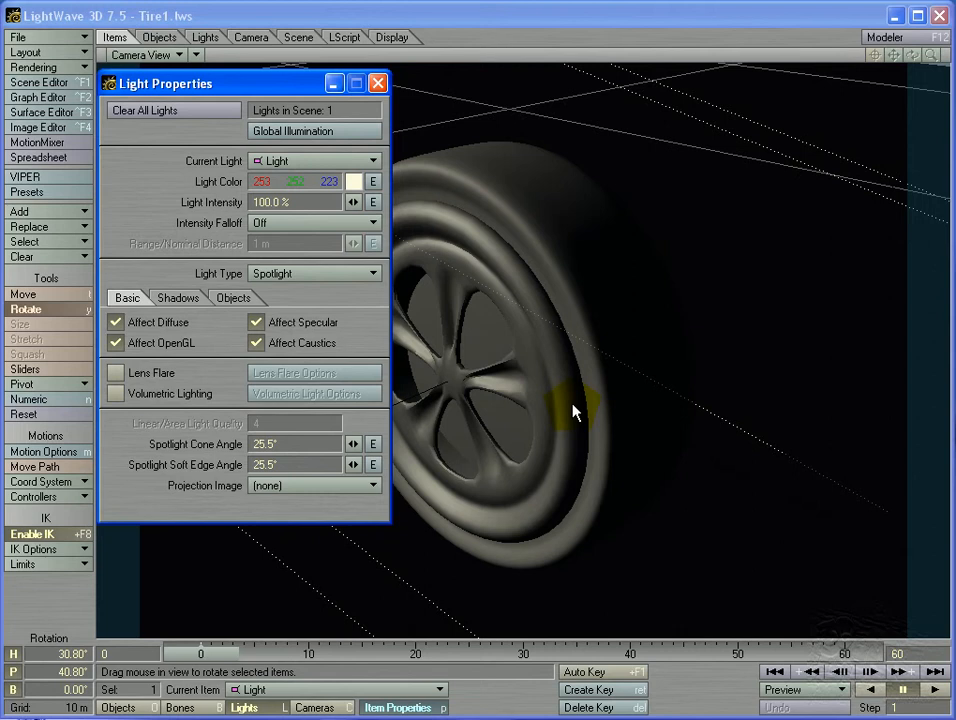
key(F9)
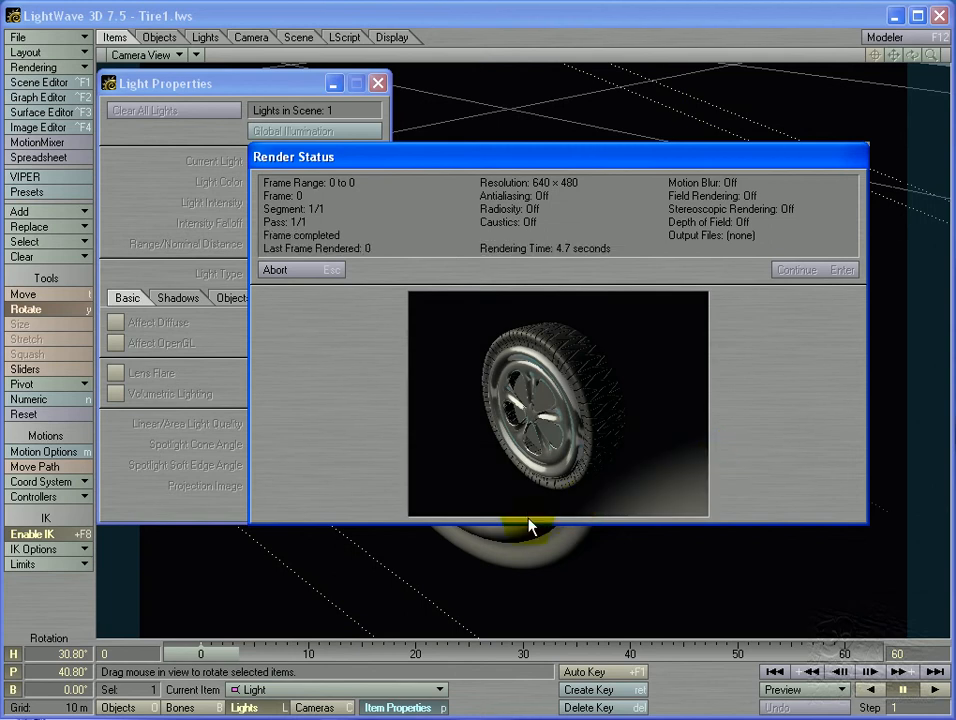
key(Return)
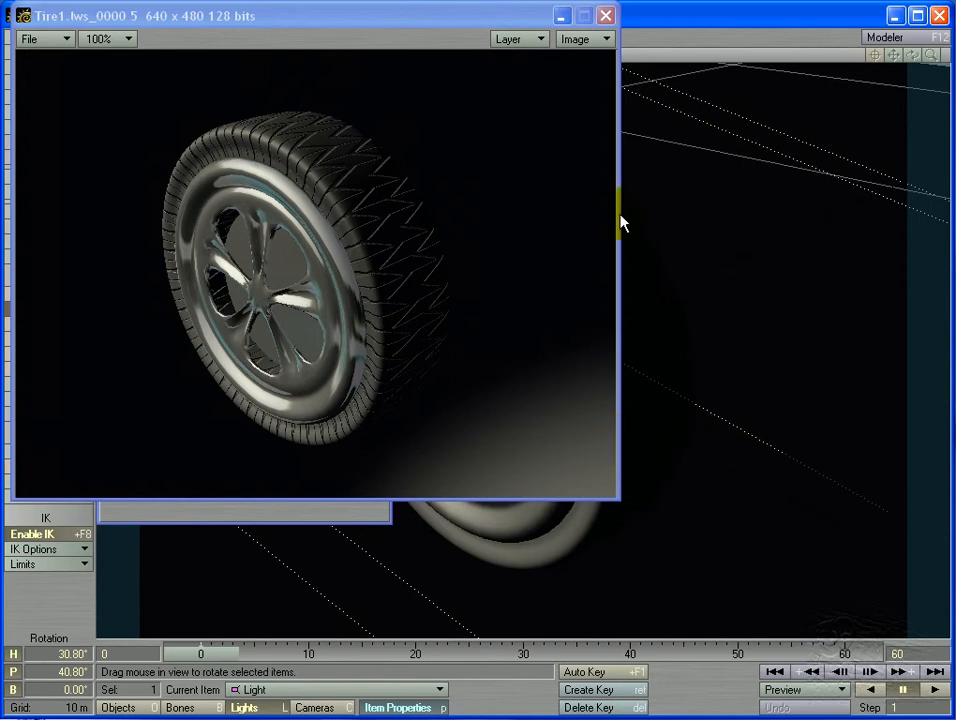
click(606, 15)
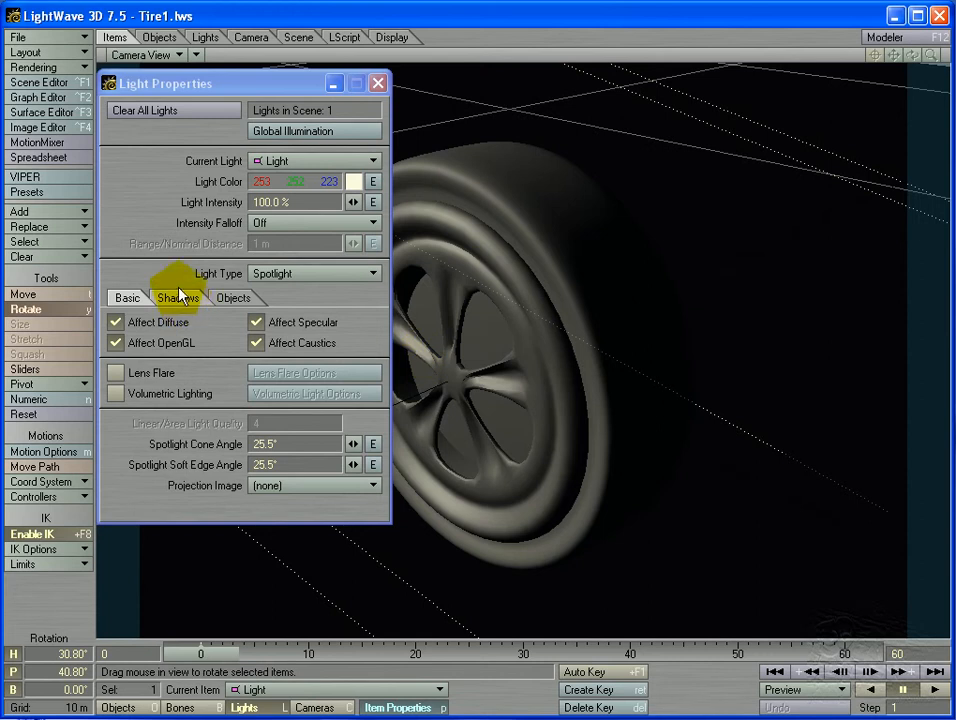
Set the spotlight's shadow type to Shadow Map with a shadow map size of 3000 and a shadow fuzziness of 4.0.
click(157, 305)
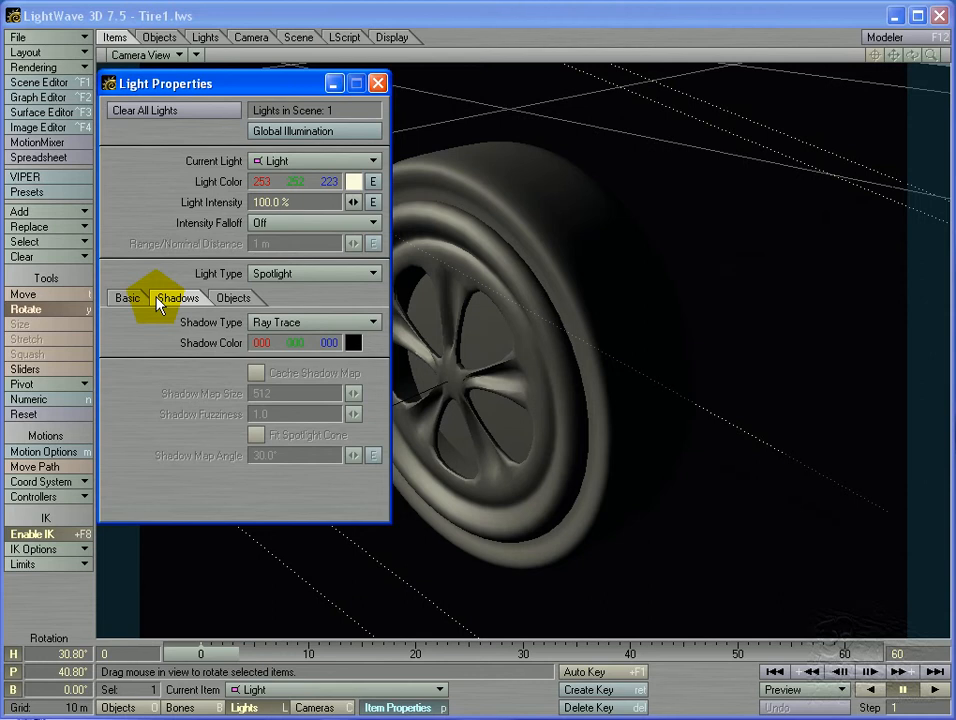
click(325, 325)
click(326, 339)
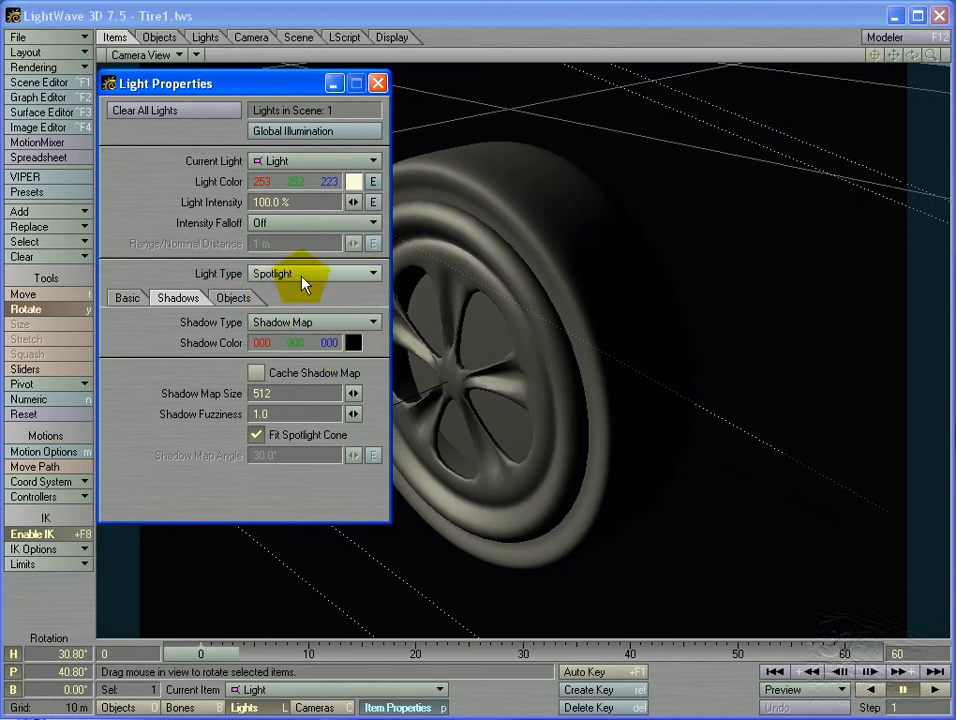
click(262, 393)
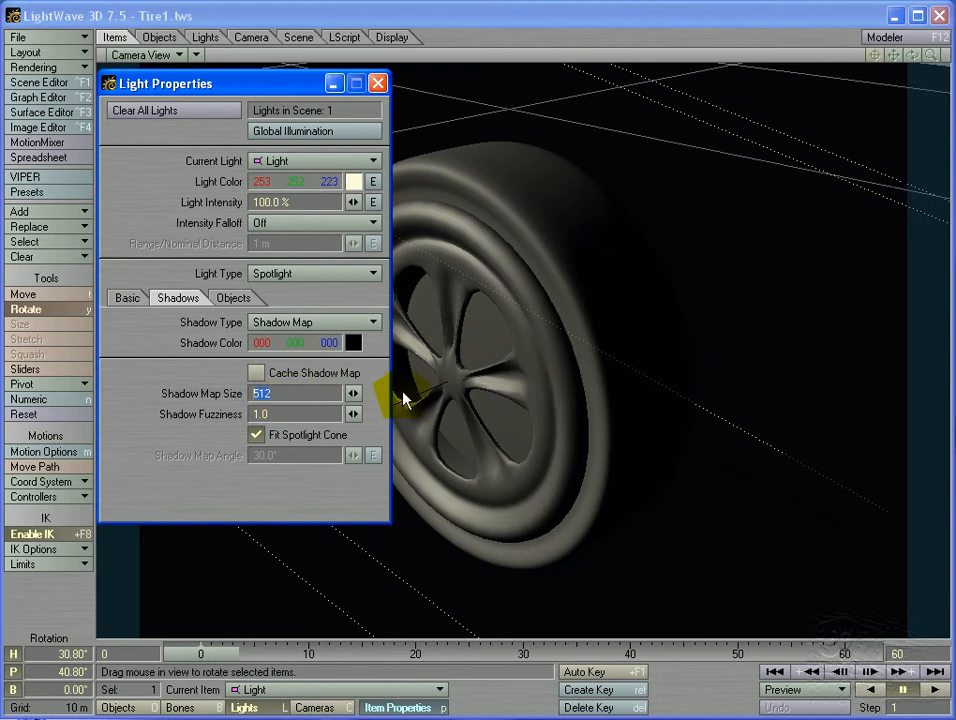
text(3000)
key(Tab)
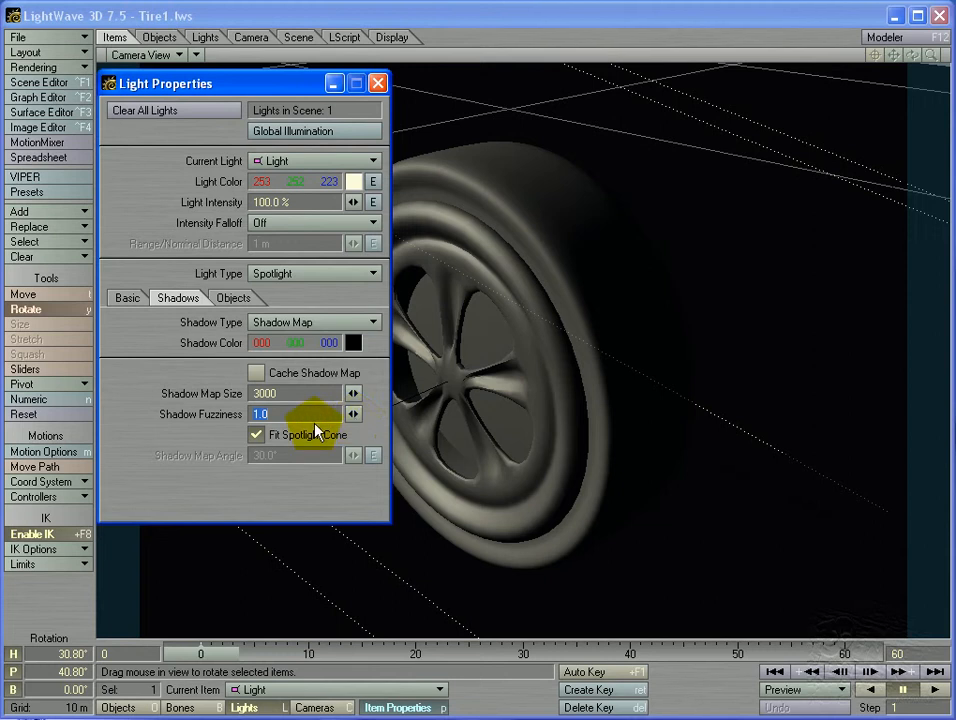
text(4)
key(Tab)
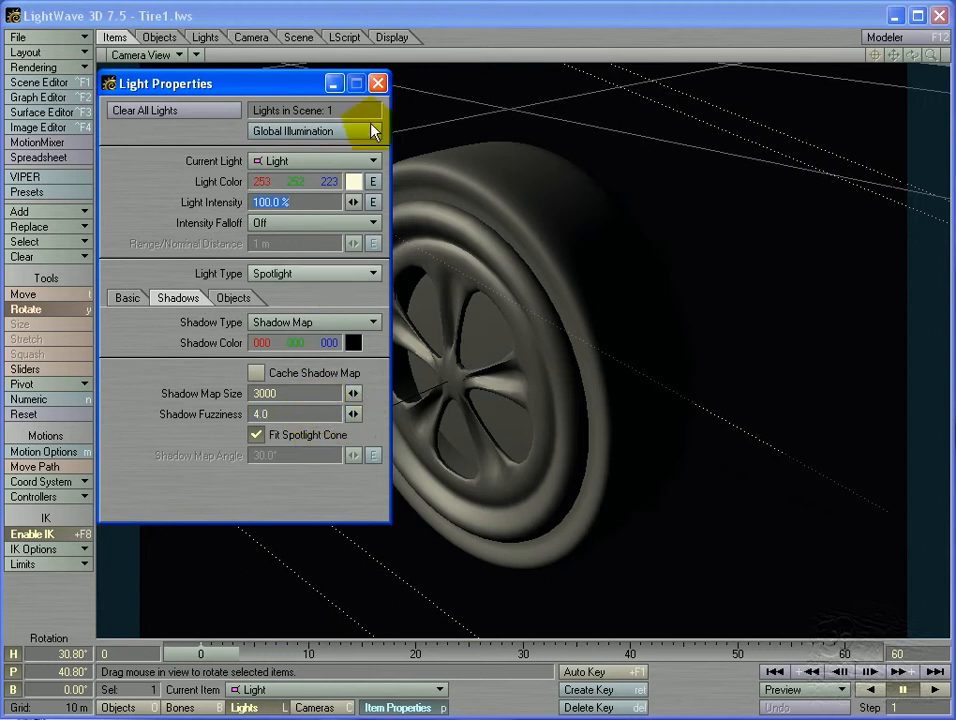
click(378, 85)
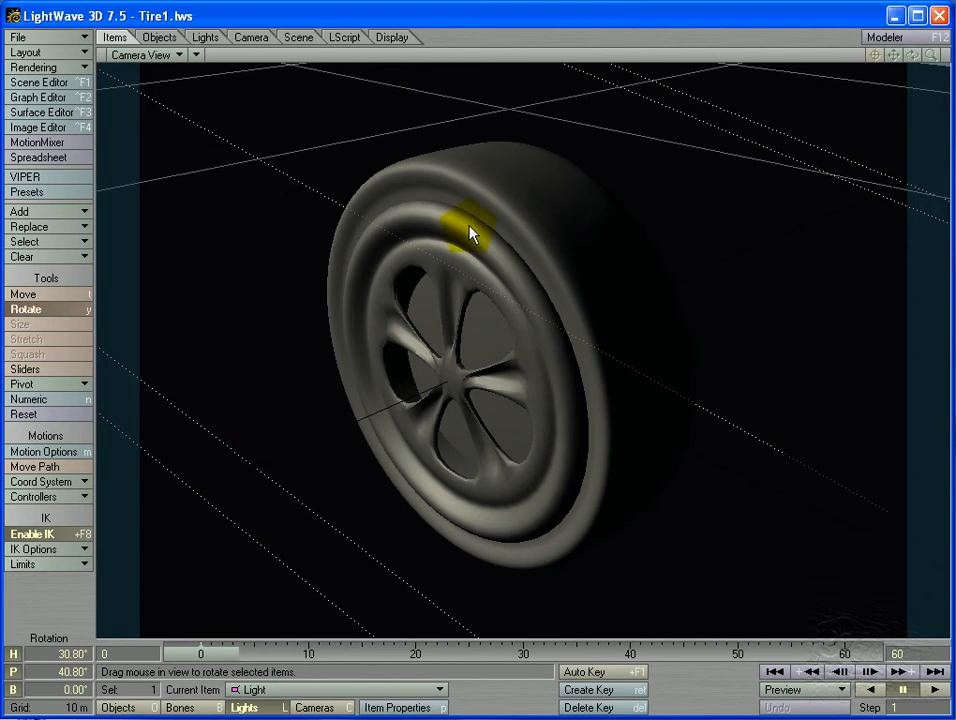
Save the scene, overwriting the existing Tire1.lws file.
click(83, 38)
mouse_move(66, 65)
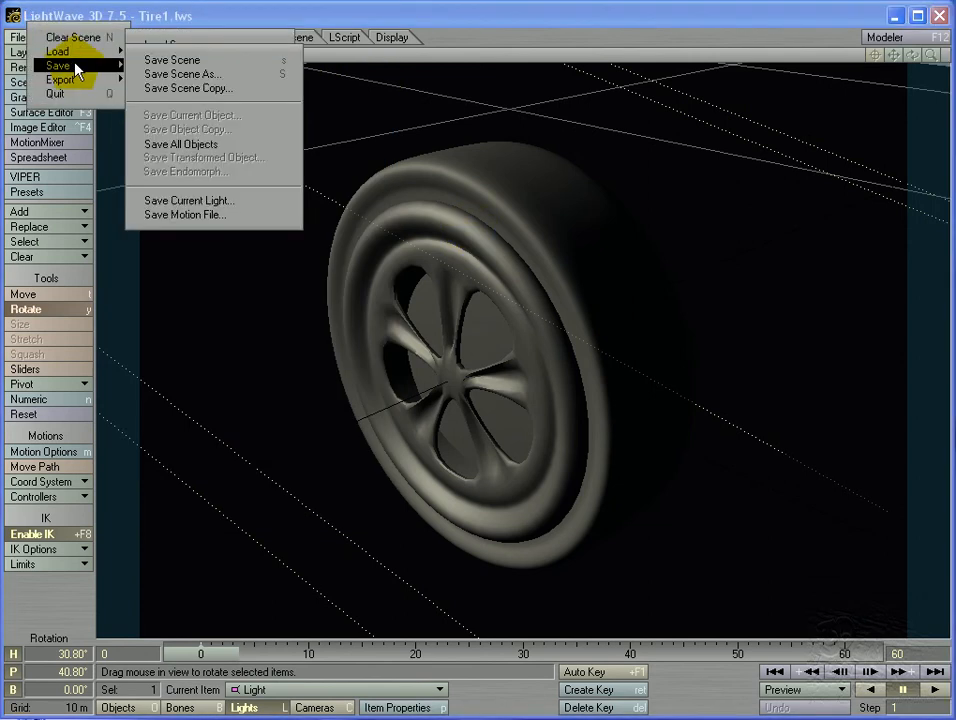
click(145, 60)
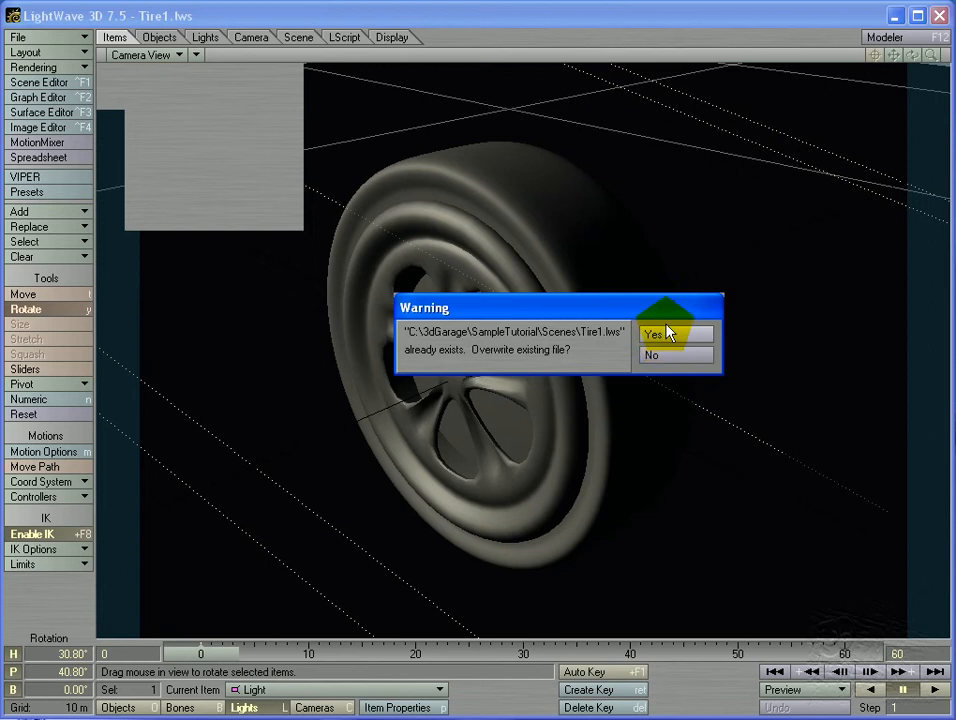
click(668, 334)
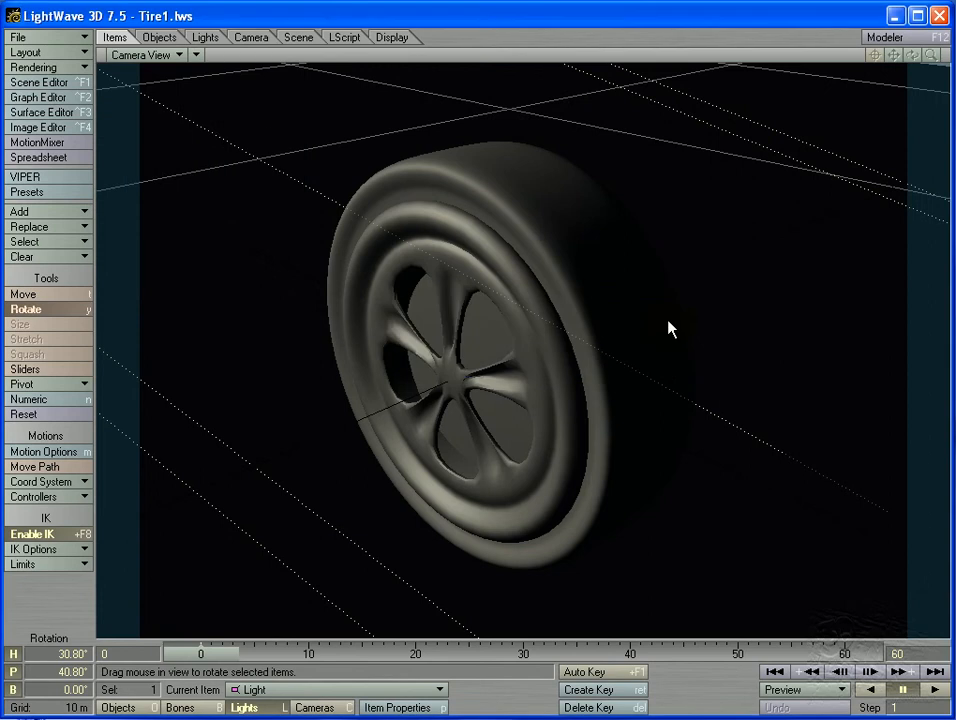
Test render the current frame to check the spotlight's shadow-mapped shadows, and close the rendered image.
key(F9)
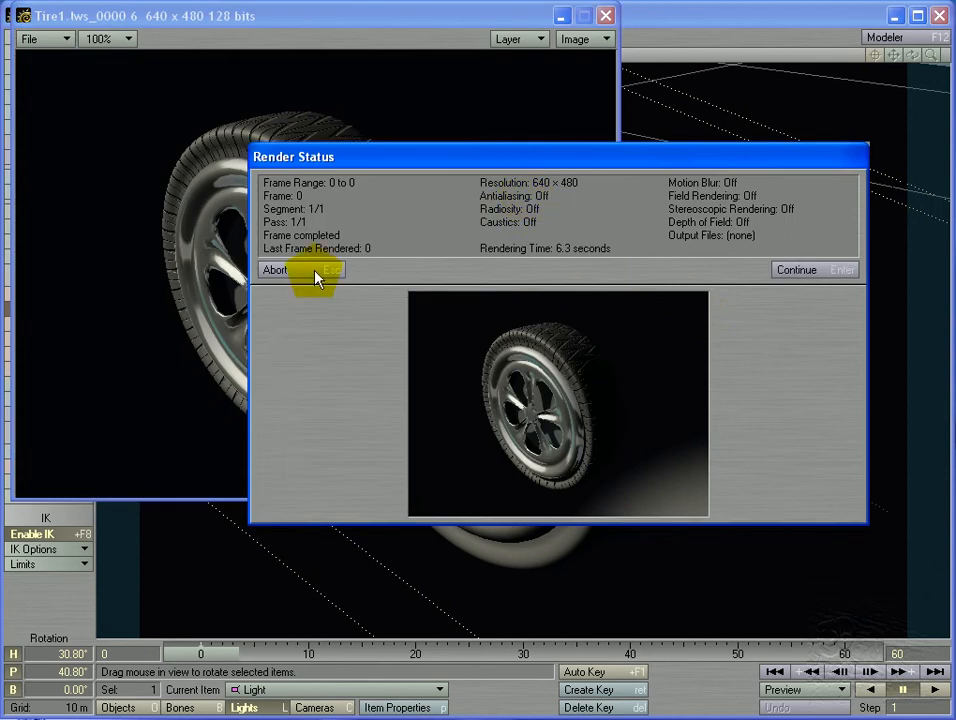
click(312, 271)
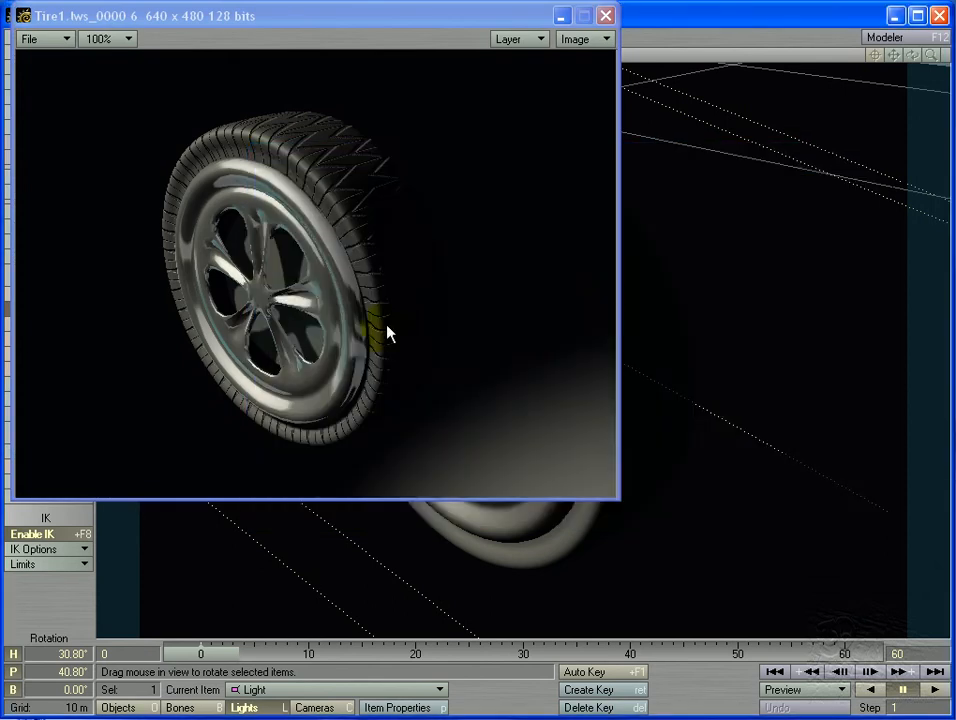
click(605, 16)
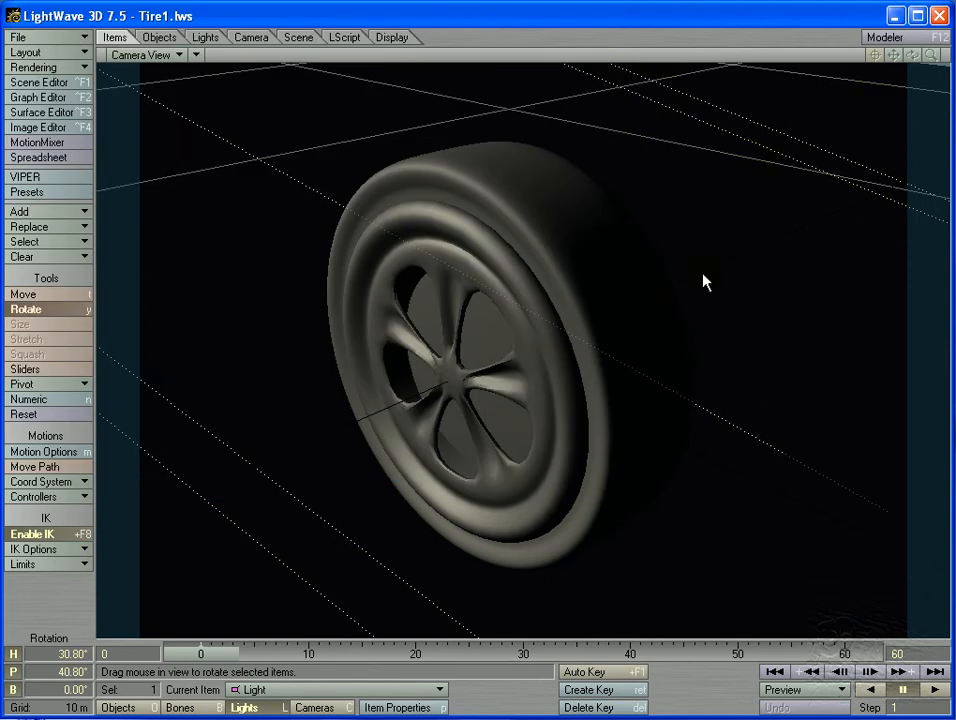
Examine the basic settings of the Tire_Floor surface in the Surface Editor without changing them.
click(83, 117)
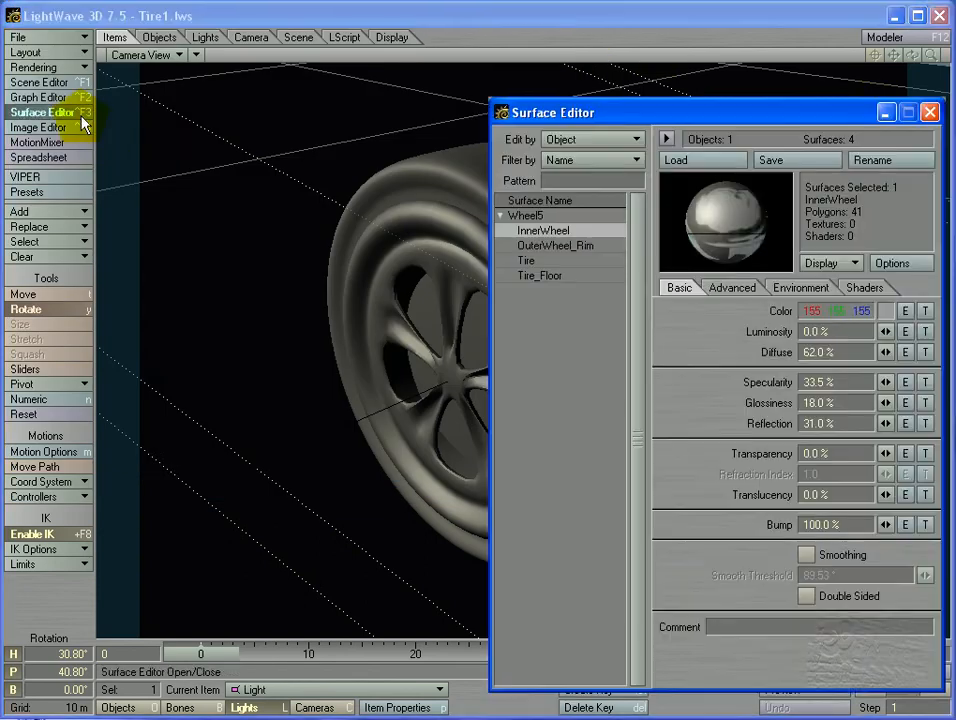
click(597, 280)
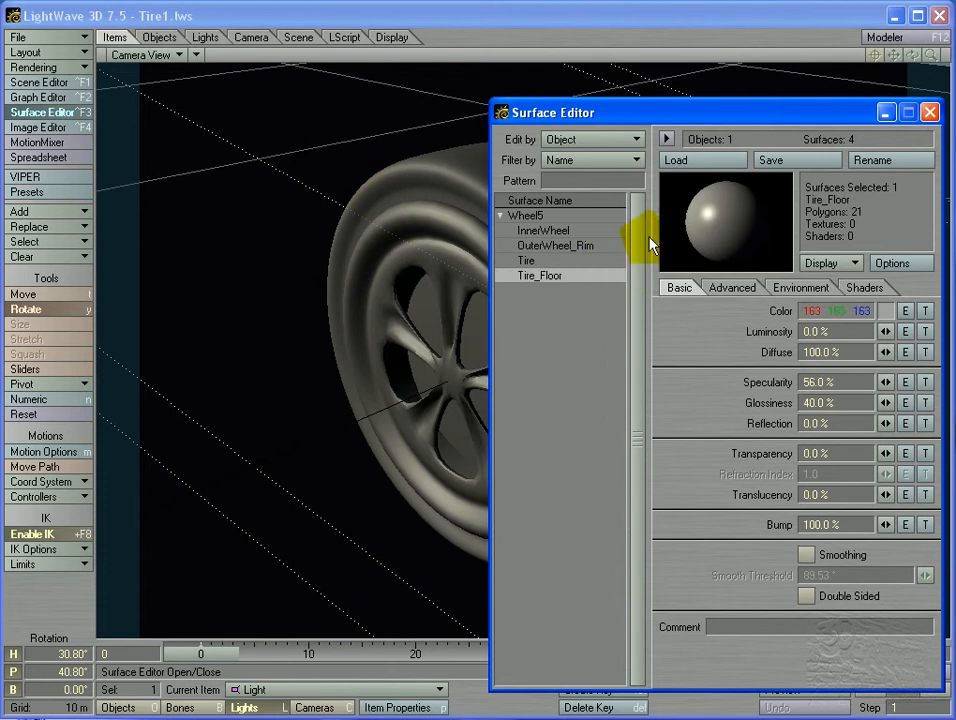
click(929, 112)
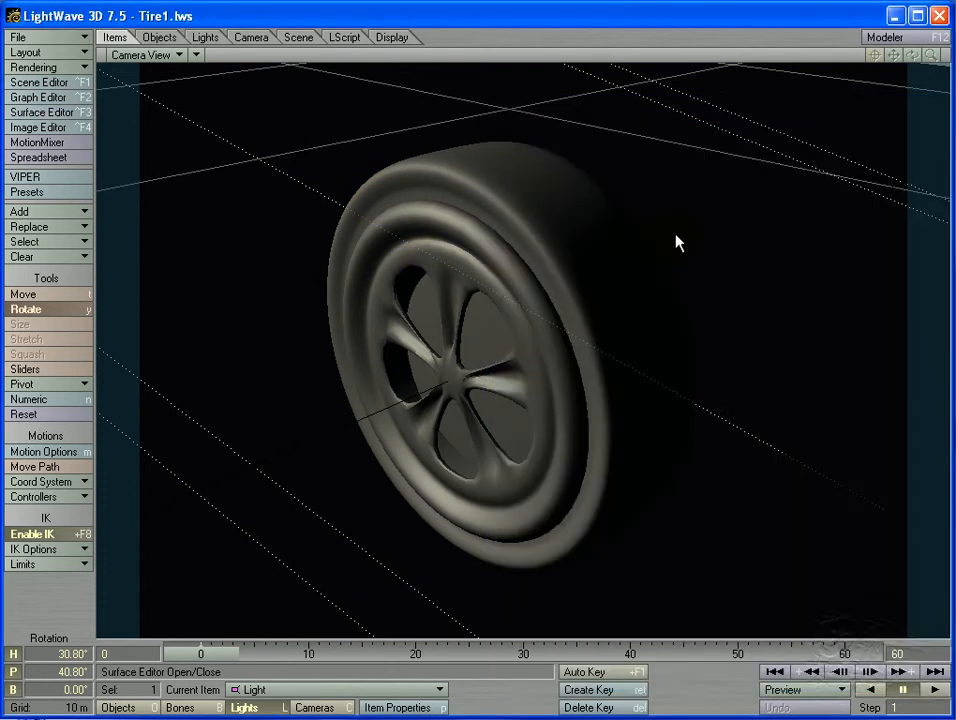
click(74, 114)
click(74, 114)
Inspect the gap below the tire in perspective, and raise the floor object Wheel5:Layer2 to about Y 10.28 m in the side view.
key(4)
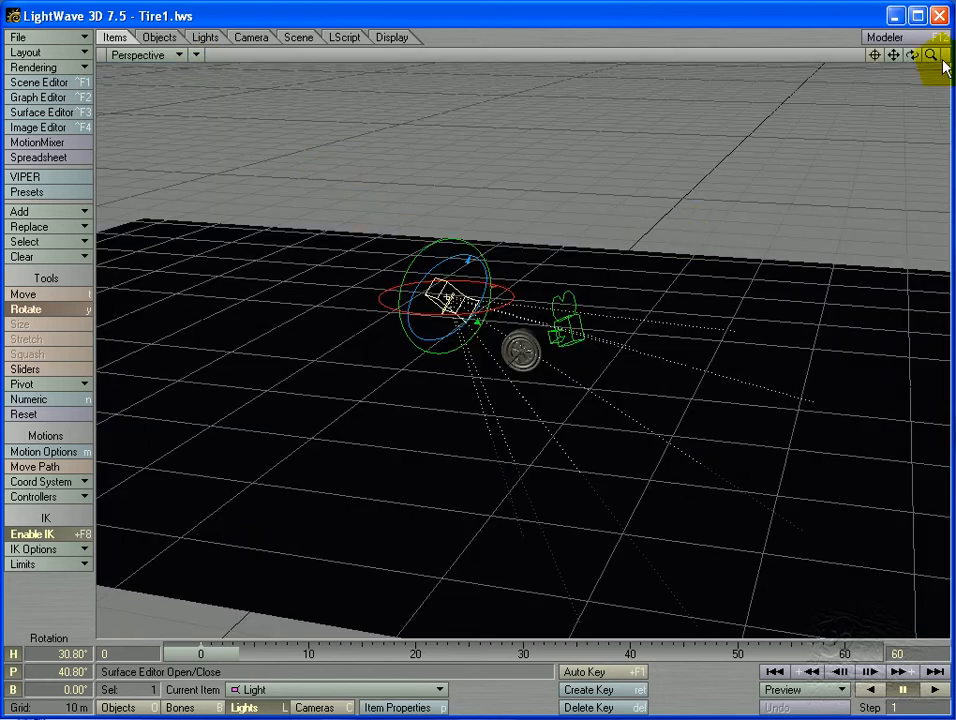
mouse_move(912, 55)
mouse_down()
mouse_move(905, 60)
mouse_move(920, 52)
mouse_move(888, 38)
mouse_move(913, 57)
mouse_up()
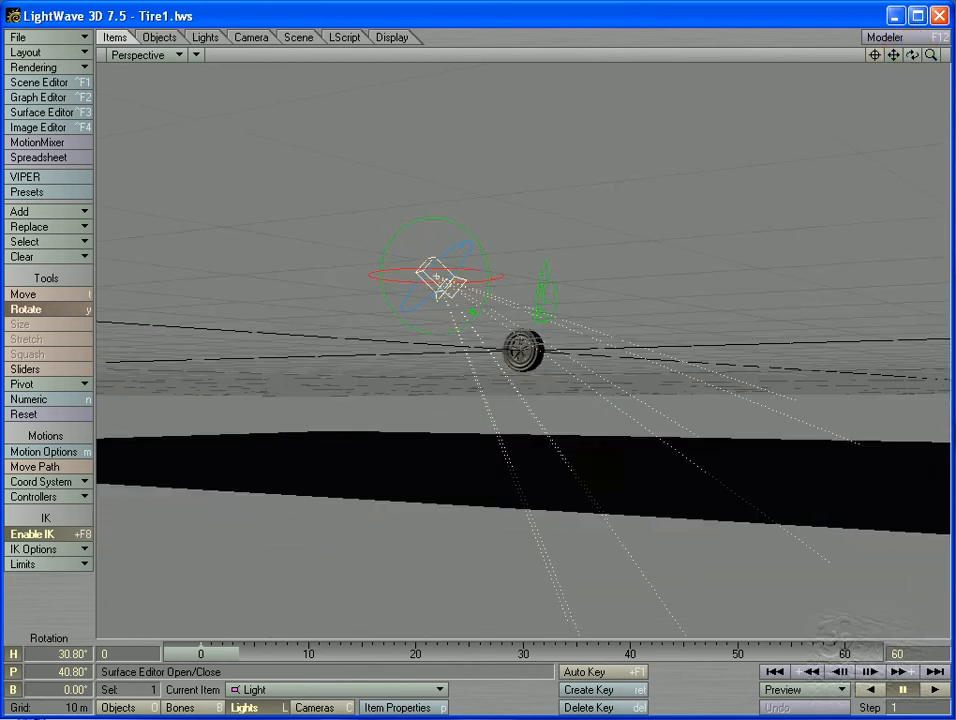
drag(617, 438, 617, 438)
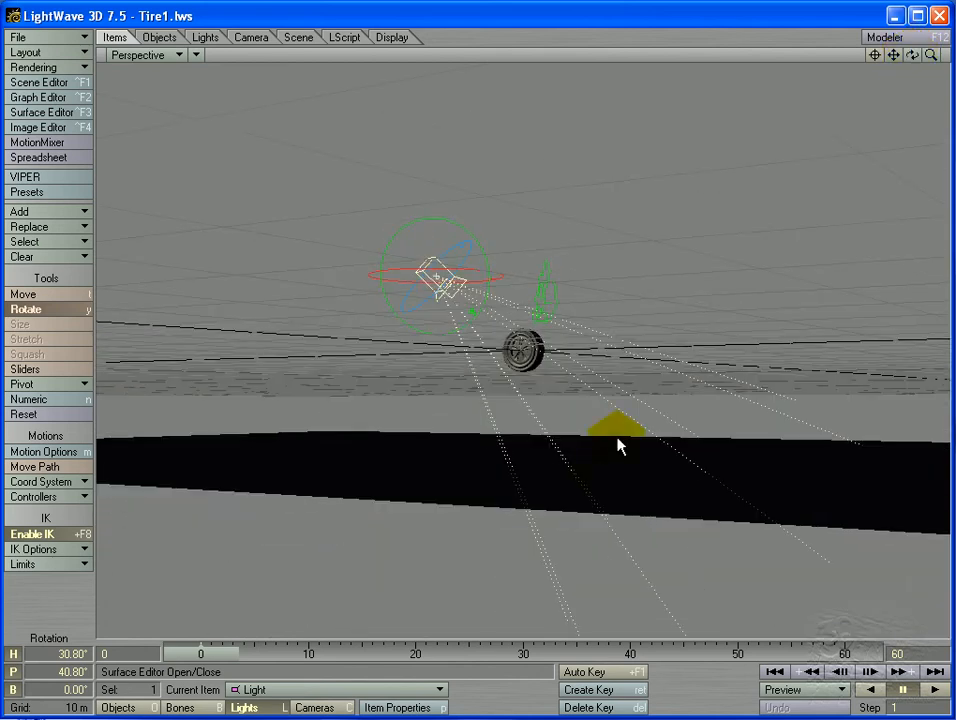
click(140, 706)
mouse_move(416, 509)
mouse_down()
mouse_move(395, 532)
mouse_move(405, 535)
mouse_up()
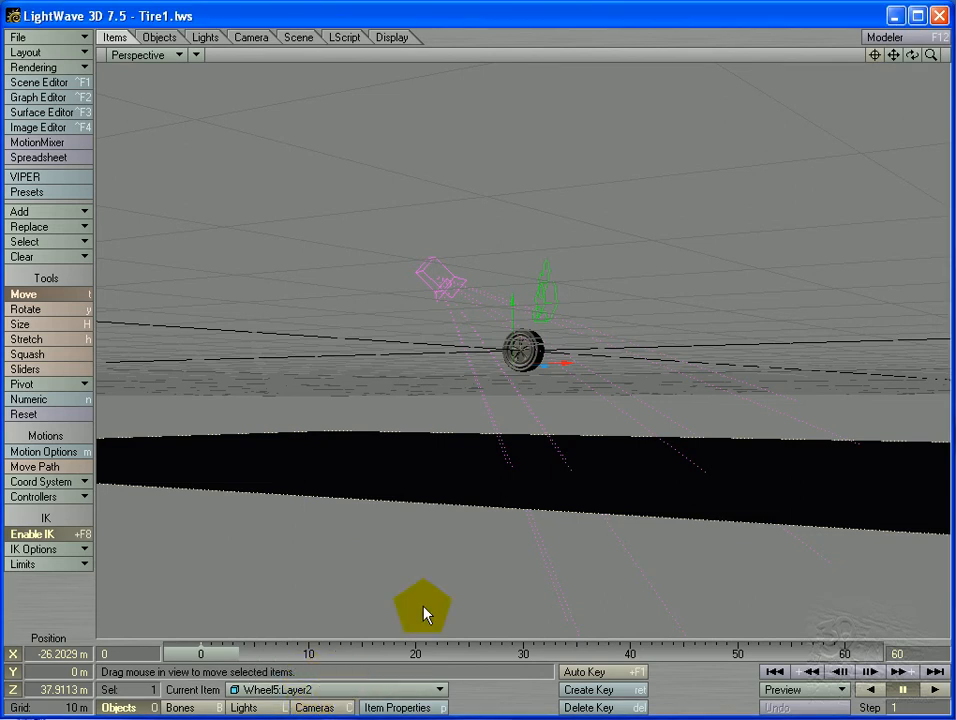
key(3)
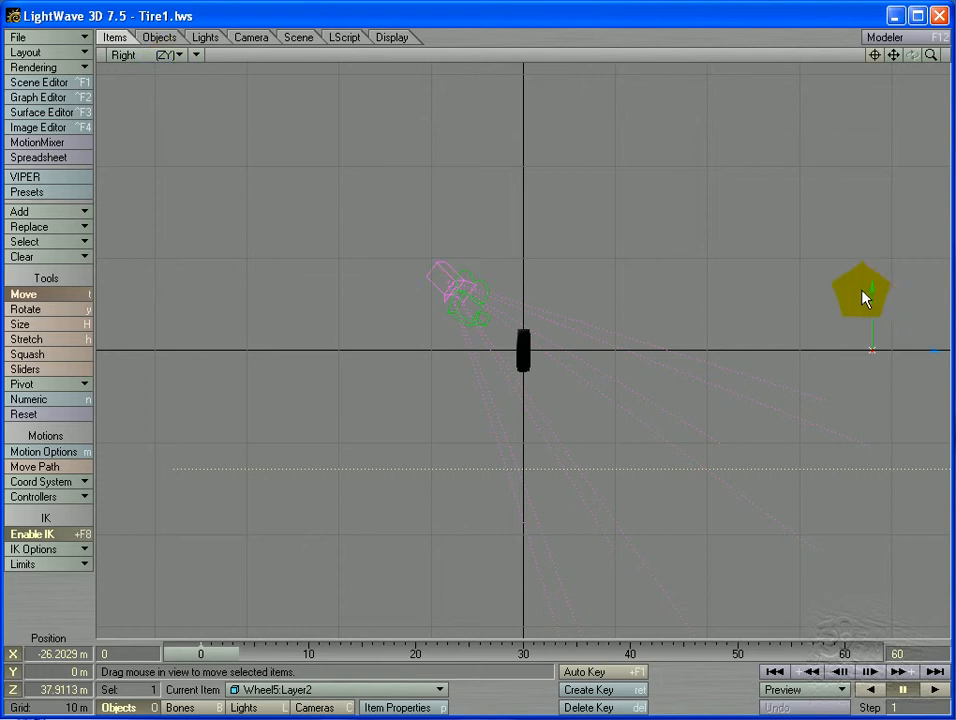
drag(873, 297, 871, 274)
drag(873, 368, 873, 297)
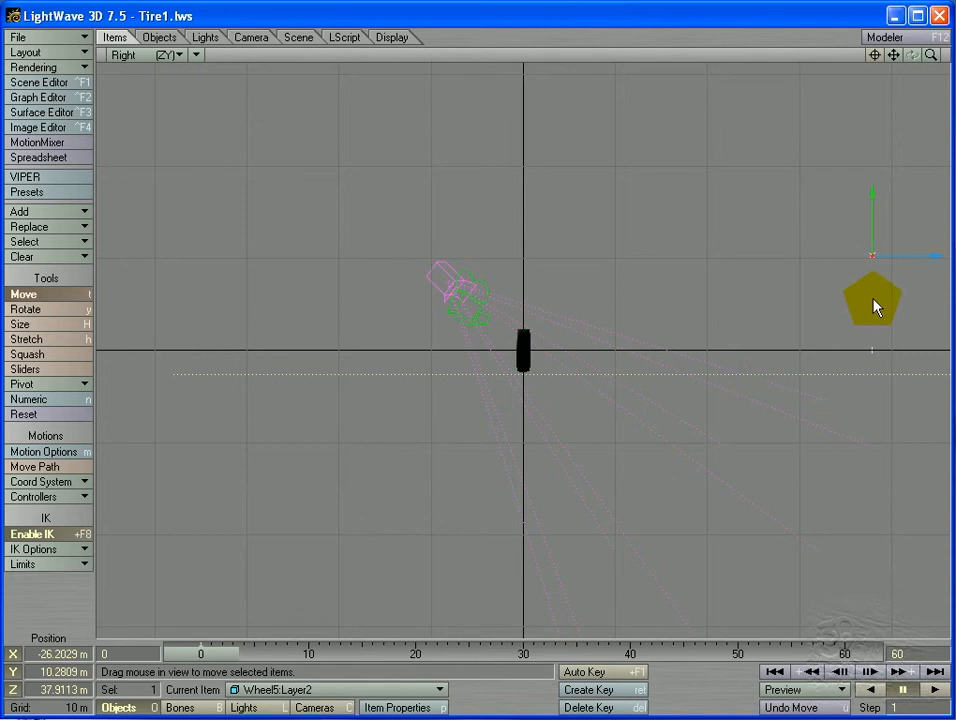
Fine-tune the floor's height to about Y 10.58 m at the tire's lower edge, and create a motion key for it at frame 0.
key(period)
key(period)
key(period)
key(period)
key(period)
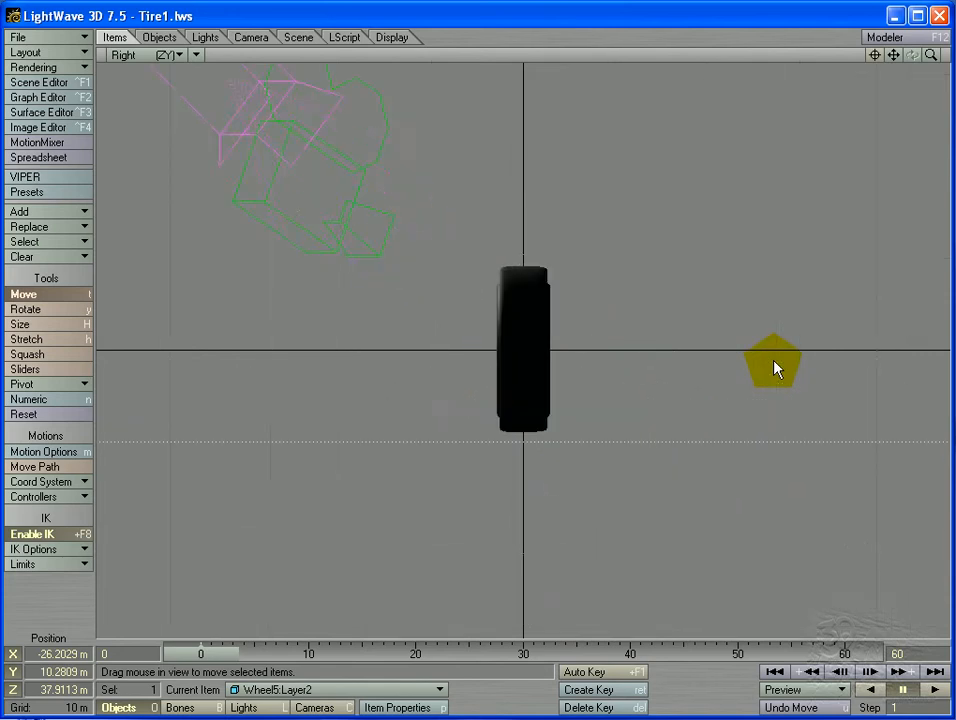
mouse_move(773, 360)
mouse_down()
mouse_move(771, 346)
mouse_move(768, 364)
mouse_up()
key(period)
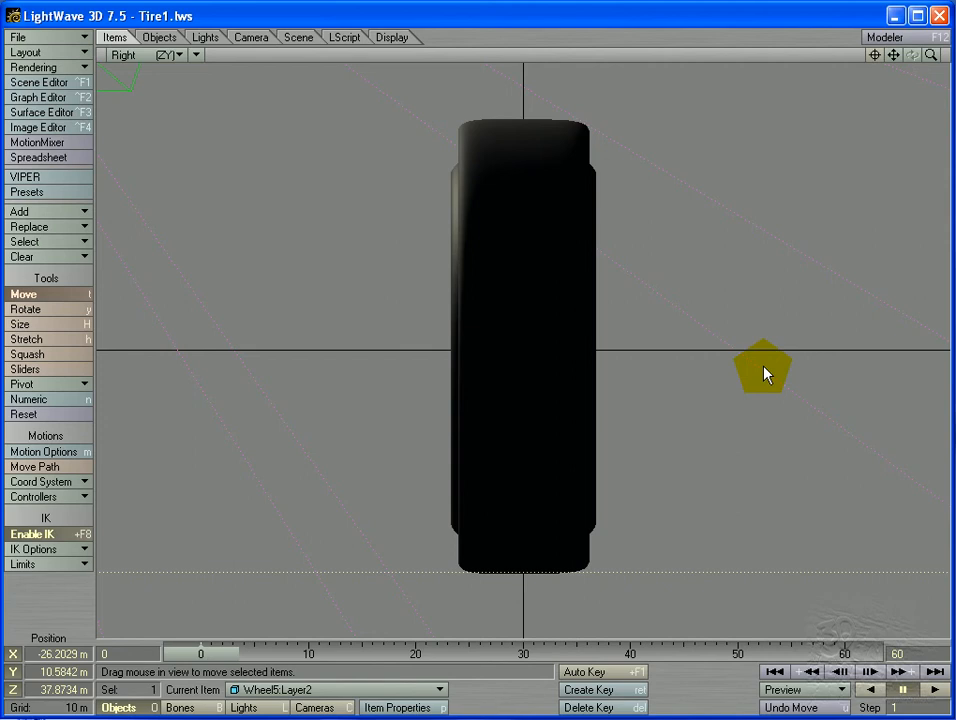
key(Return)
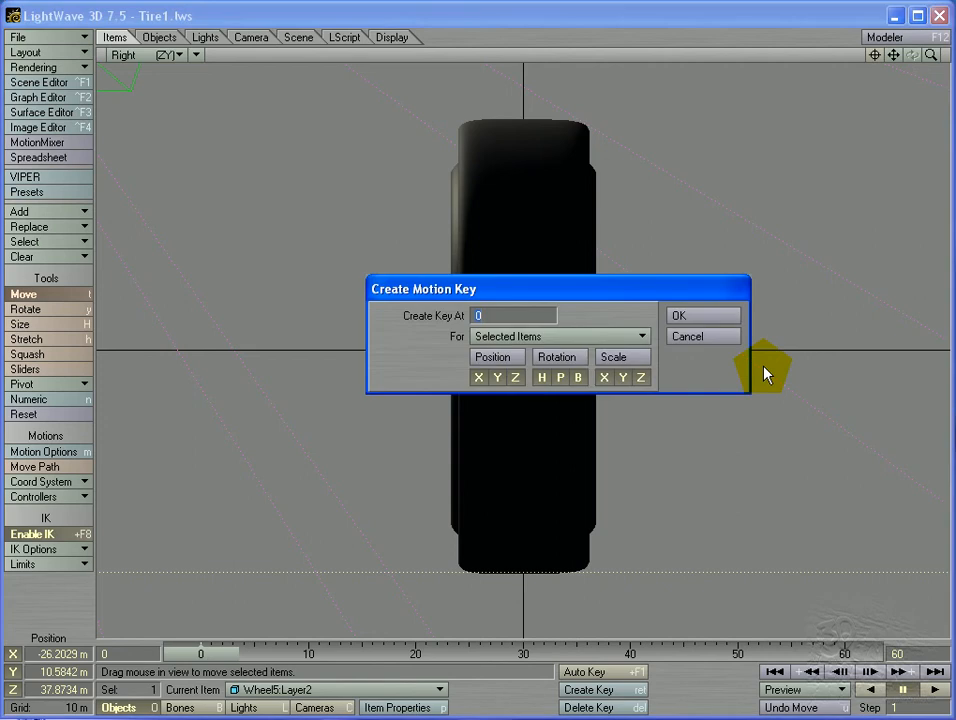
click(709, 318)
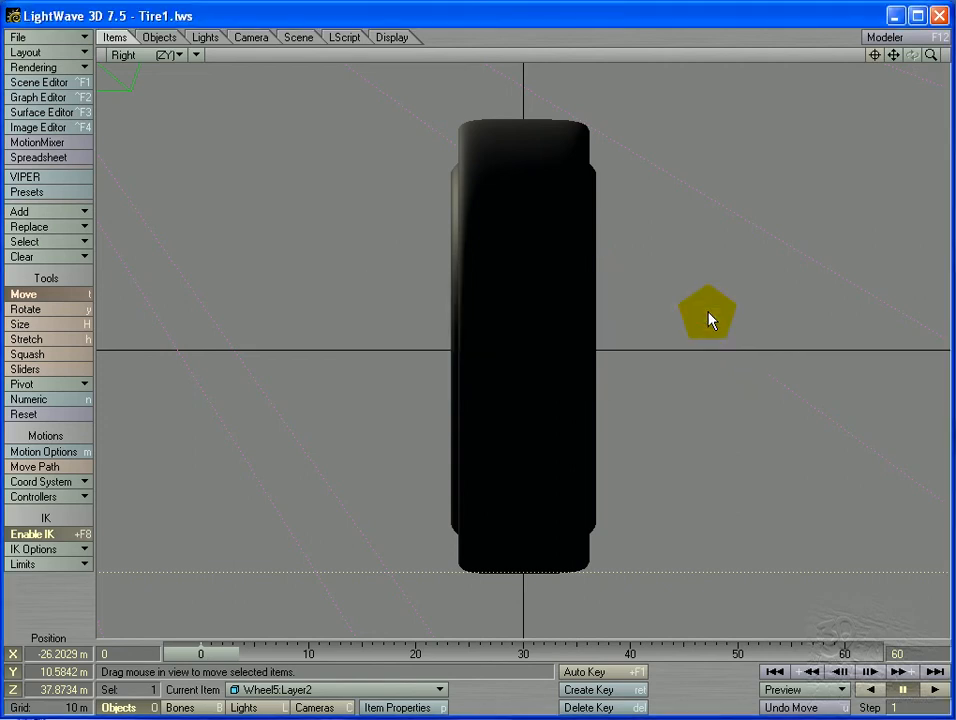
Test render the current frame from the camera view to check the tire's contact with the raised floor and its shadow.
key(6)
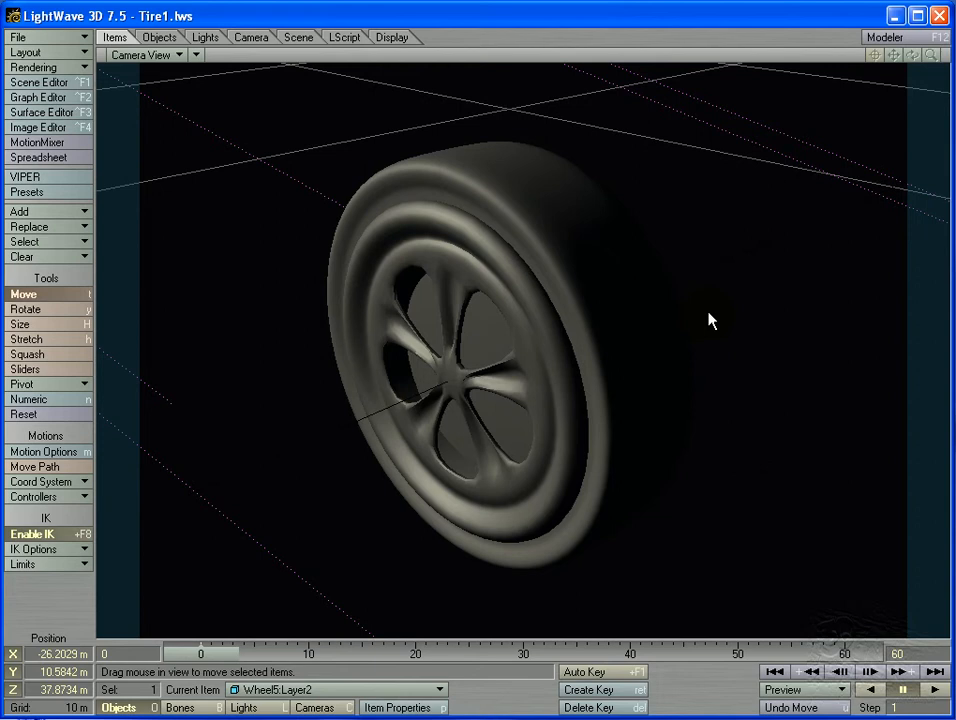
key(F9)
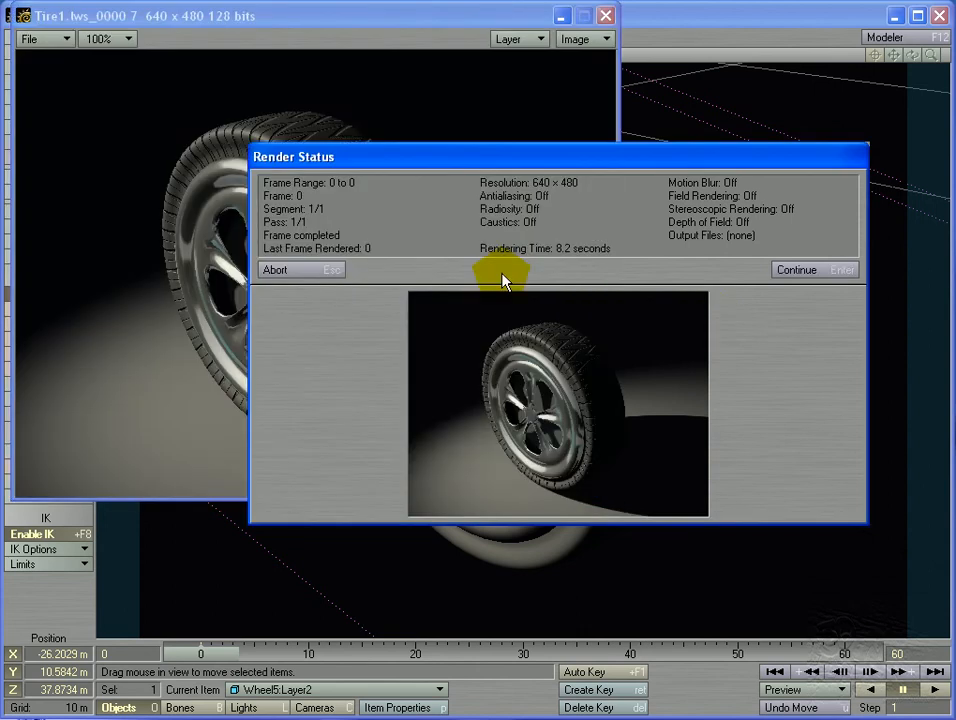
click(800, 272)
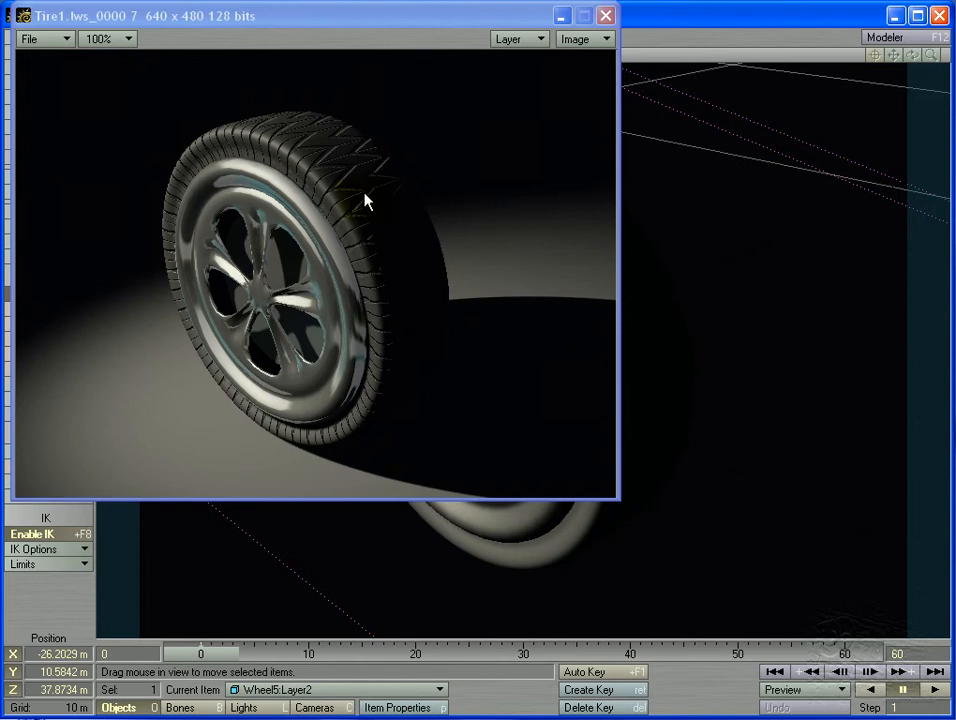
click(607, 16)
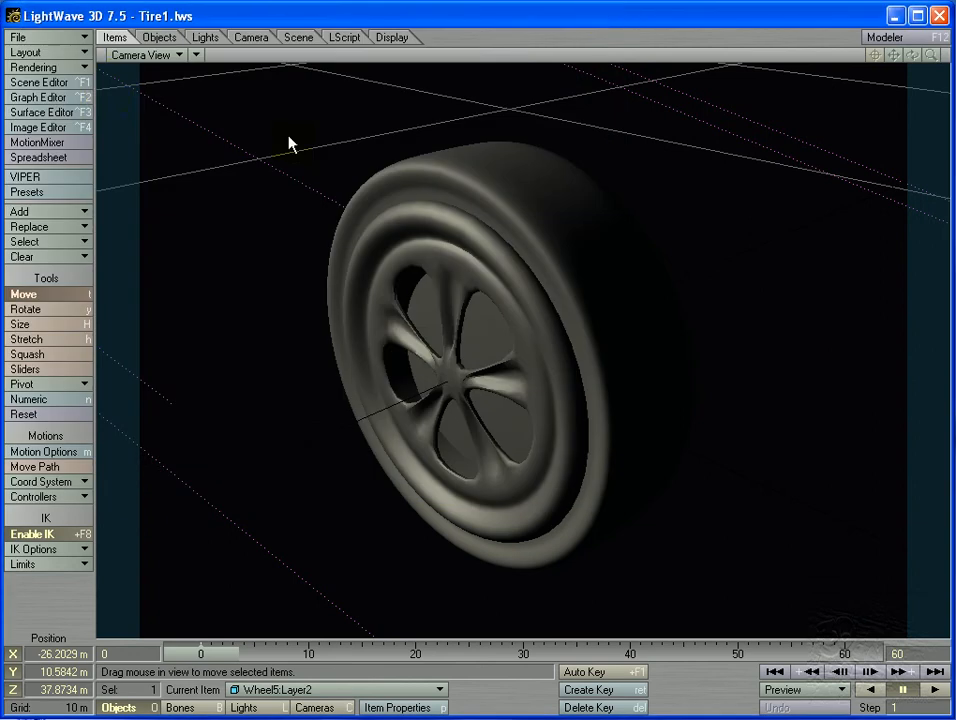
Enable Ray Trace Reflection in the render options.
click(58, 68)
click(130, 72)
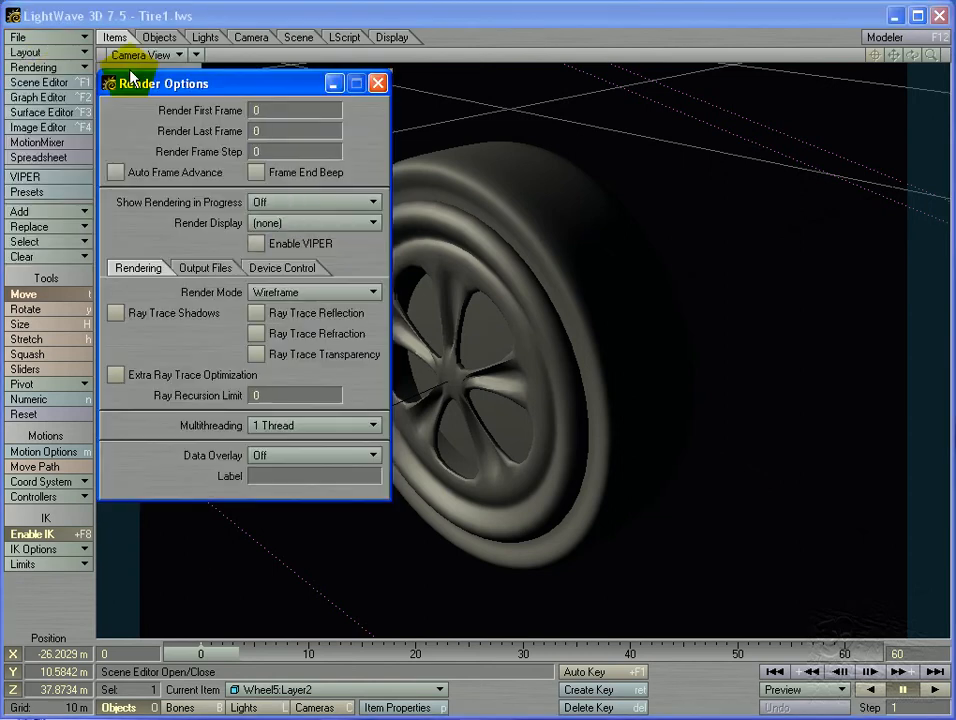
click(291, 318)
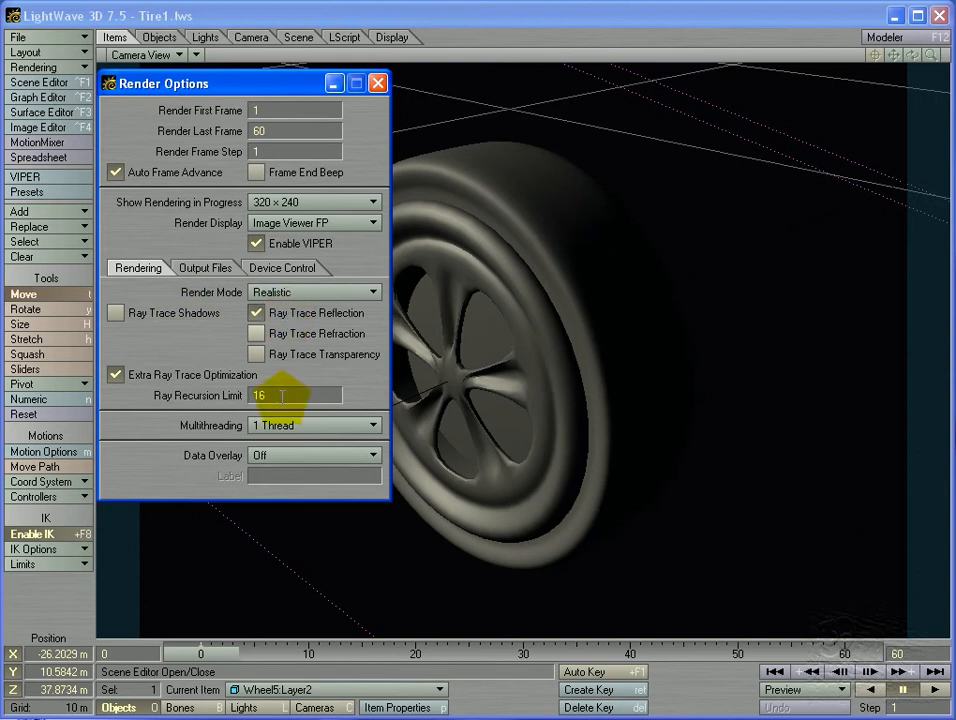
click(379, 85)
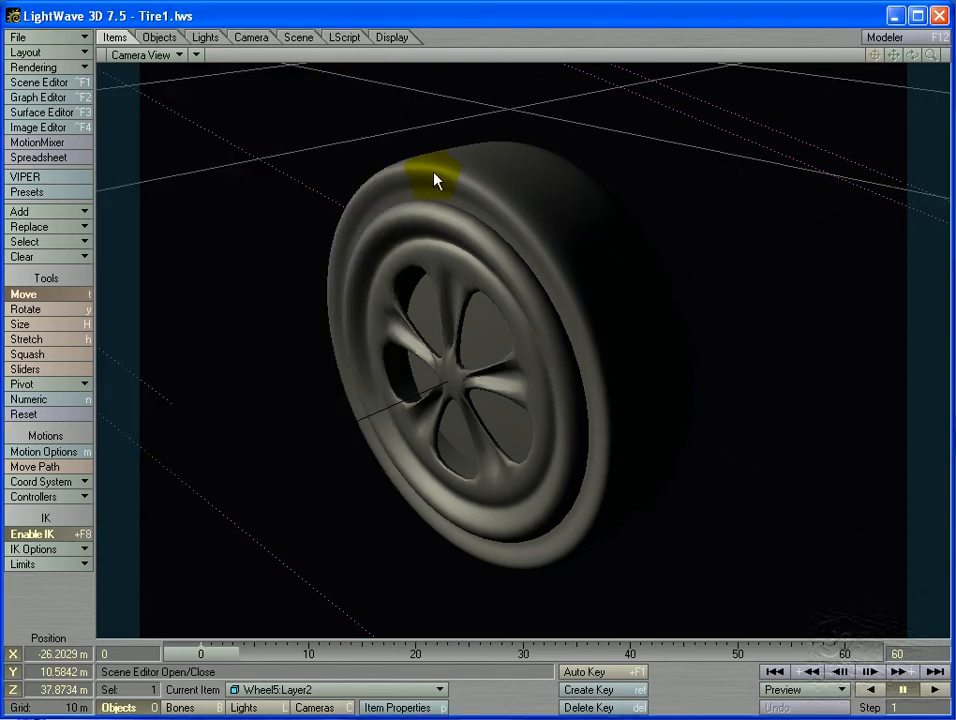
Test render the current frame with ray-traced reflections, examine the wheel rim, and close the rendered image.
key(F9)
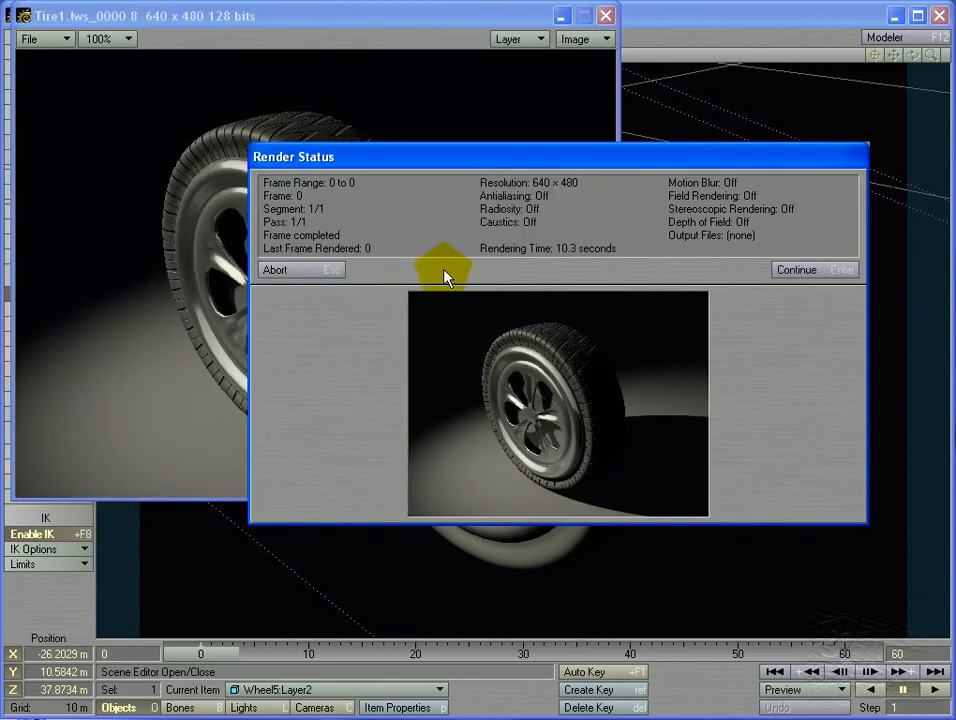
click(321, 271)
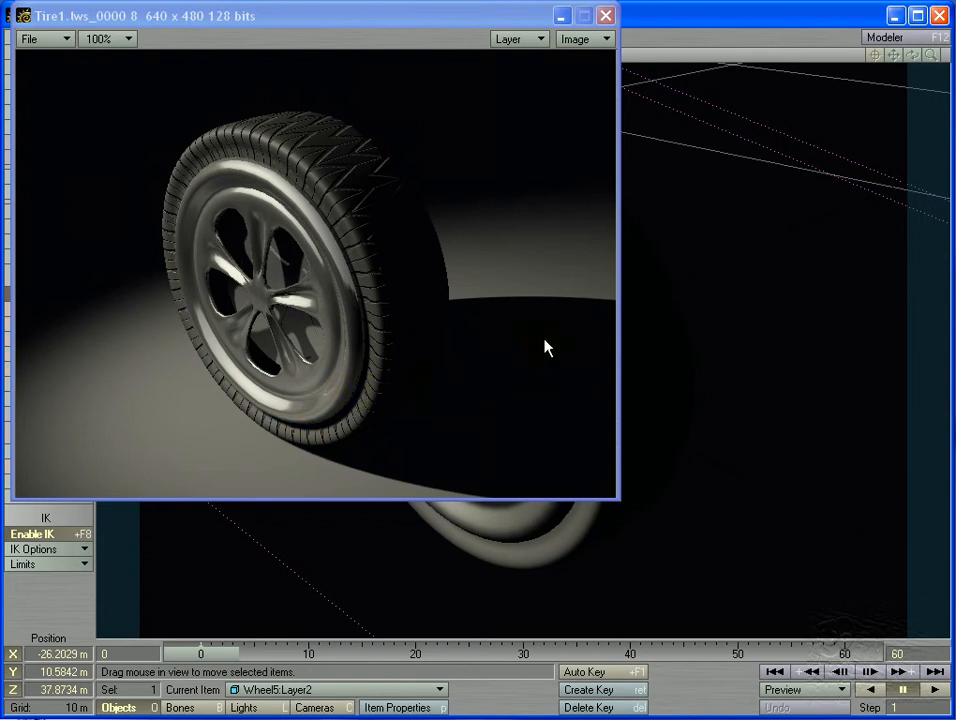
click(324, 334)
click(605, 15)
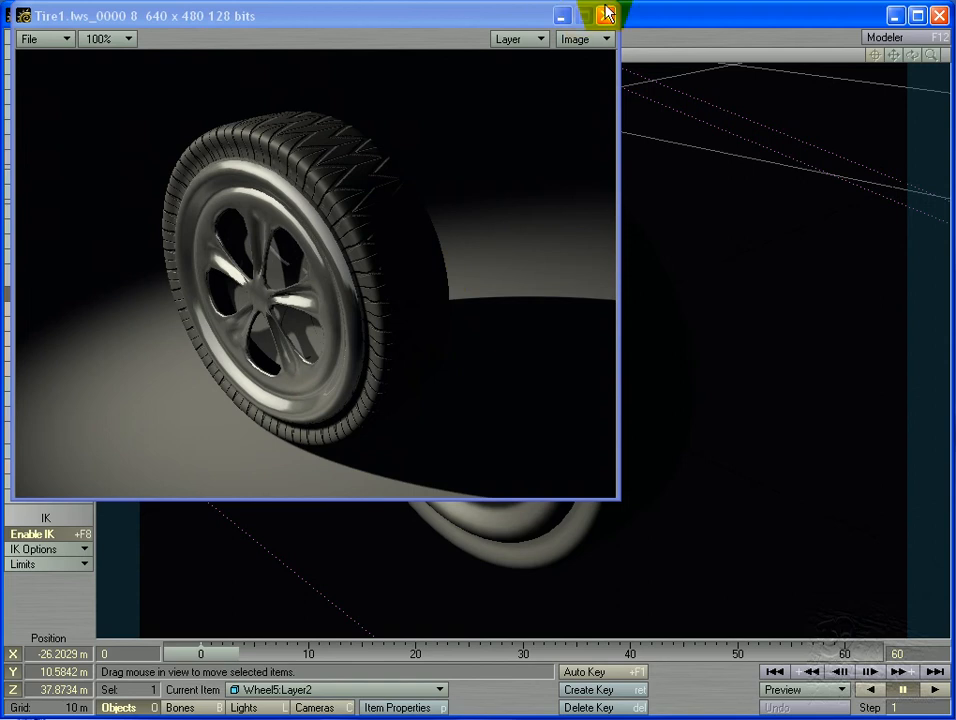
Save the scene, overwriting the existing Tire1.lws file.
click(397, 173)
click(45, 36)
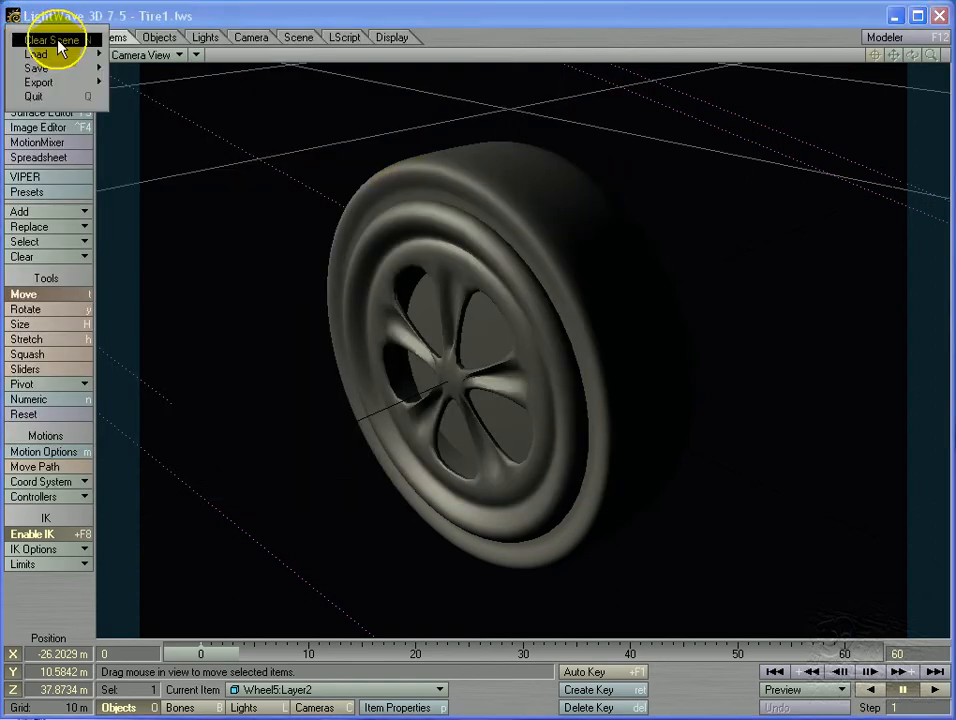
mouse_move(40, 68)
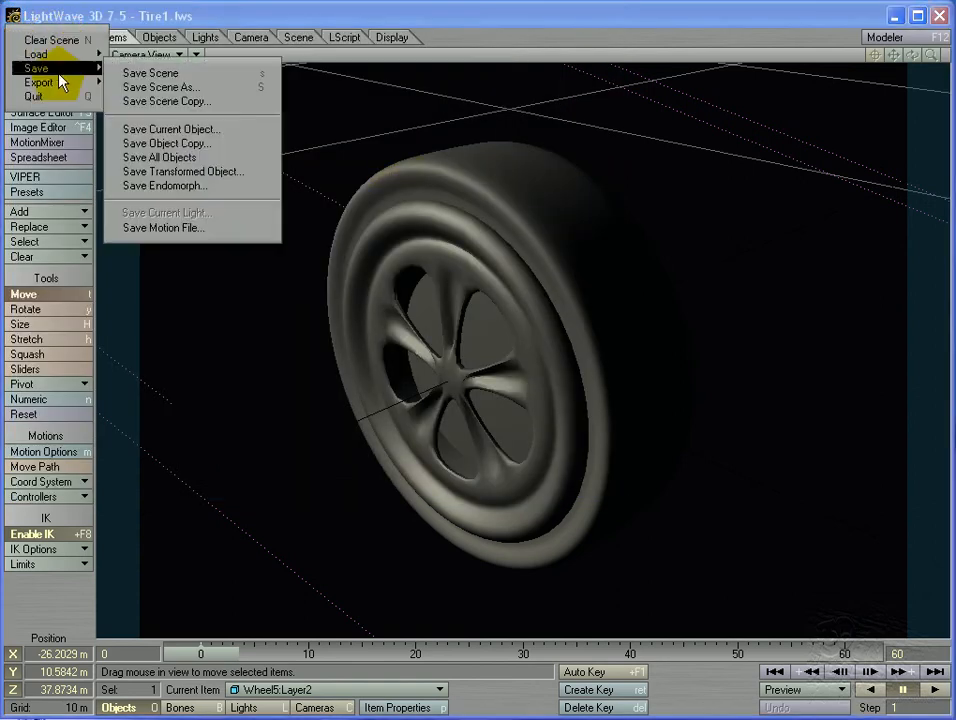
click(142, 78)
click(710, 337)
click(506, 284)
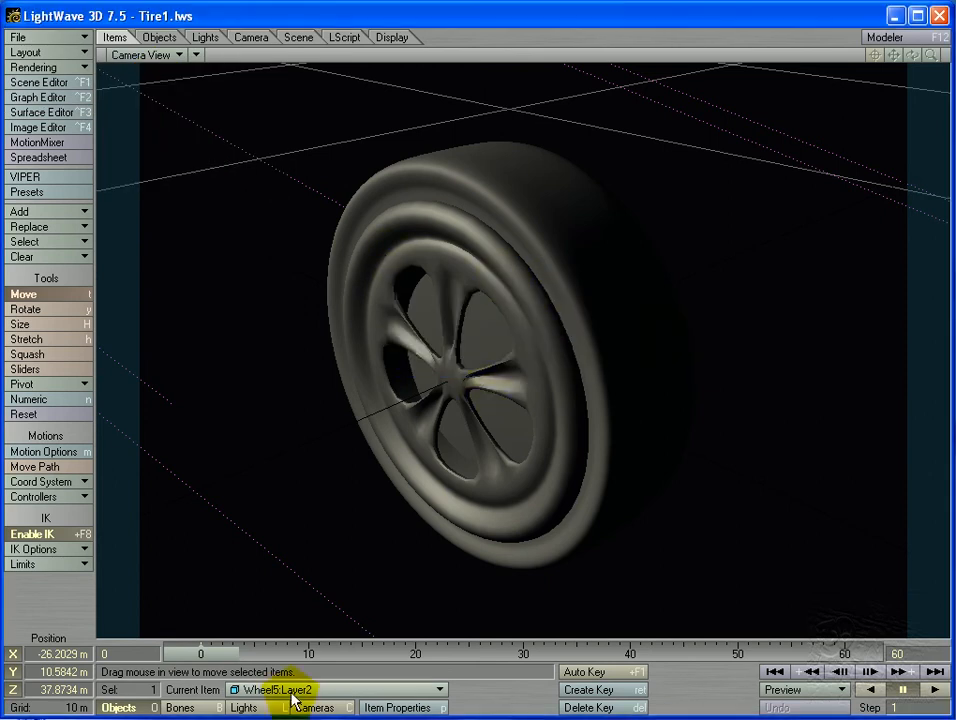
Select the spotlight, show it with the tire and camera in Perspective view, and open its basic light properties.
click(252, 708)
click(331, 212)
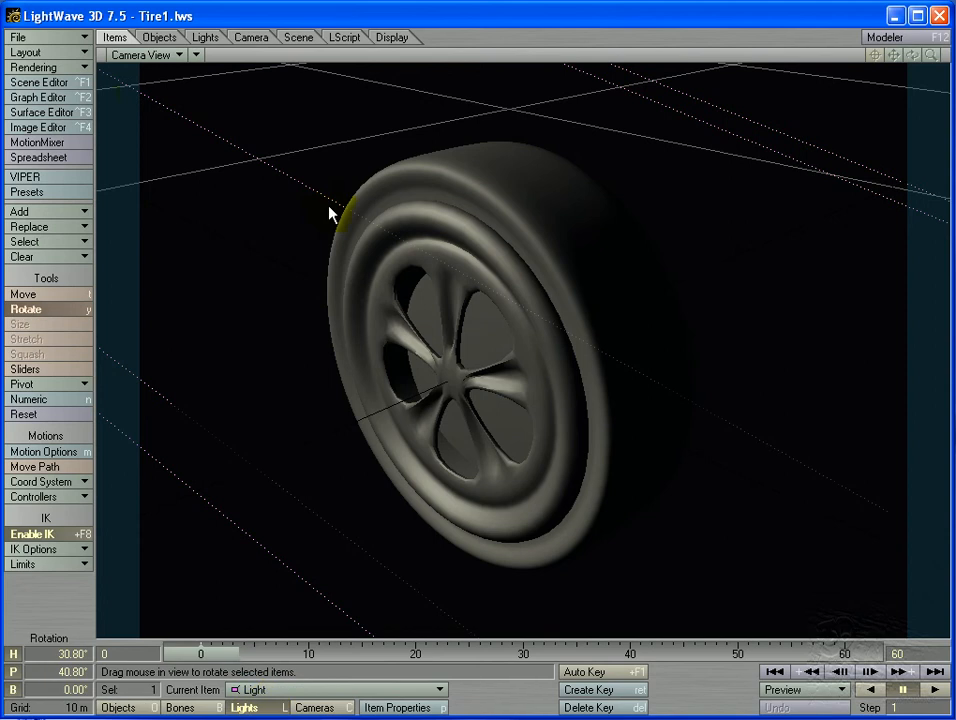
click(150, 55)
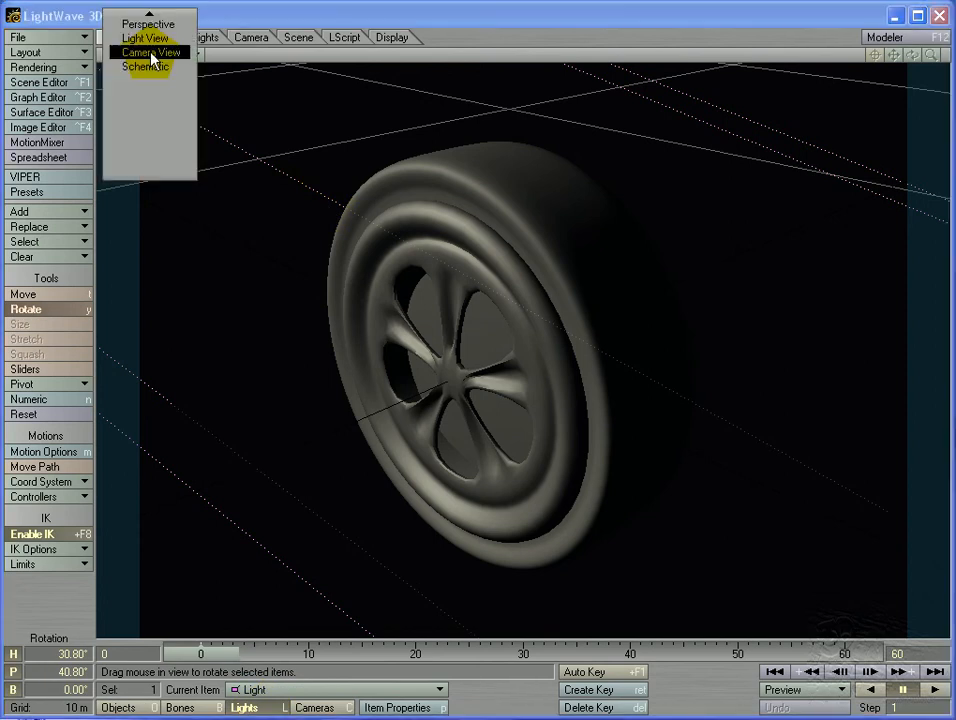
click(150, 26)
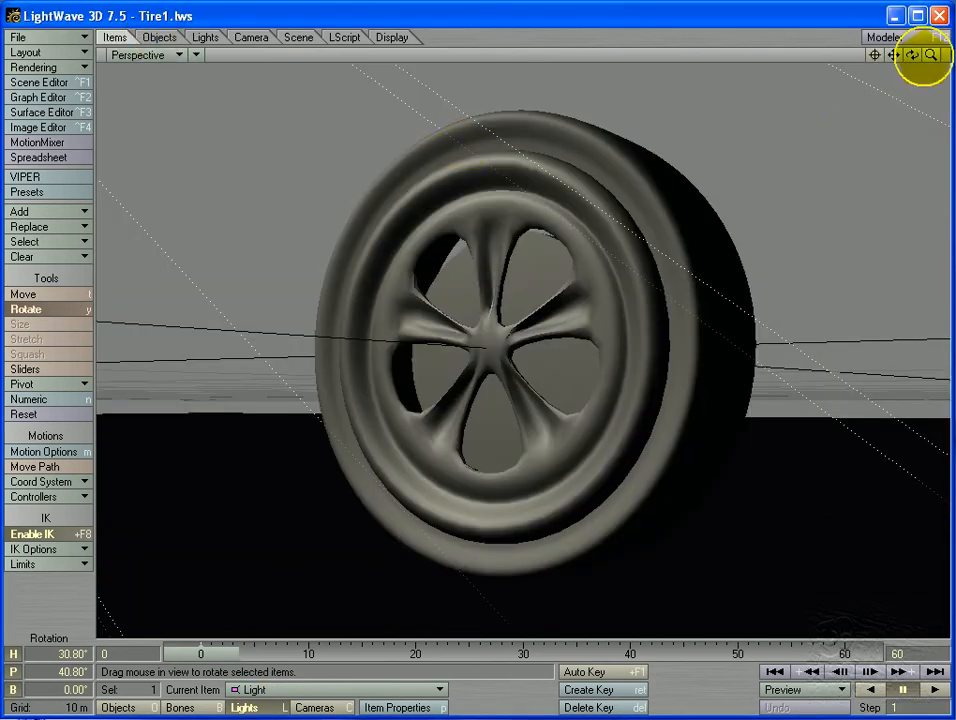
drag(930, 55, 909, 58)
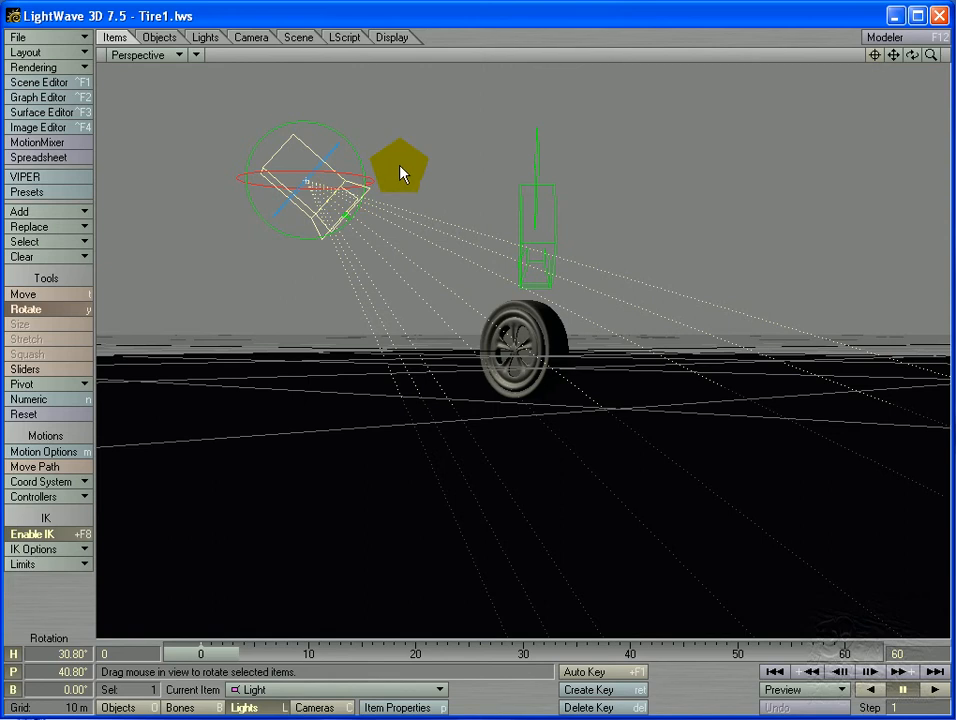
key(p)
drag(272, 83, 793, 93)
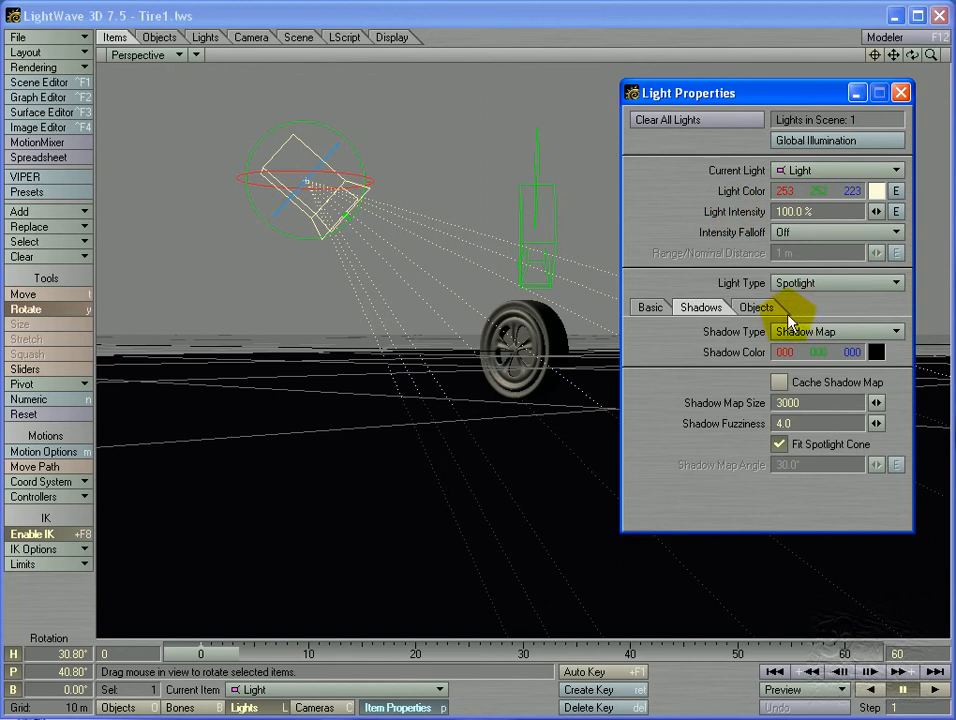
click(651, 308)
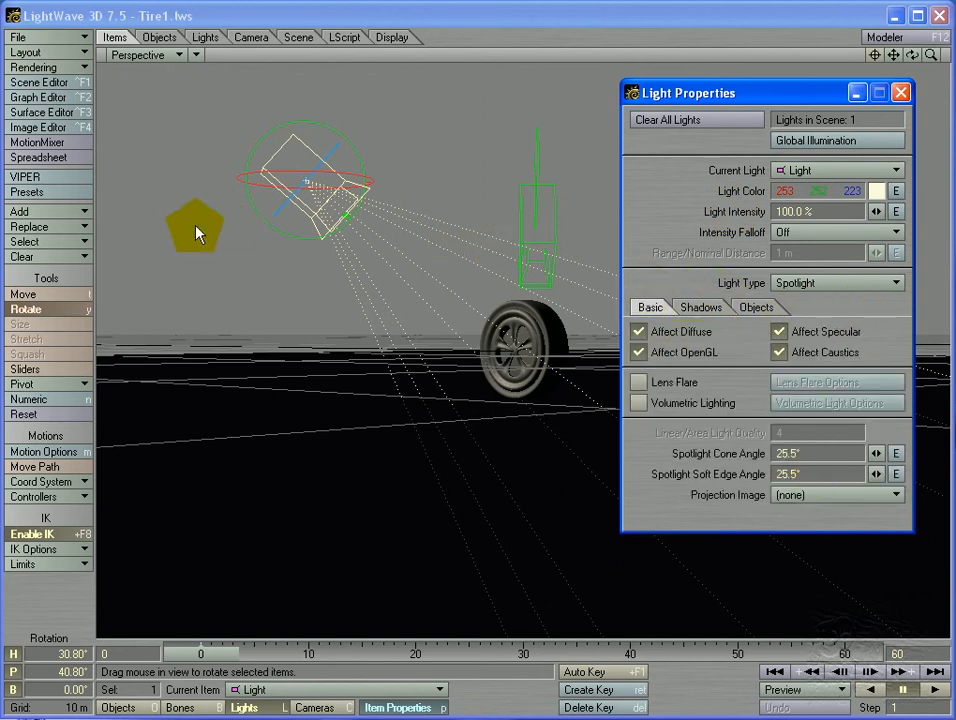
Clone the current spotlight once and rename the copy Backlight.
click(64, 213)
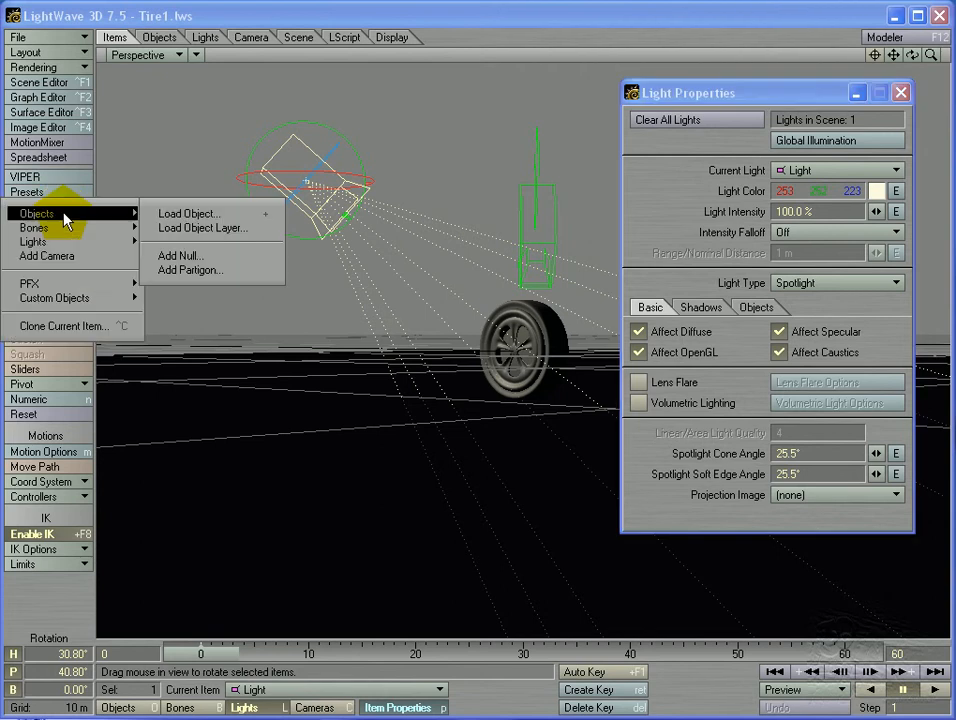
click(85, 328)
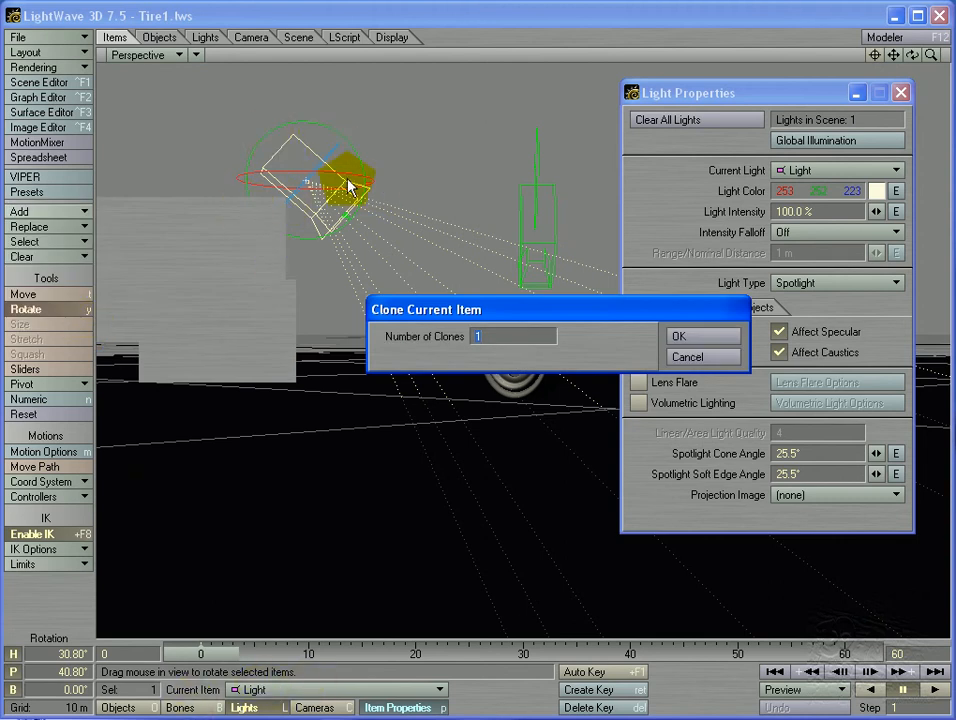
key(Return)
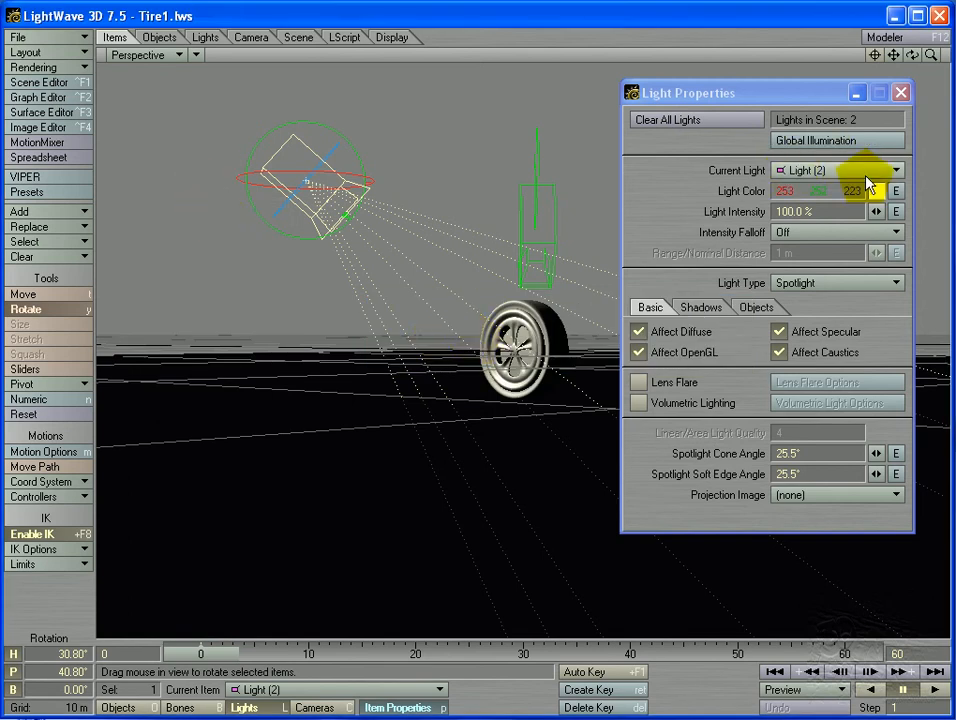
click(63, 229)
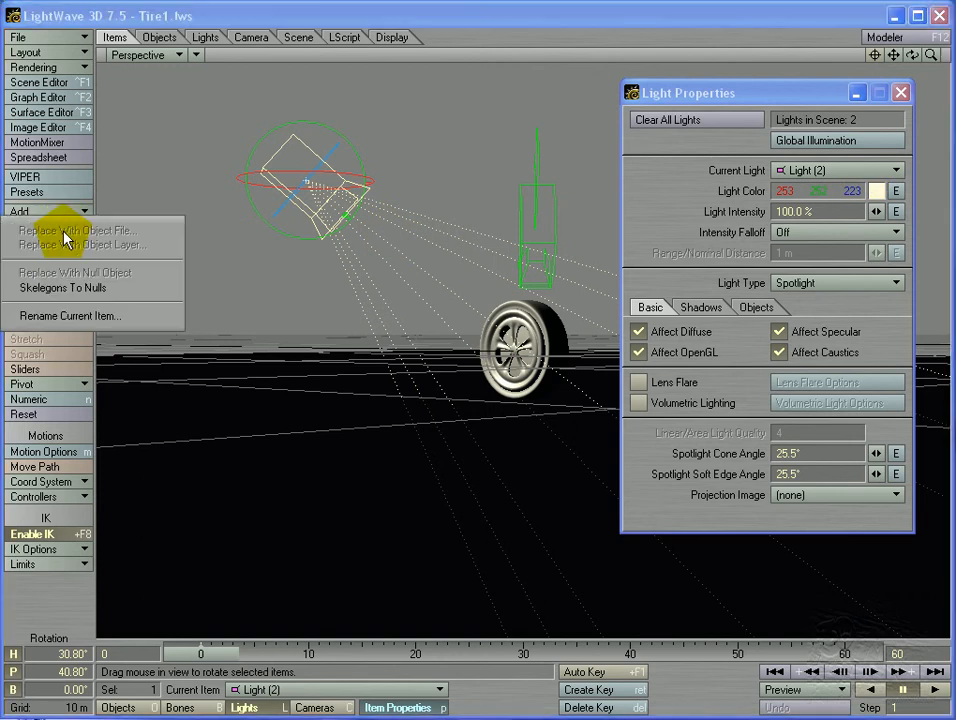
click(99, 318)
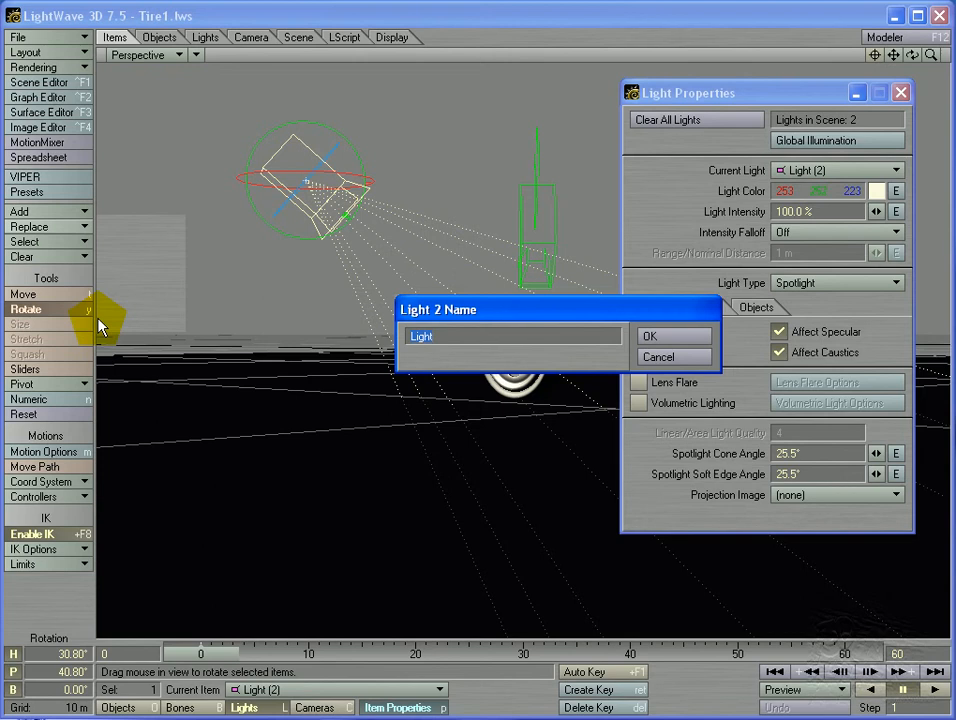
text(Backlight)
key(Return)
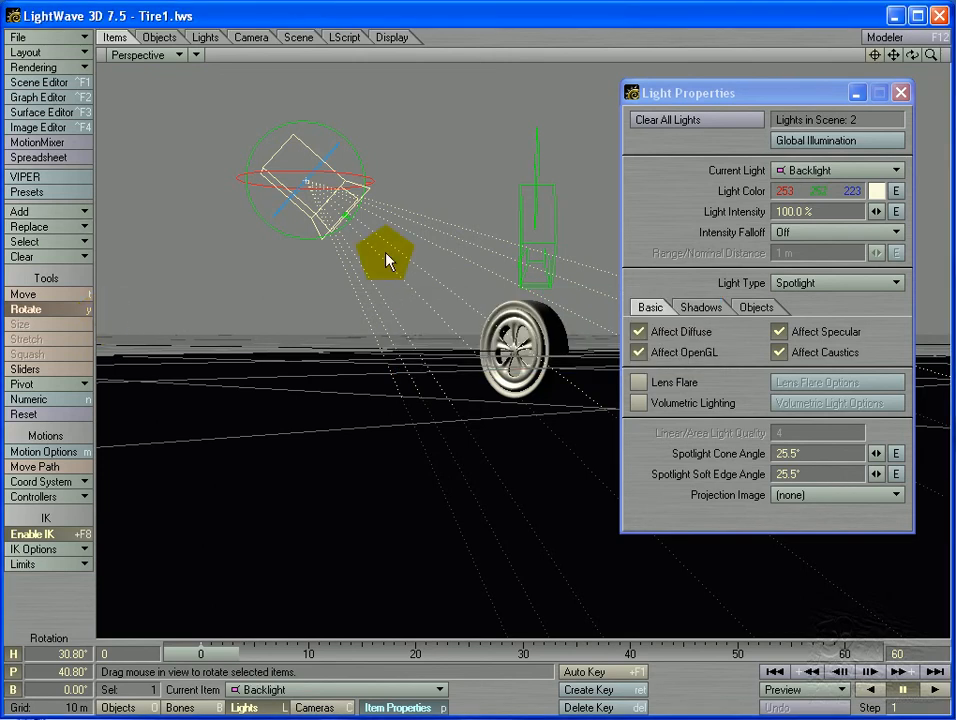
click(815, 169)
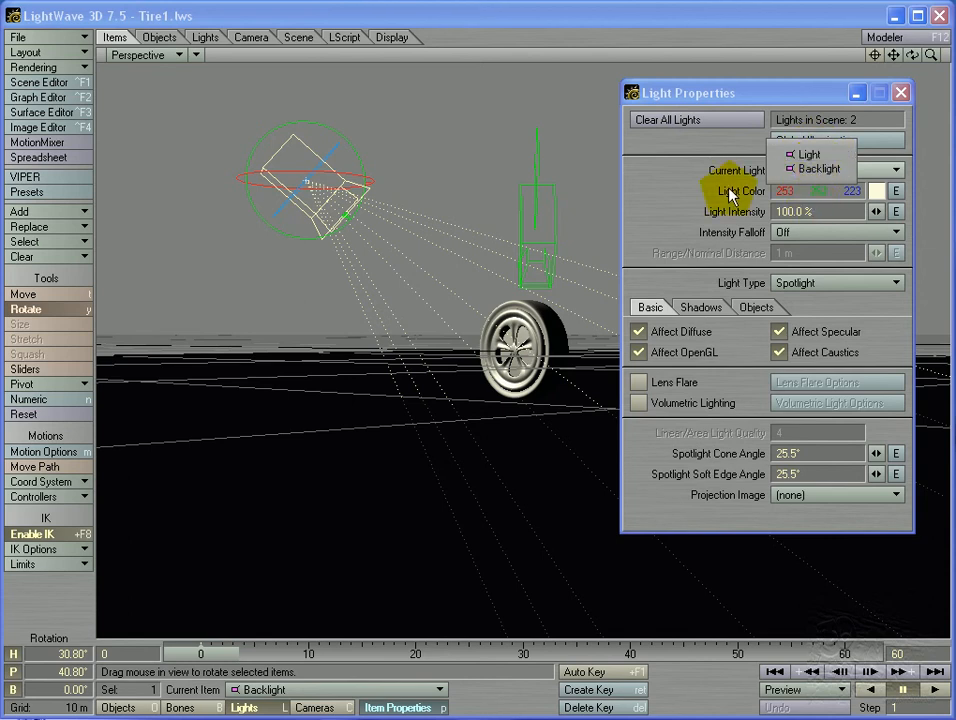
click(688, 187)
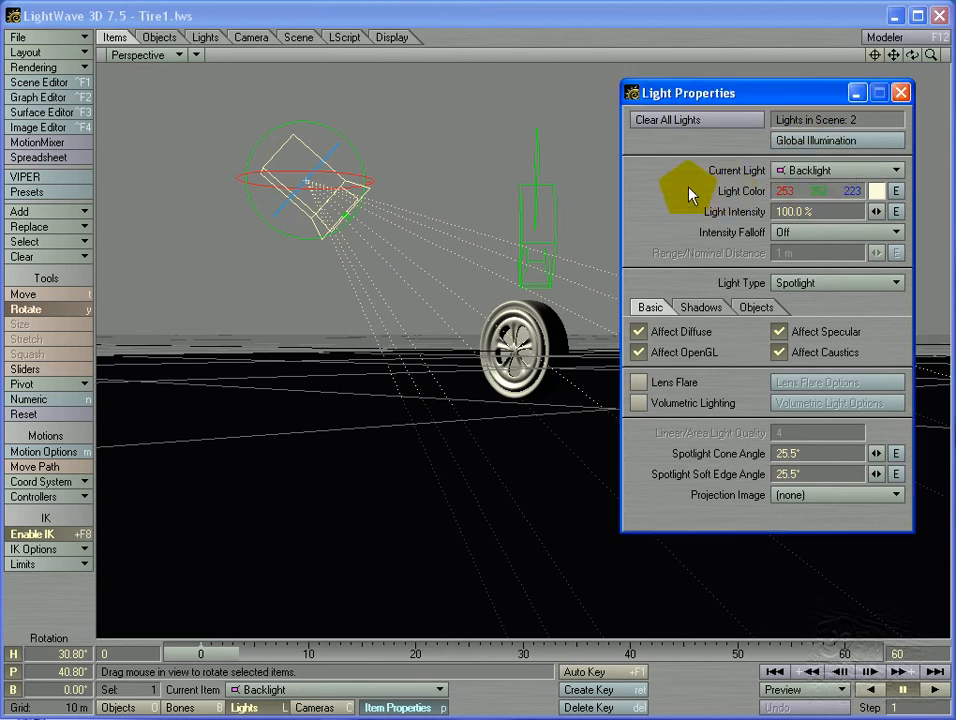
Look through the Backlight and move it past the tire to about X 10.21 m, Z 15.56 m.
click(150, 56)
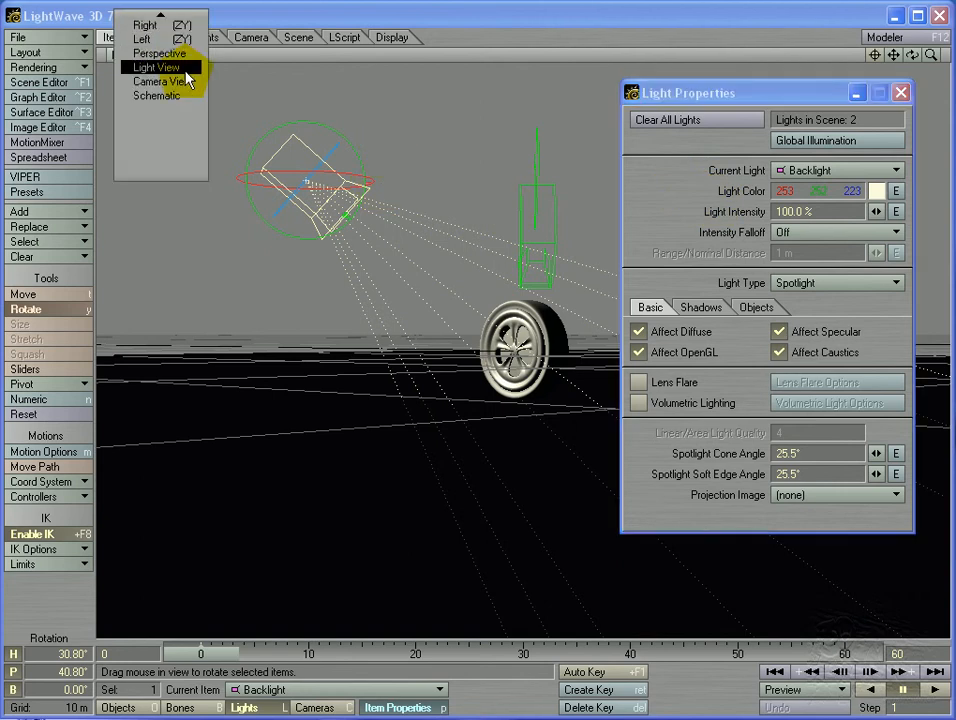
click(188, 68)
click(901, 93)
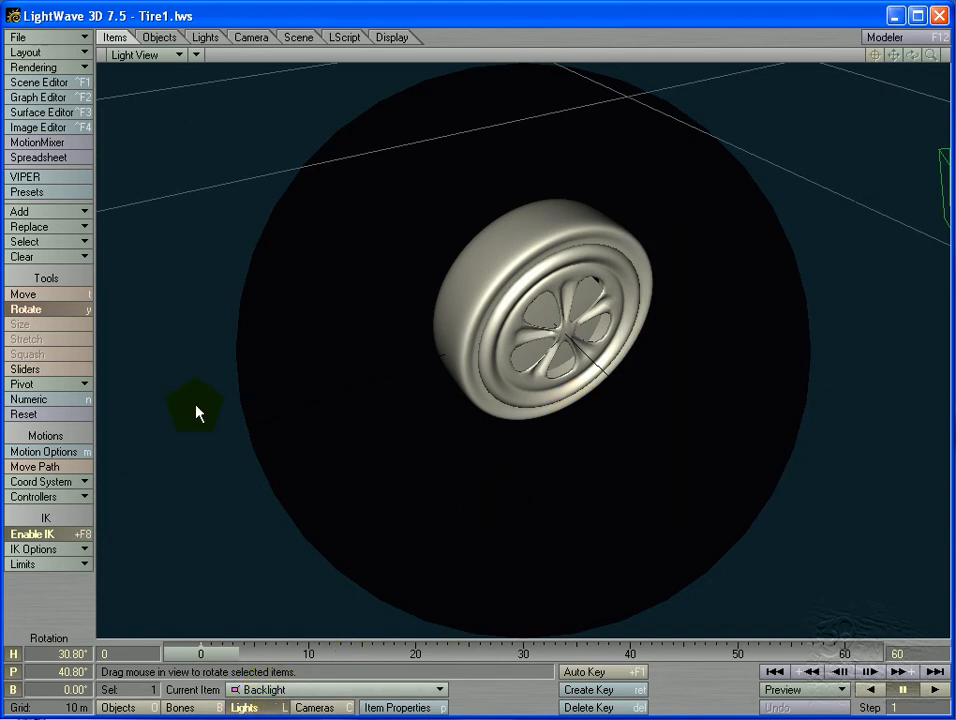
click(30, 296)
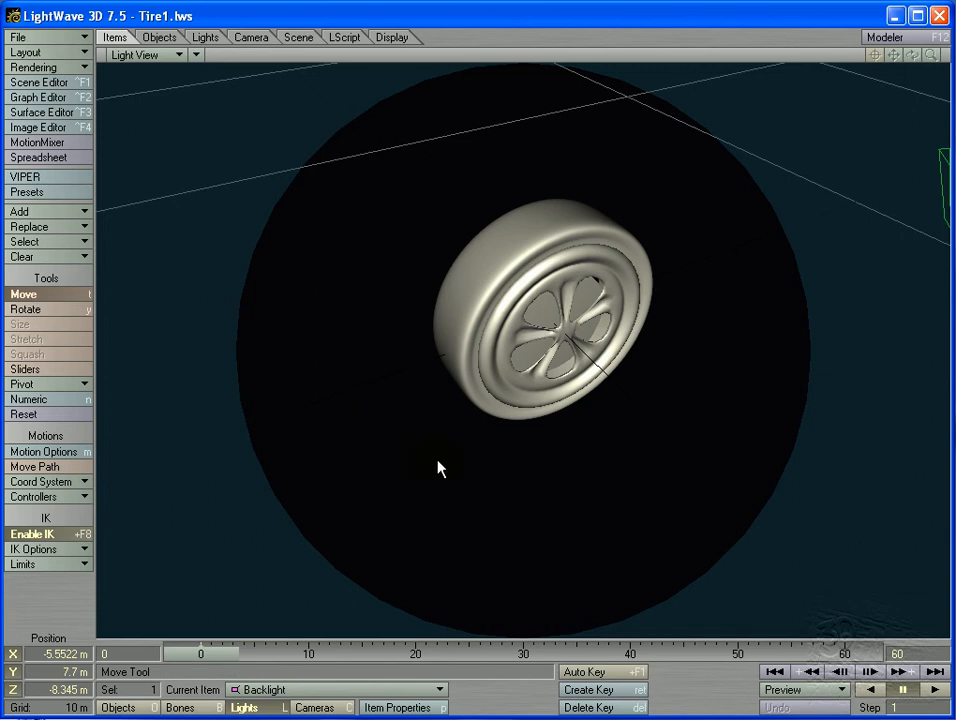
drag(440, 469, 340, 620)
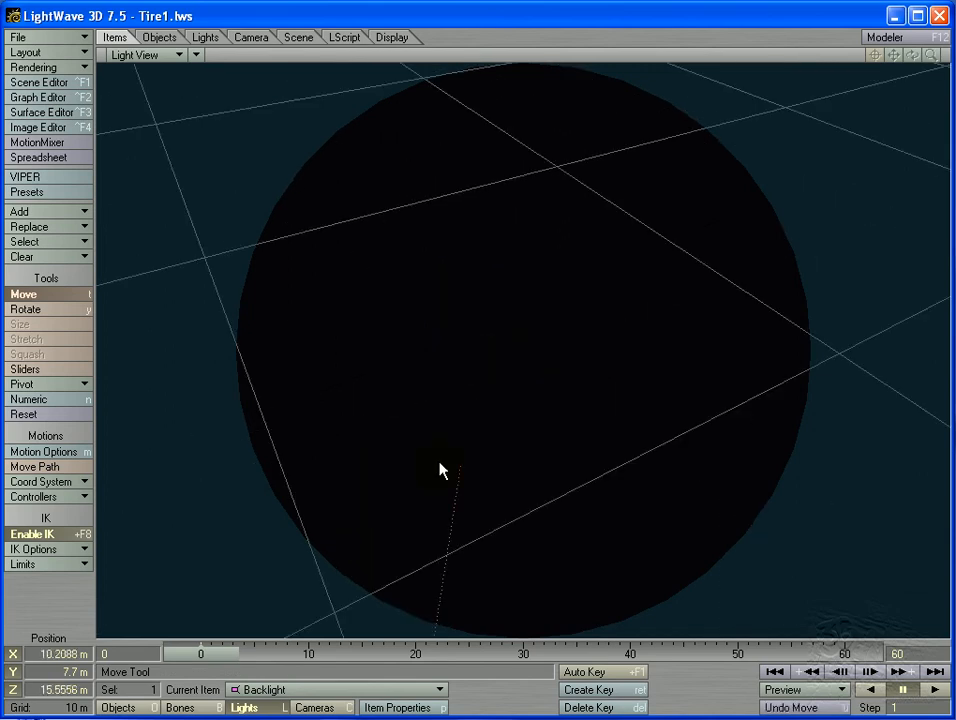
Rotate the Backlight to about heading 208.2° and pitch 28.6° to aim at the tire, and create its motion key at frame 0.
click(74, 309)
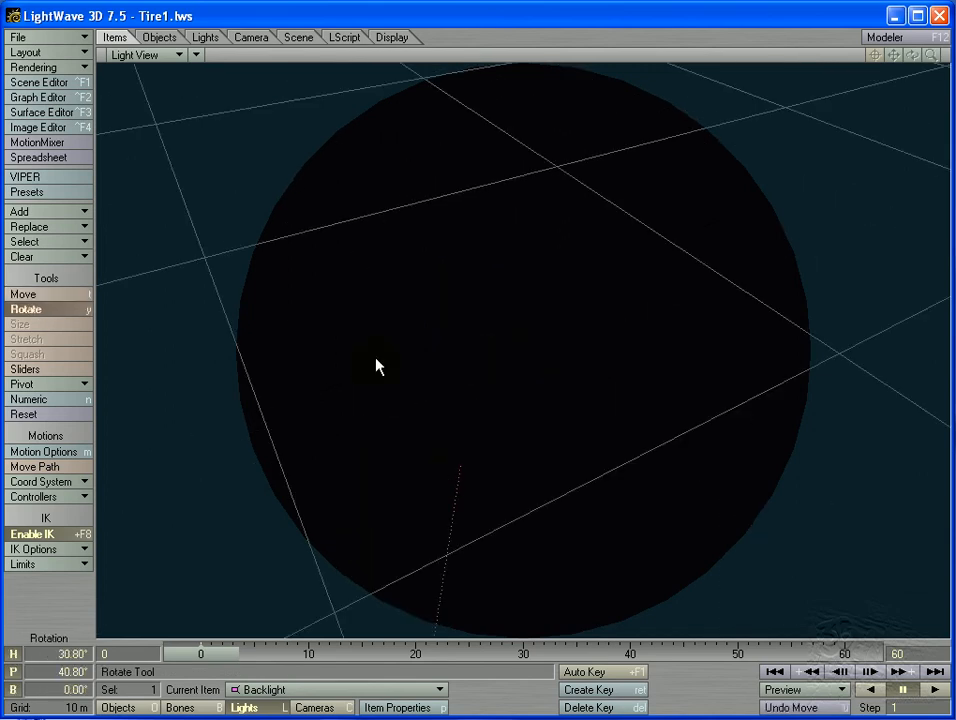
drag(399, 228, 405, 232)
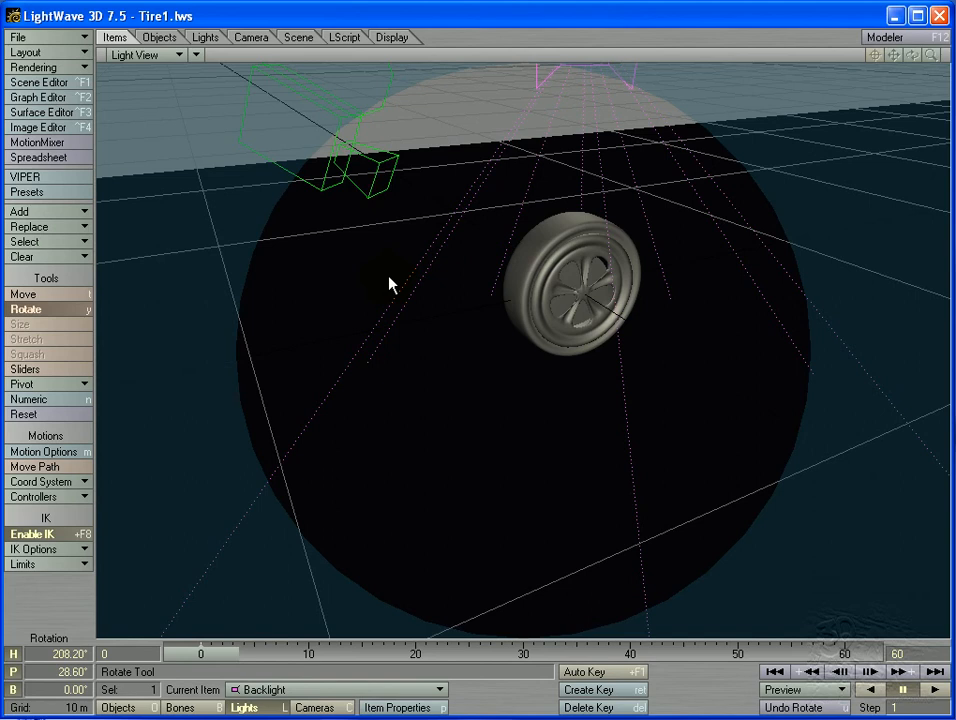
key(Return)
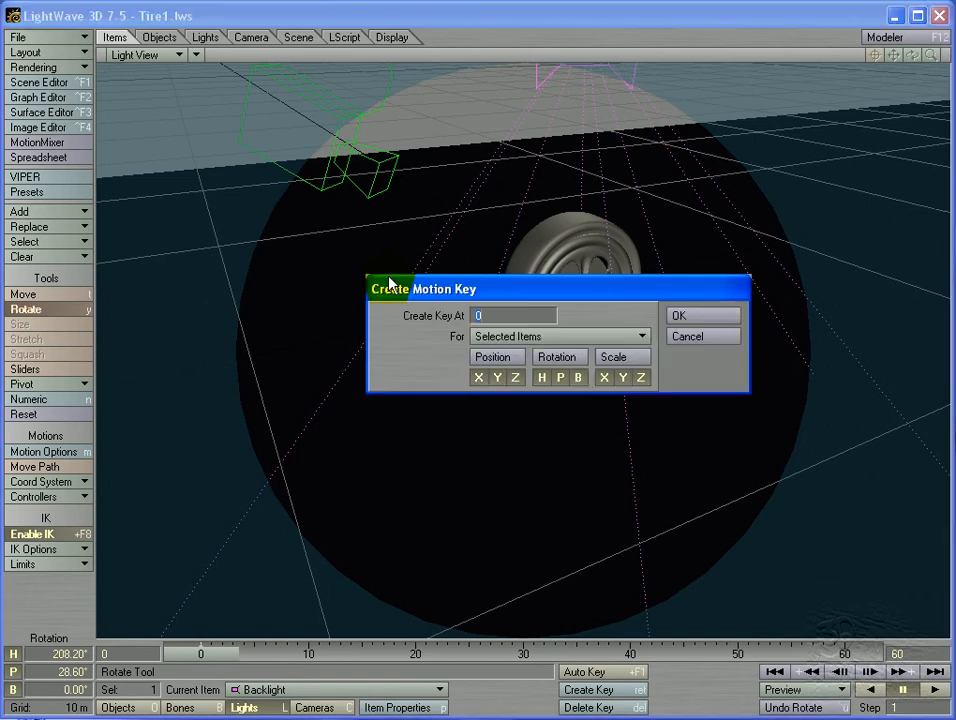
key(Return)
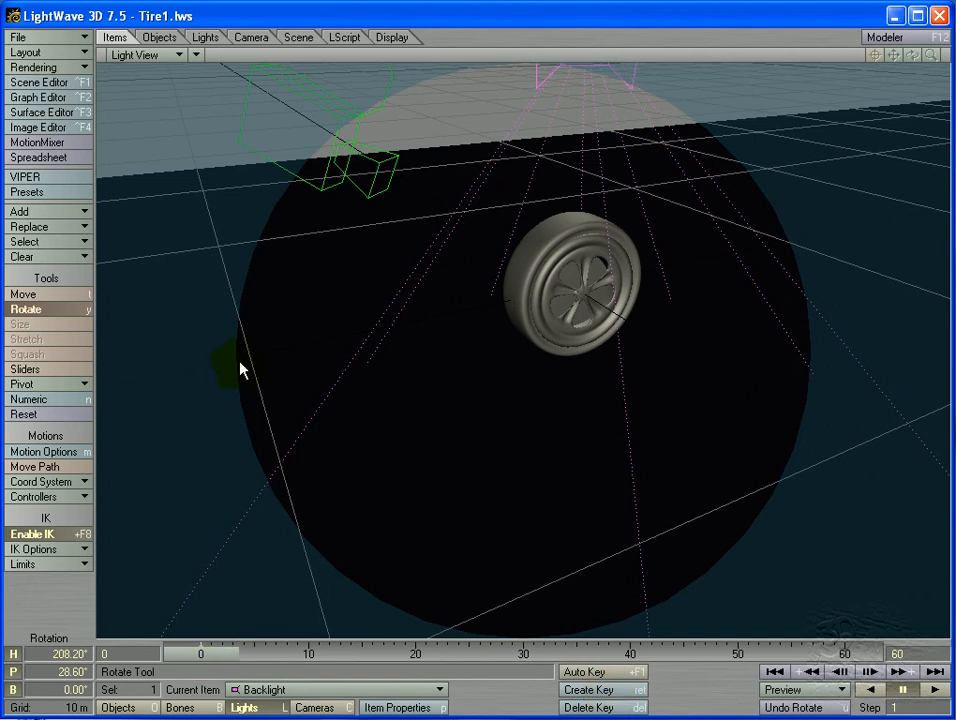
Return to the camera view and set the Backlight's color to a soft blue, RGB 117, 124, 213.
key(6)
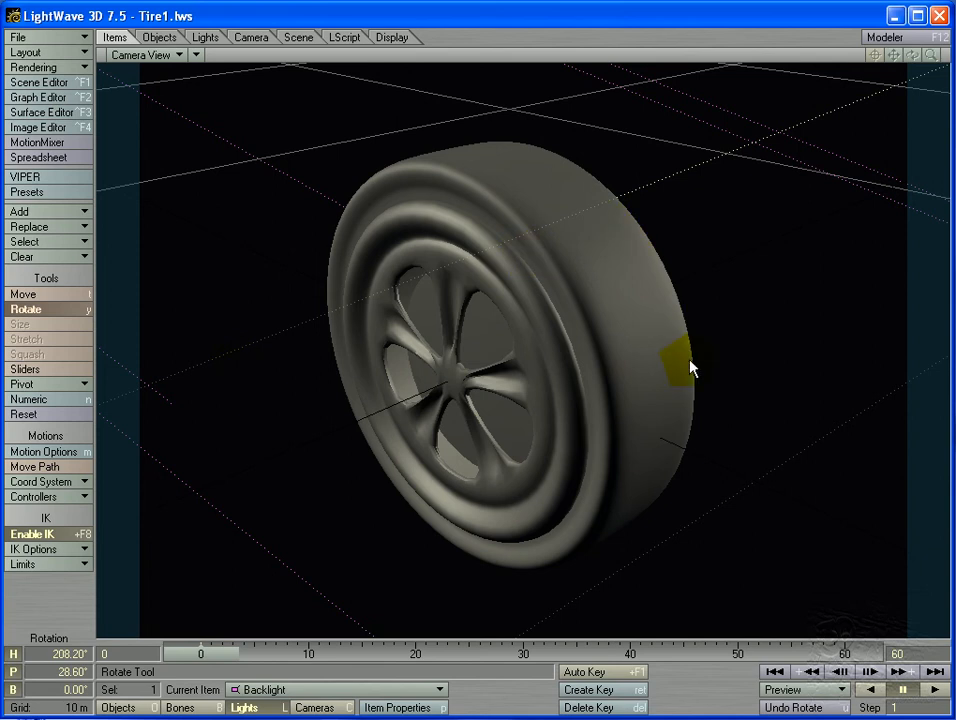
key(p)
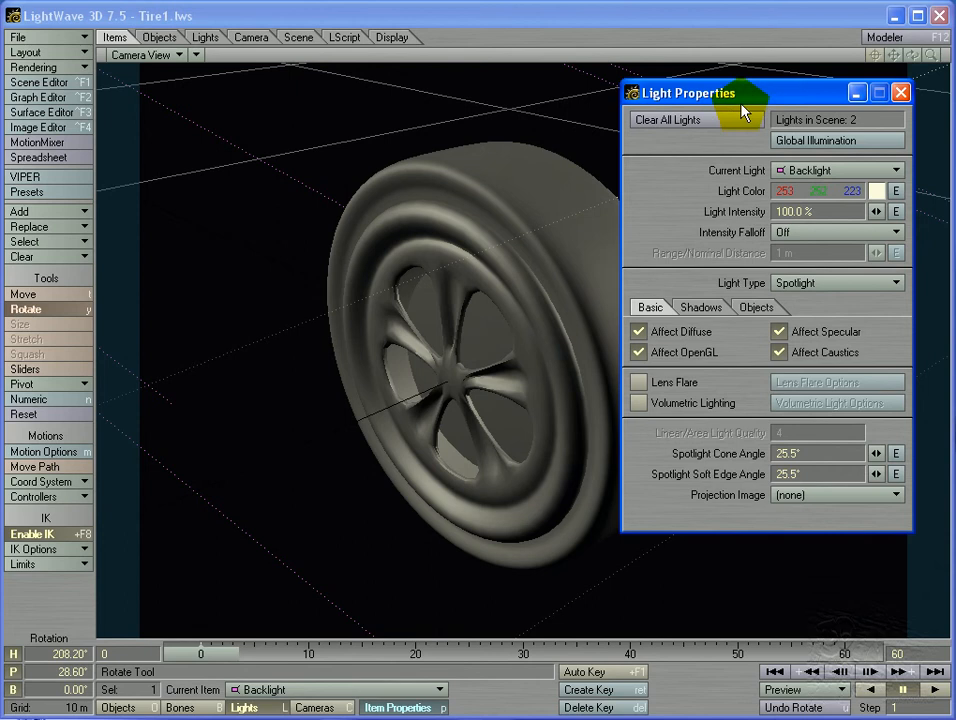
click(876, 192)
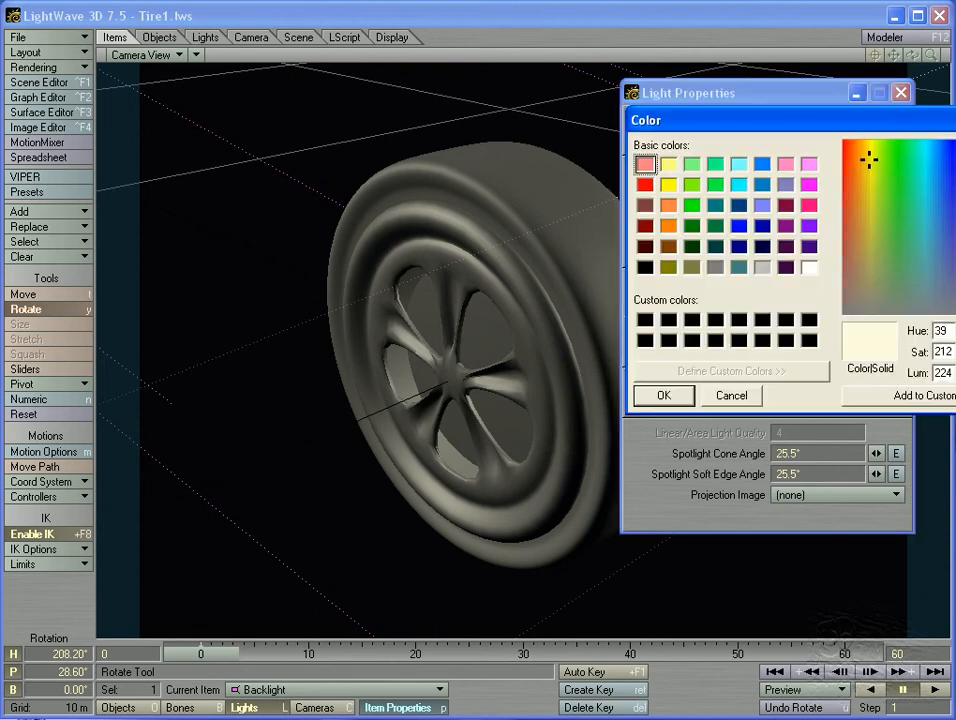
click(950, 224)
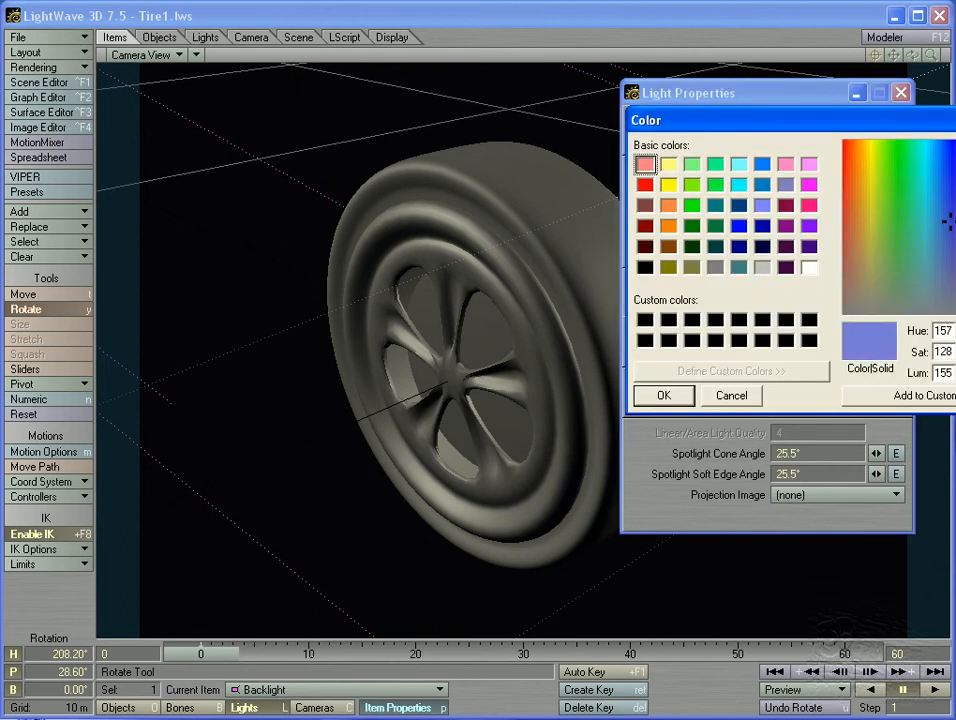
click(662, 395)
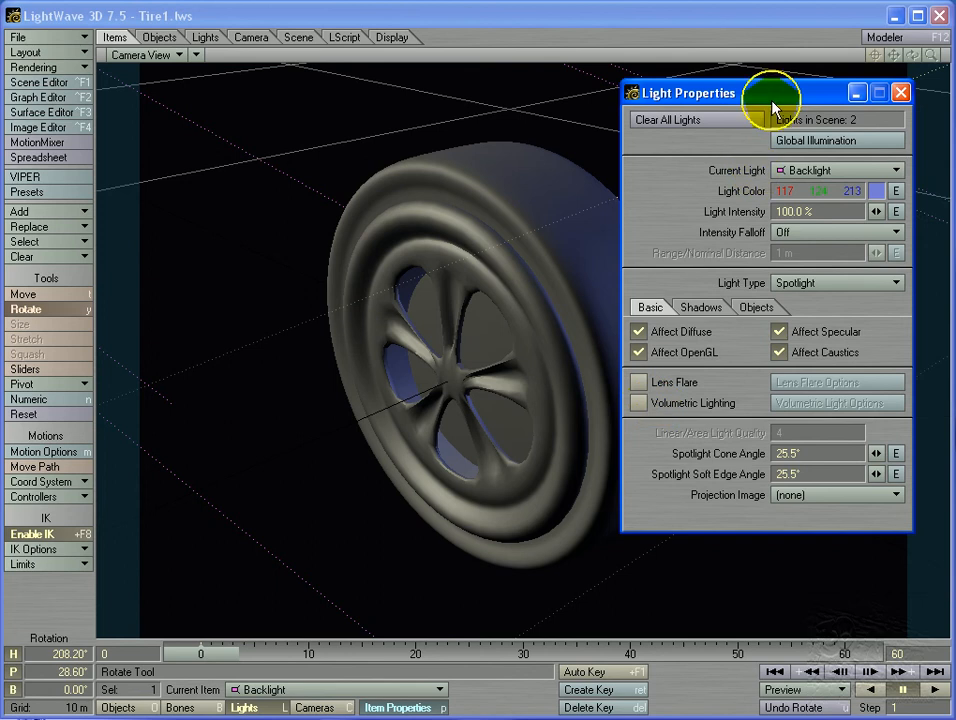
Move the light properties clear of the tire, check the Backlight's shadow settings, and set its intensity to 140%.
drag(773, 106, 149, 55)
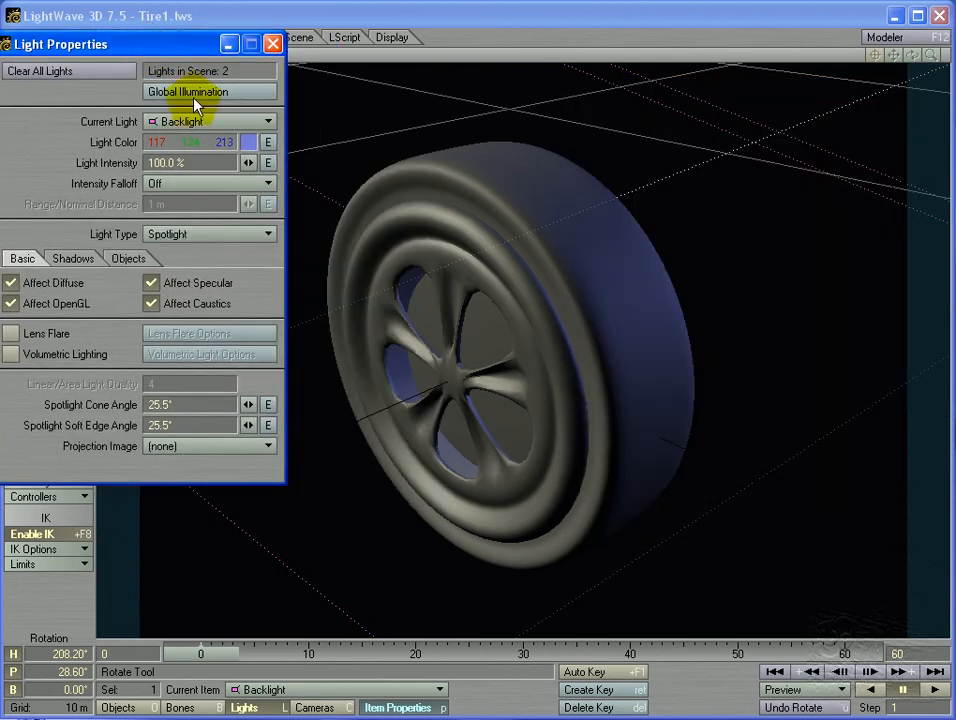
drag(143, 43, 203, 50)
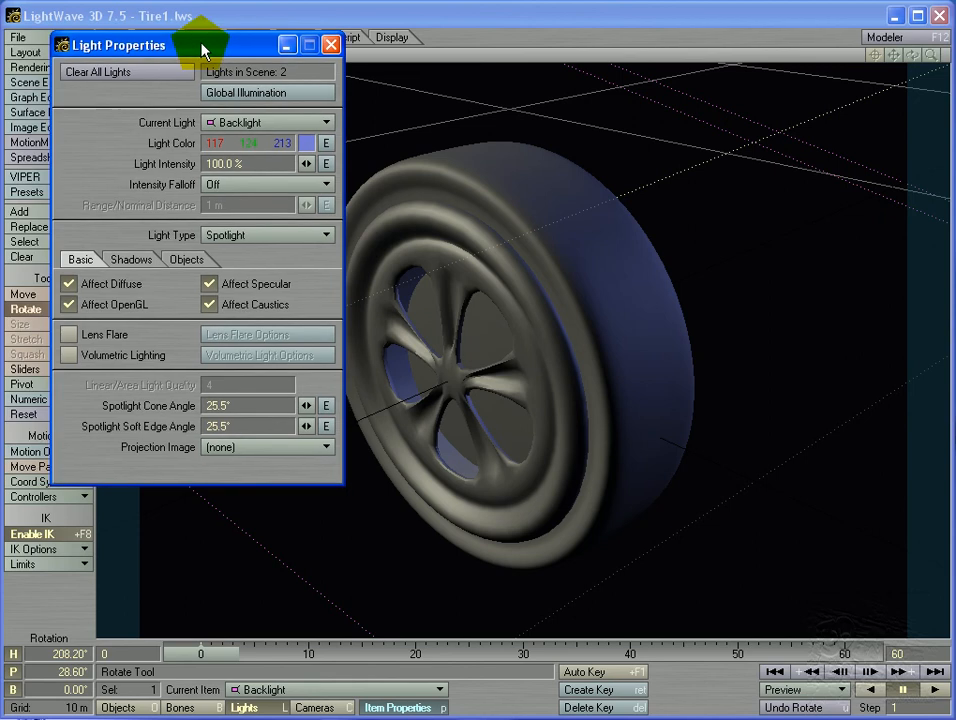
click(131, 259)
click(83, 262)
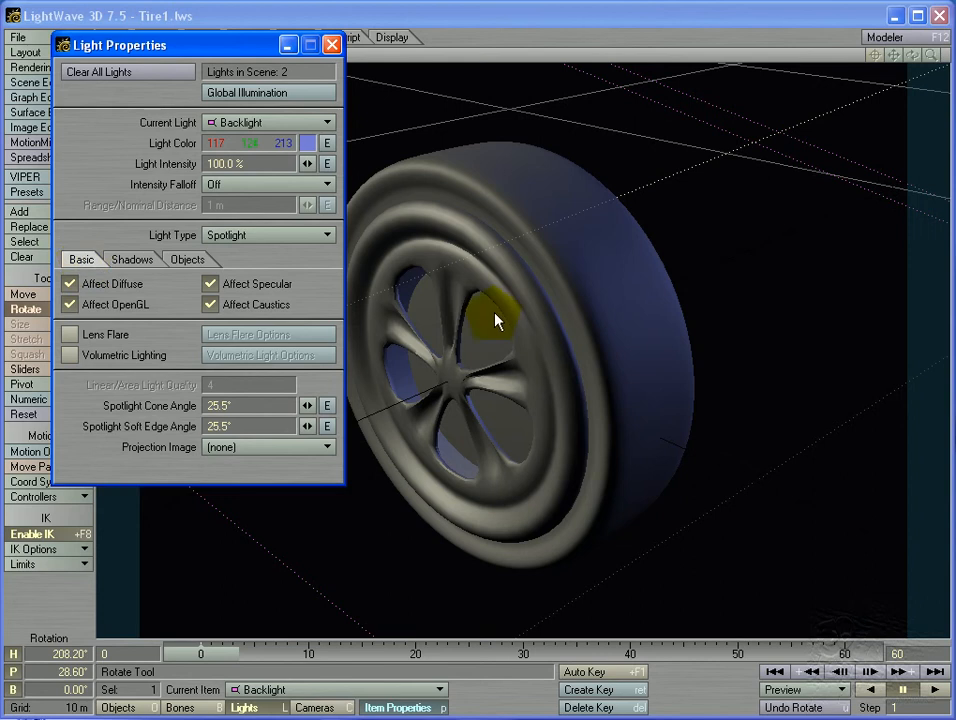
click(250, 164)
text(14)
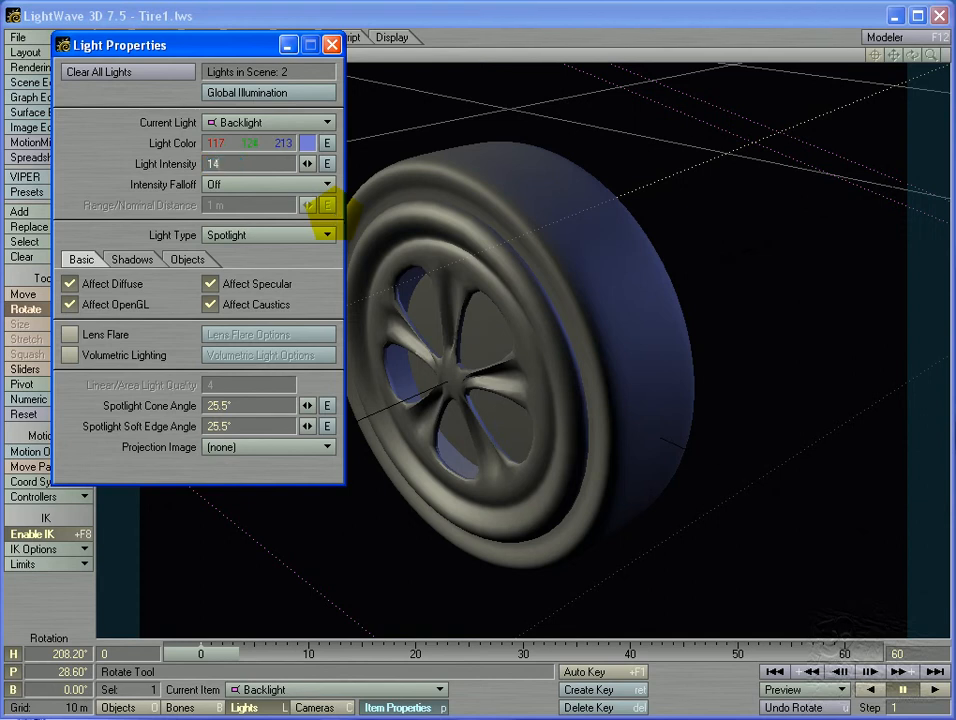
text(0)
key(Return)
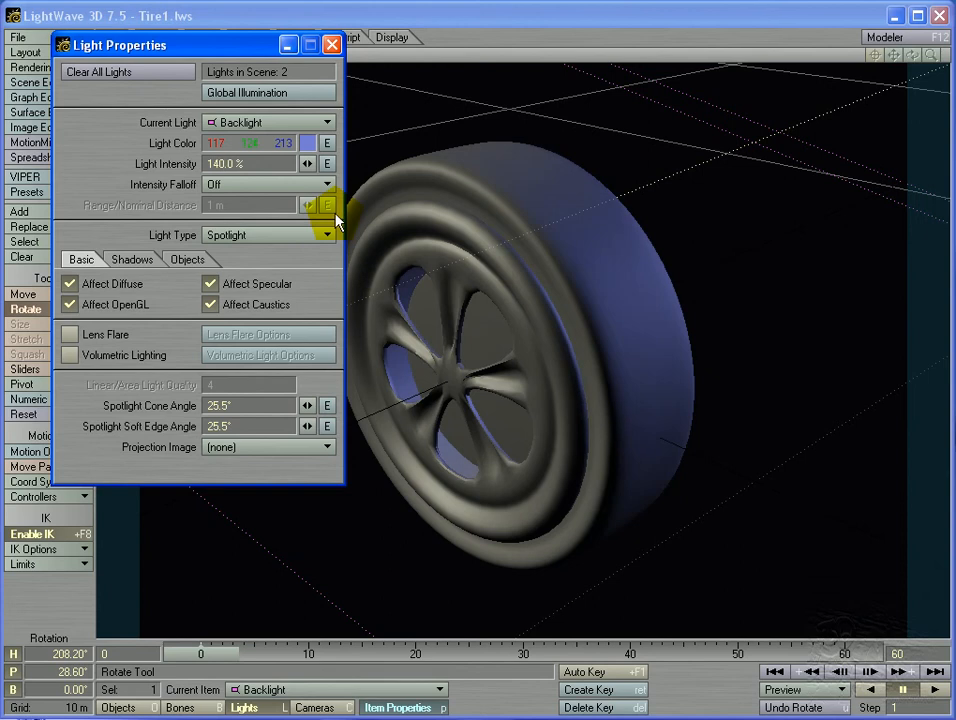
Save the scene over the existing Tire1.lws and render frame 0 to check the backlight.
click(331, 45)
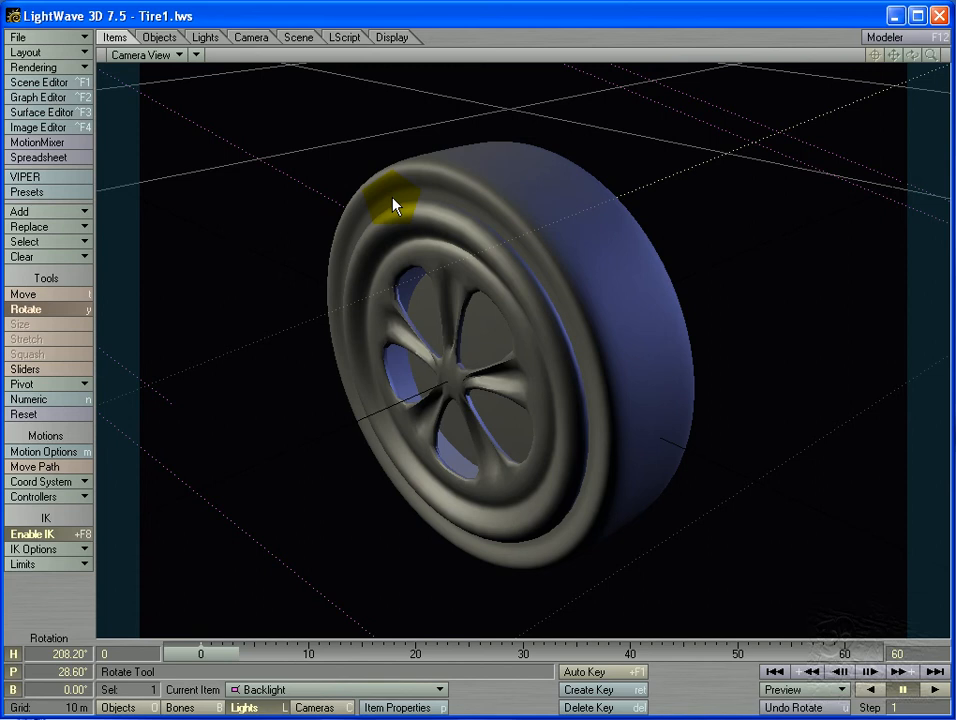
key(s)
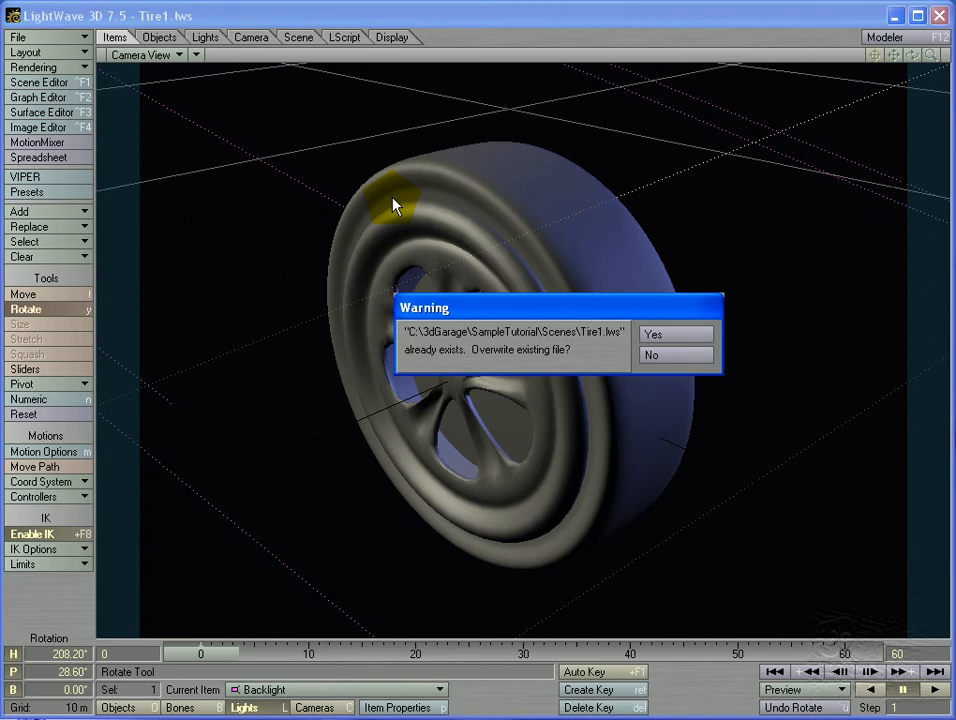
key(Return)
key(F9)
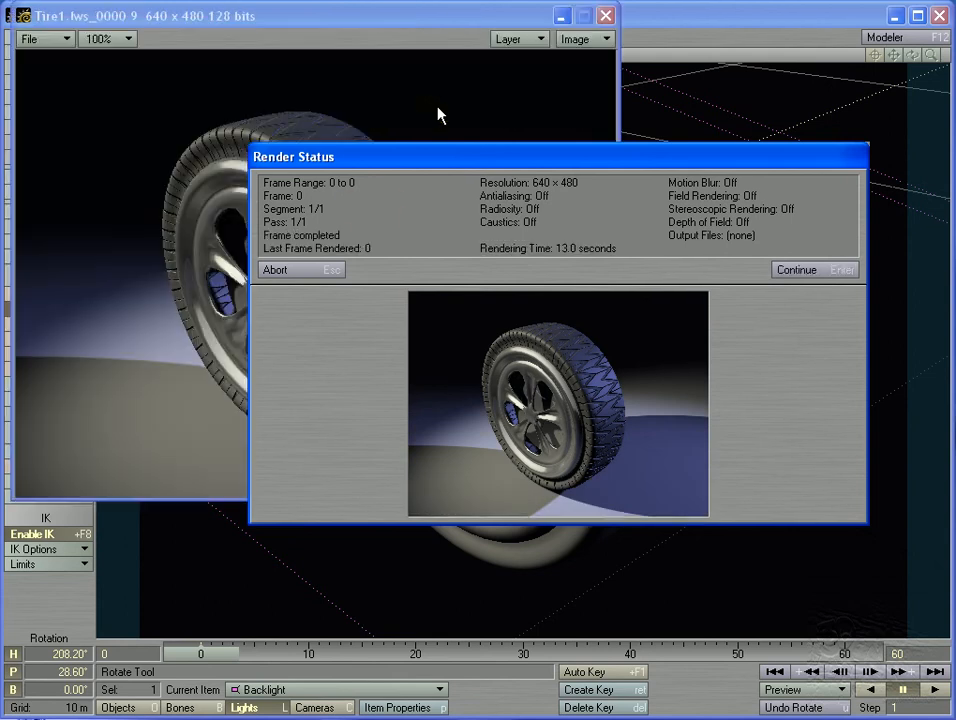
click(305, 271)
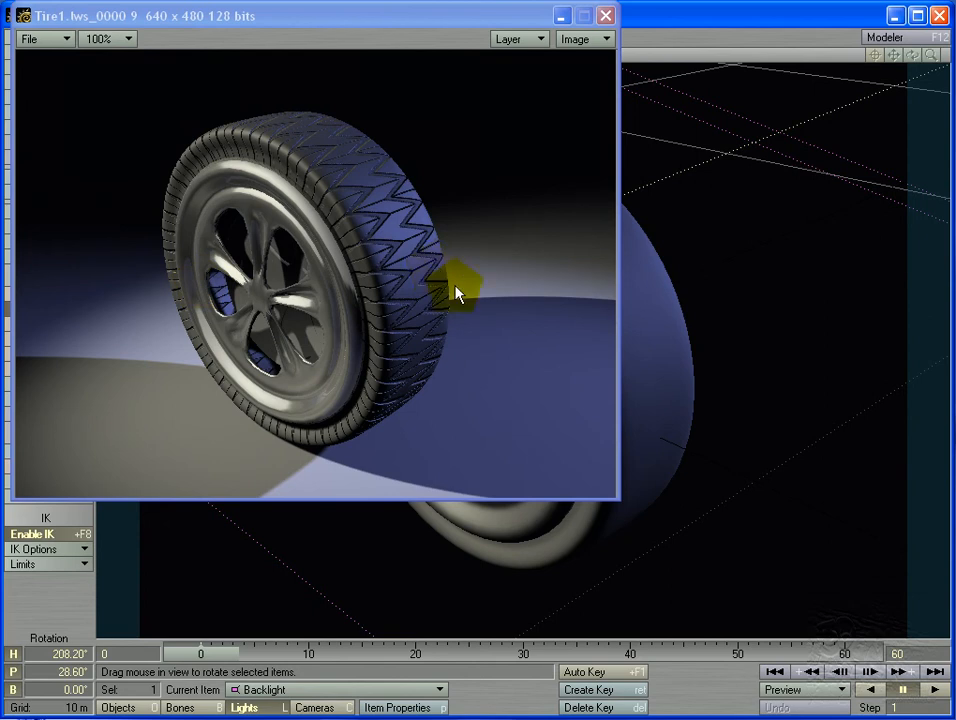
click(605, 15)
Make the Tire_Floor surface pale green, with 86% diffuse, 23% specularity, 69% glossiness and 16.5% reflection.
click(55, 116)
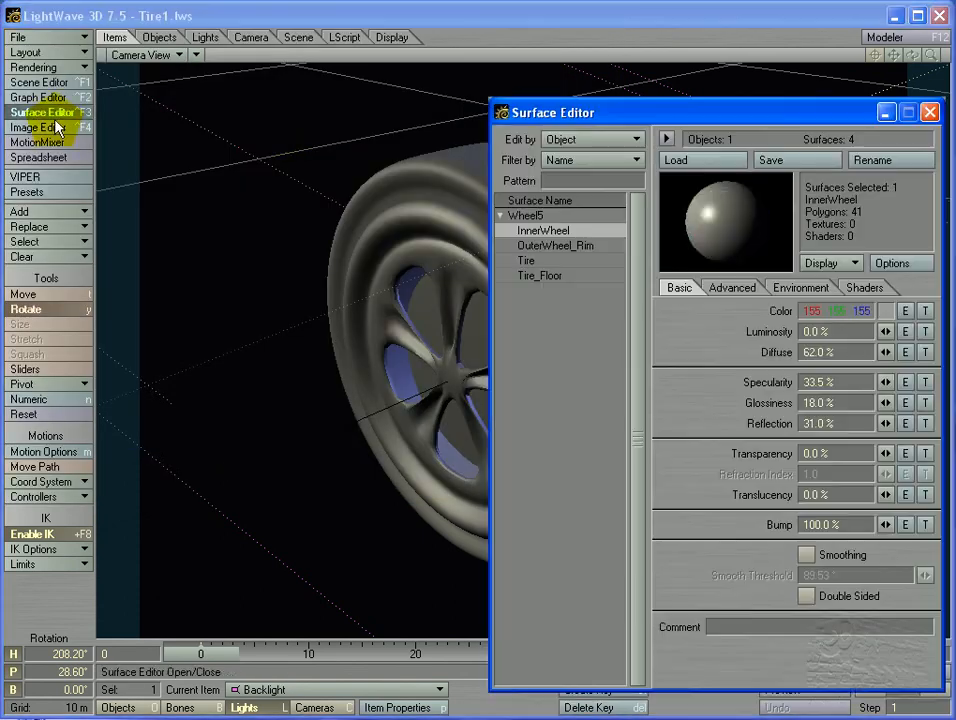
click(548, 277)
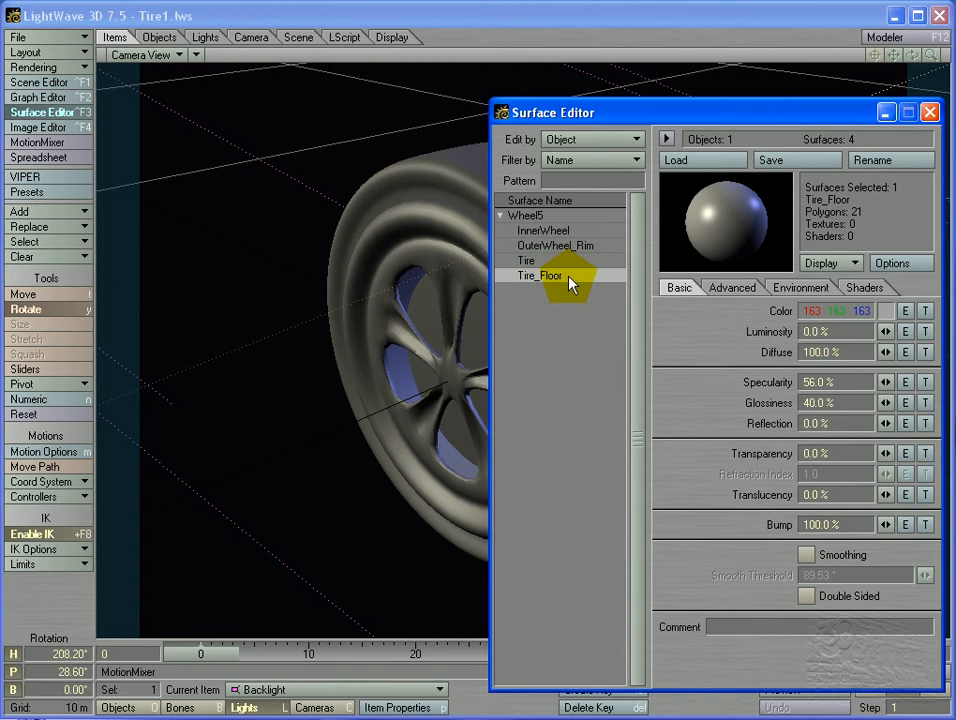
click(888, 312)
click(757, 288)
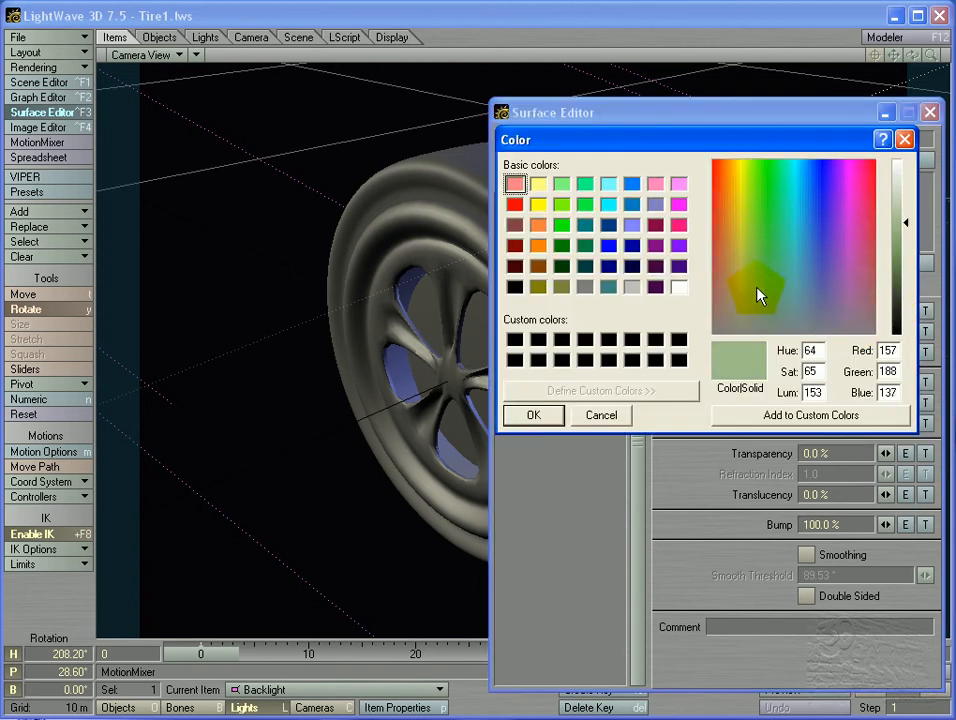
mouse_move(899, 196)
mouse_down()
mouse_move(906, 190)
mouse_move(906, 204)
mouse_up()
click(532, 415)
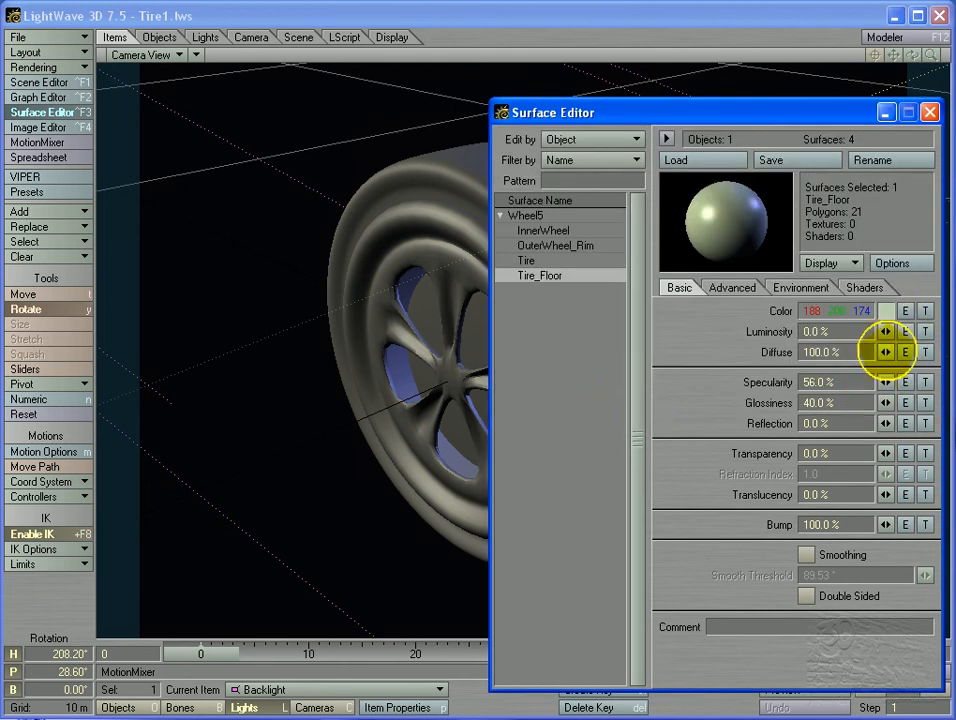
drag(886, 350, 886, 423)
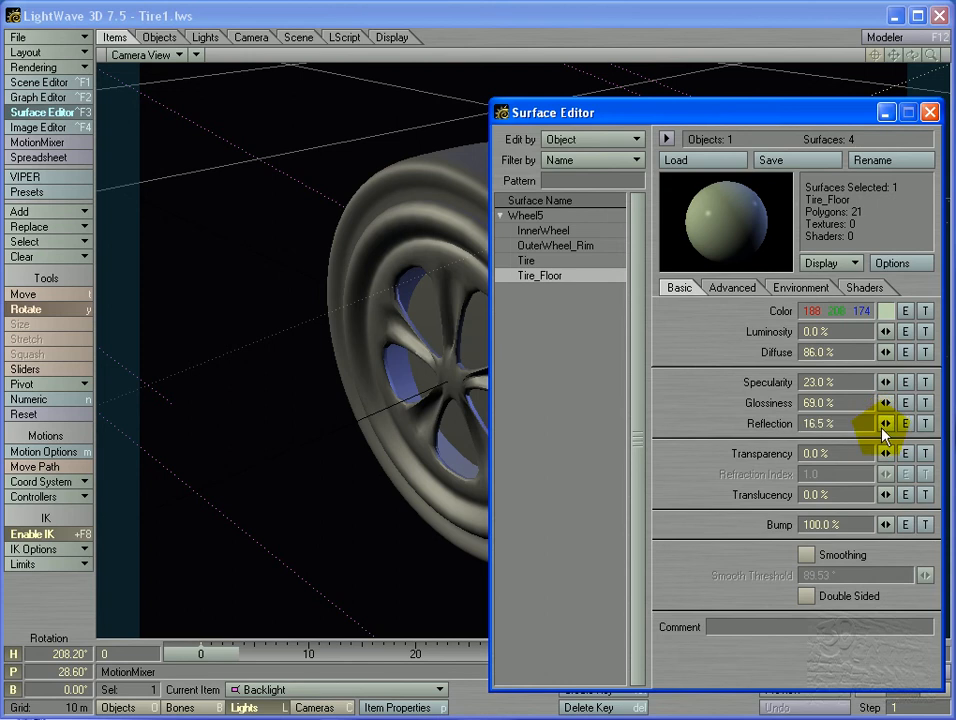
Check Tire_Floor's reflection environment settings and the ray tracing settings in the render options.
click(828, 287)
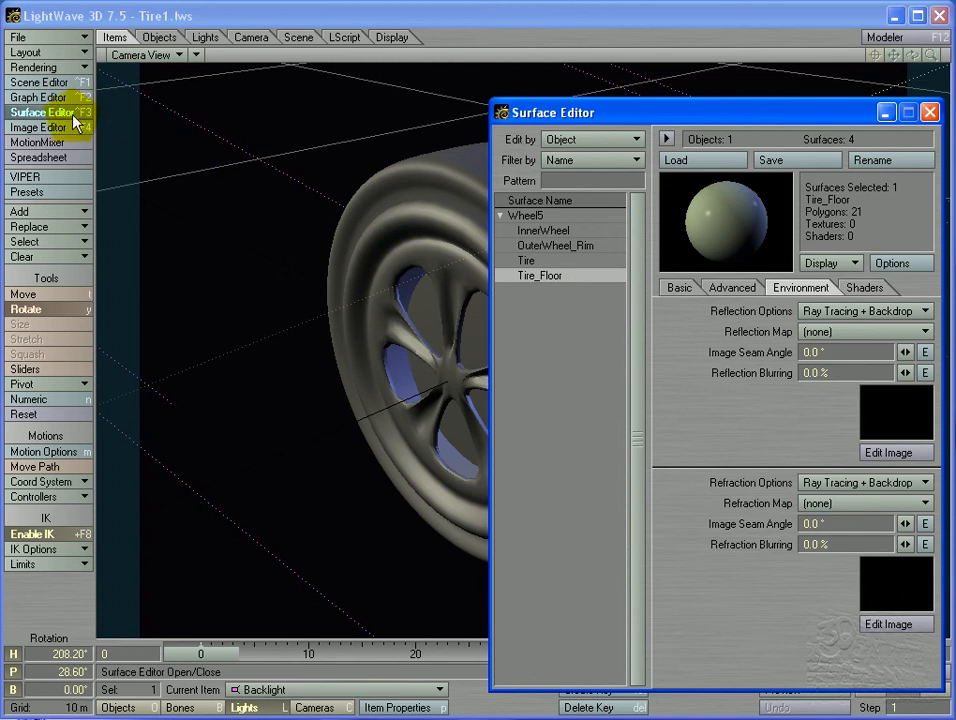
click(70, 67)
click(72, 63)
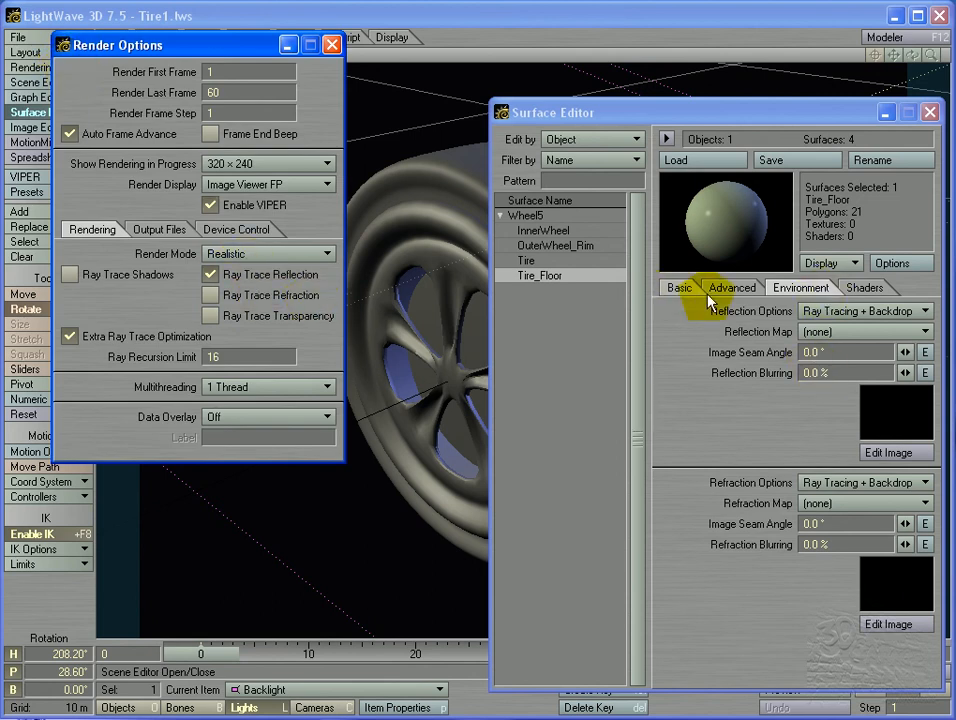
click(679, 289)
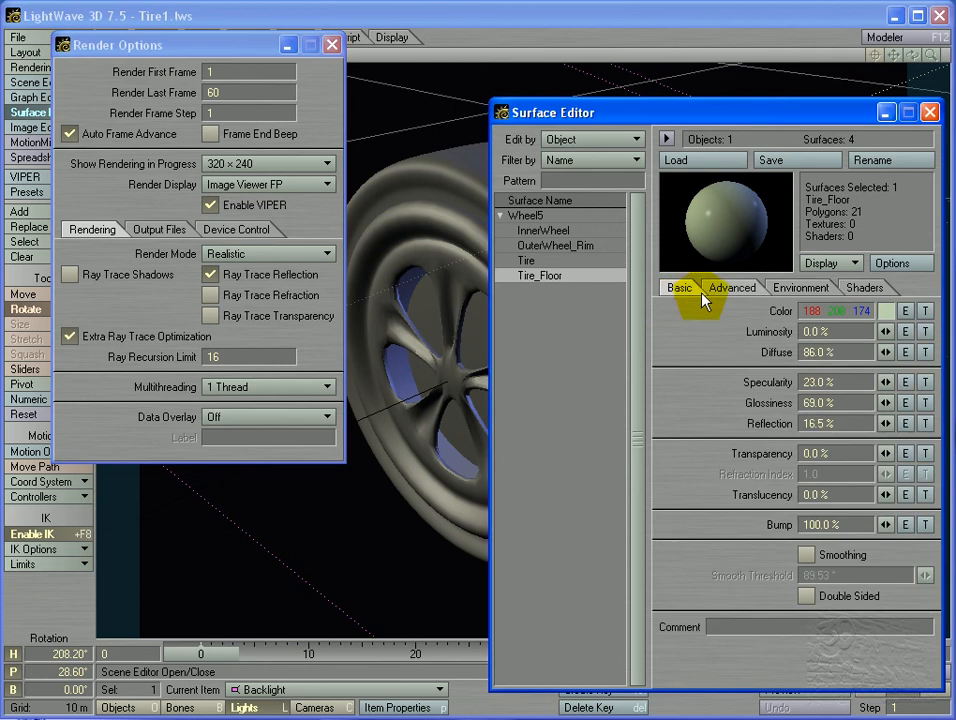
click(333, 45)
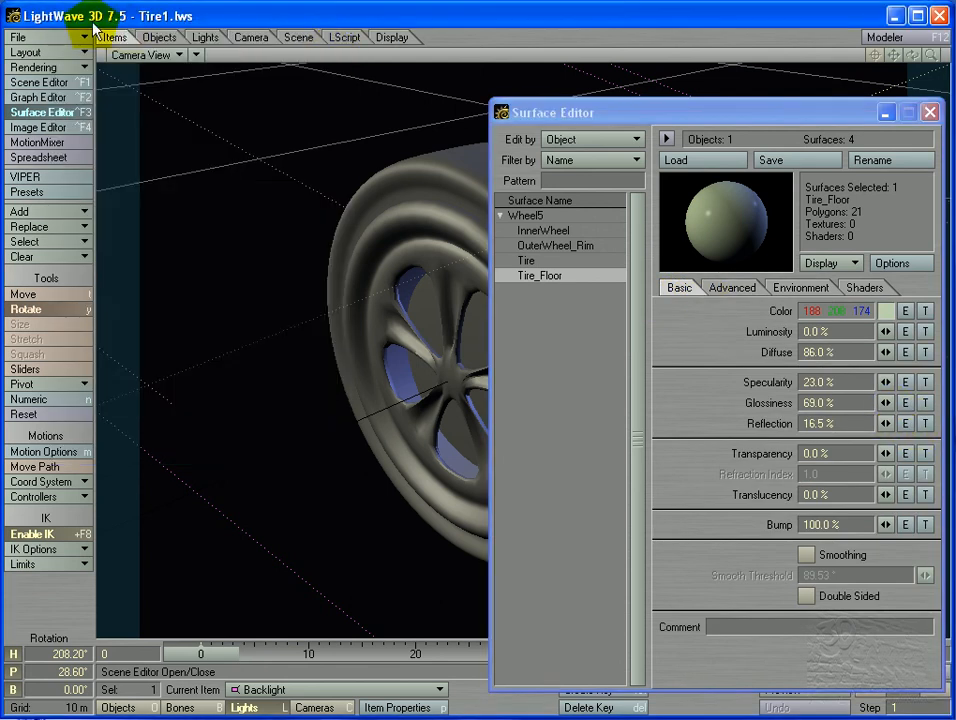
Save all objects with their surface changes and render frame 0 to check the floor's reflection.
click(48, 37)
mouse_move(60, 66)
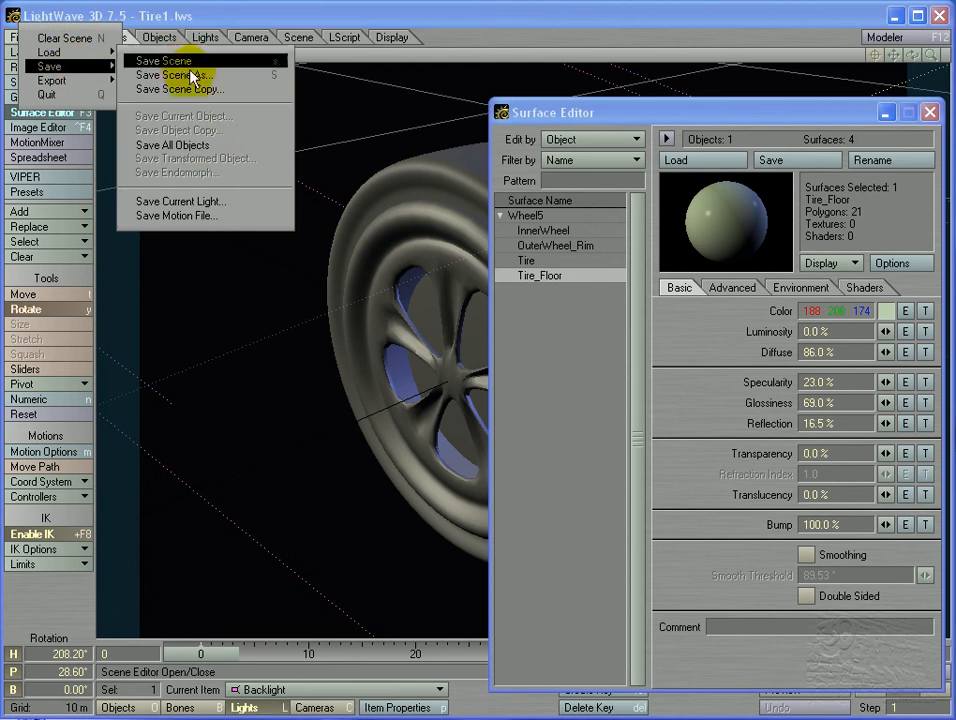
click(207, 147)
key(Return)
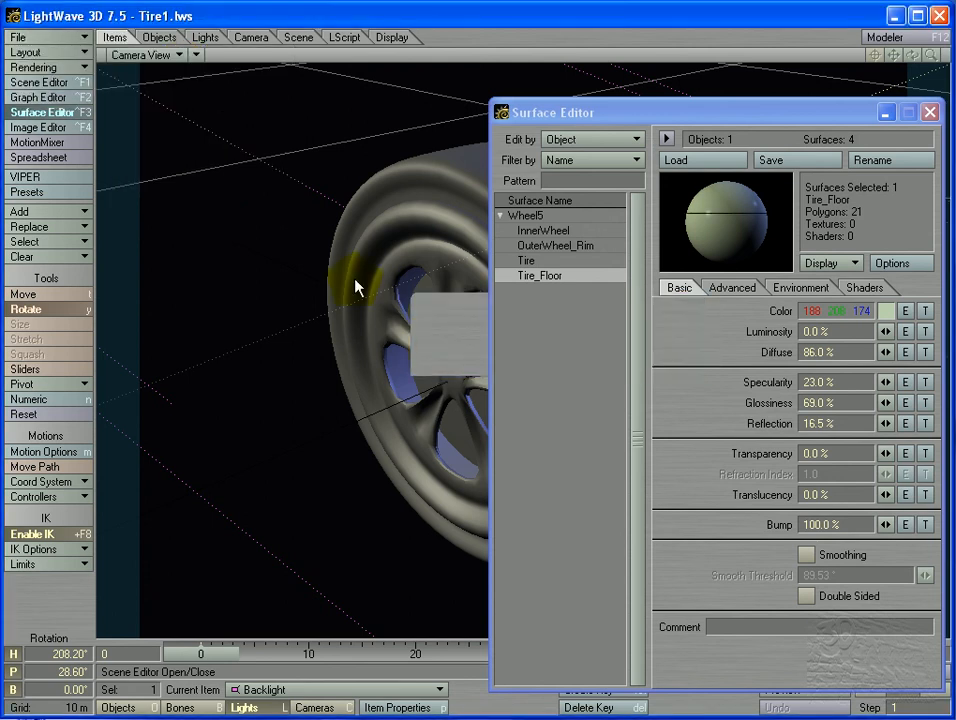
key(F9)
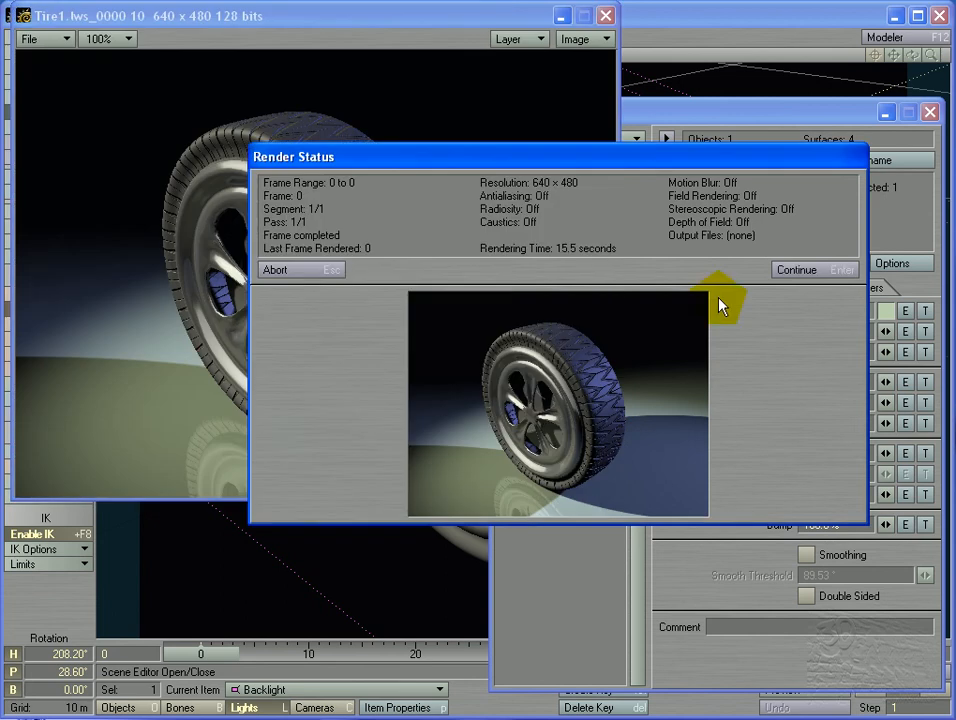
click(797, 270)
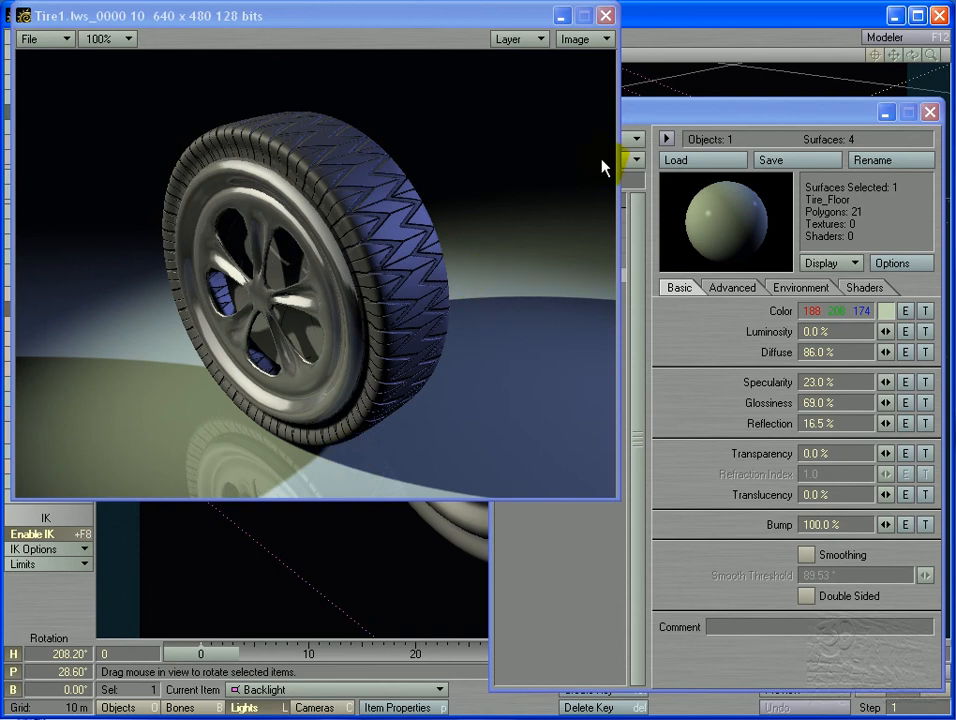
click(605, 16)
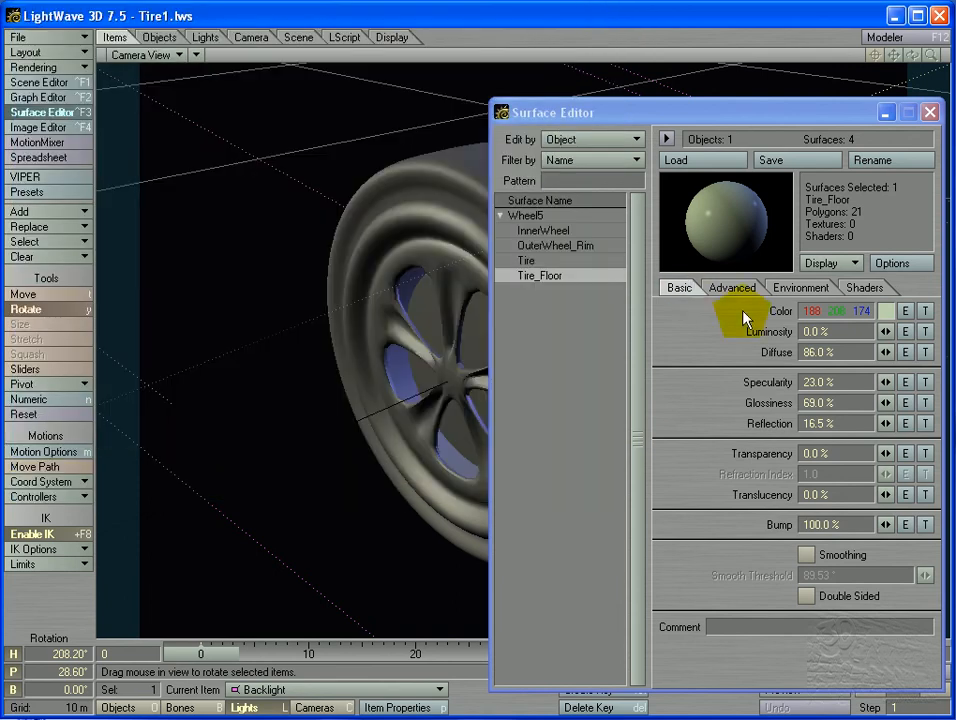
Try a dark green Turbulence procedural, RGB 78, 103, 61, on Tire_Floor's color, preview it in VIPER, and remove the texture.
click(886, 311)
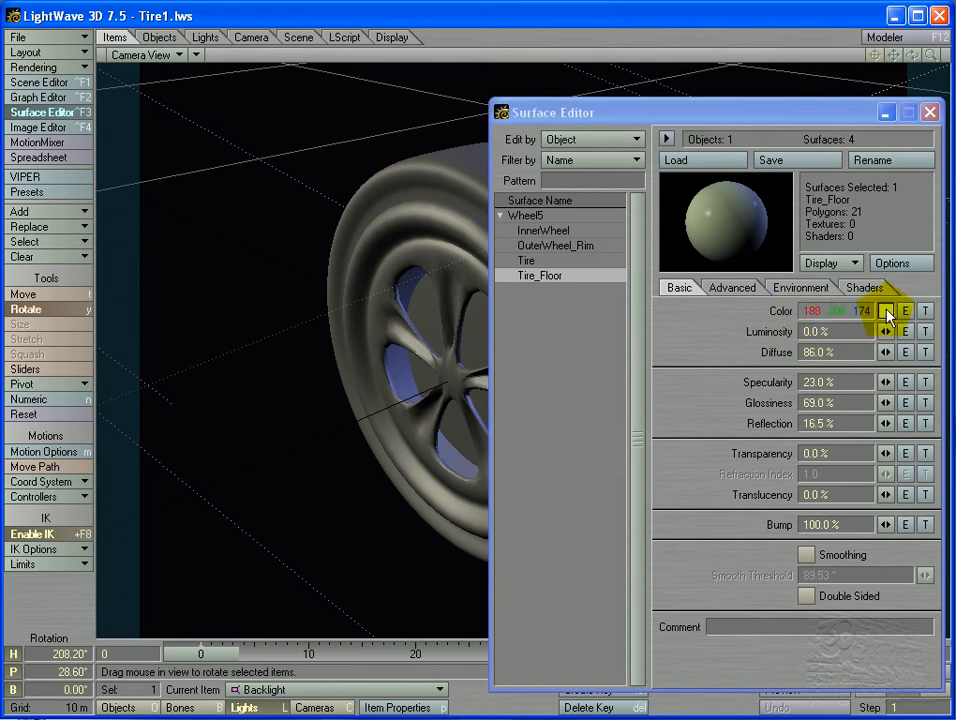
click(925, 312)
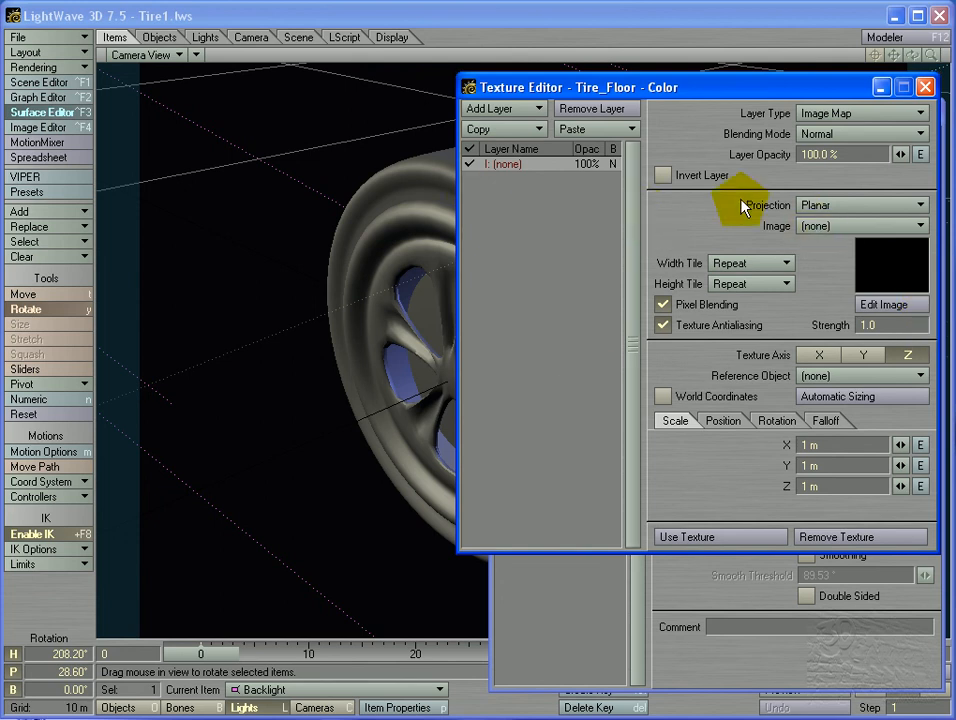
click(855, 122)
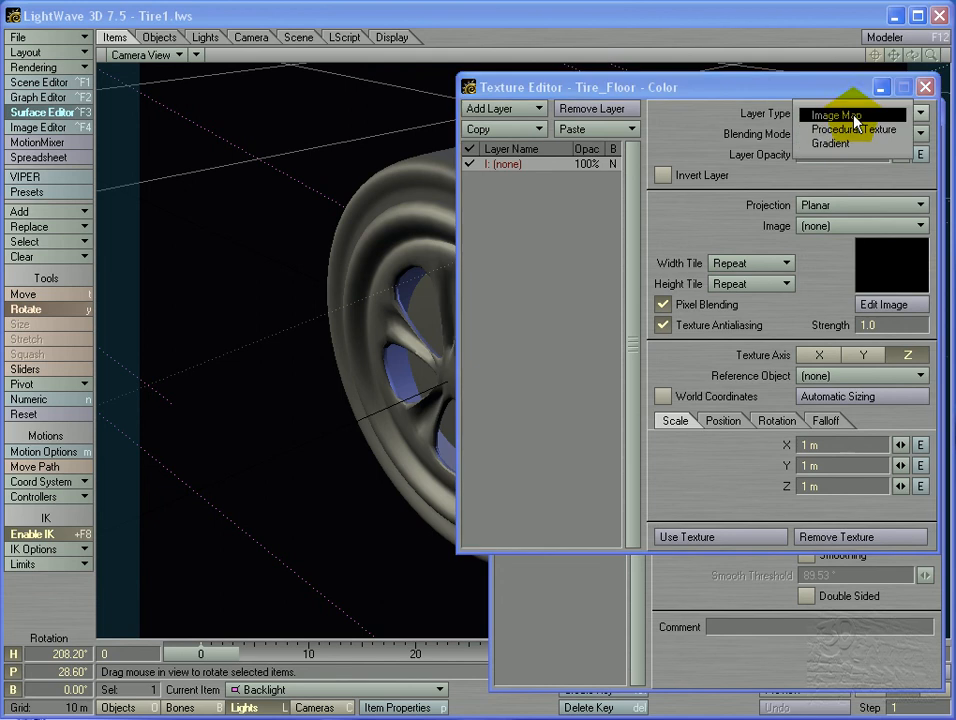
click(850, 130)
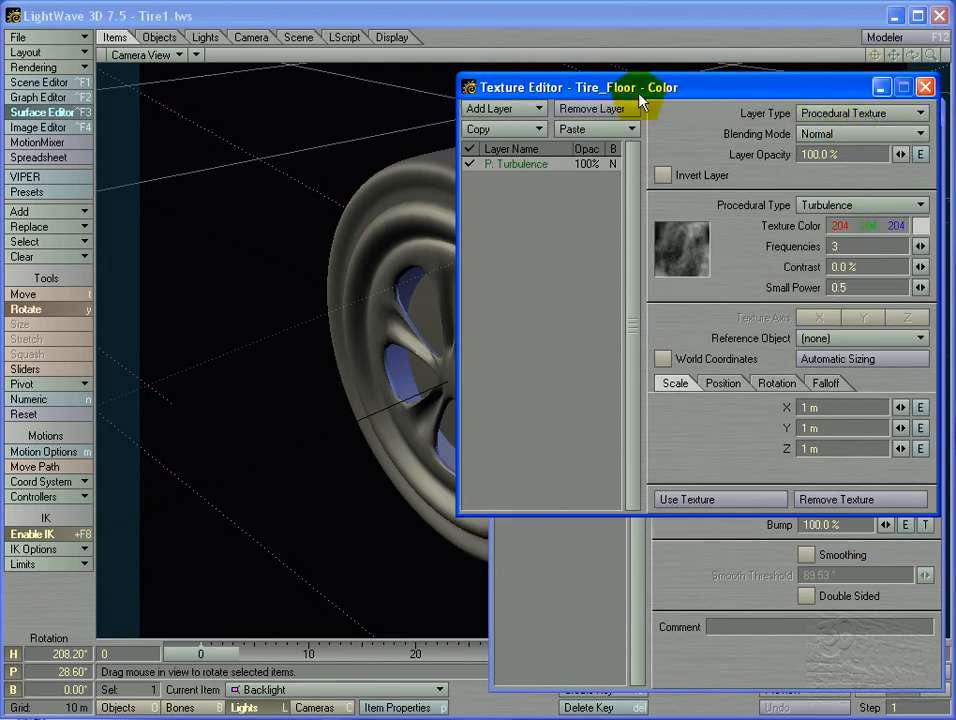
click(912, 230)
click(727, 272)
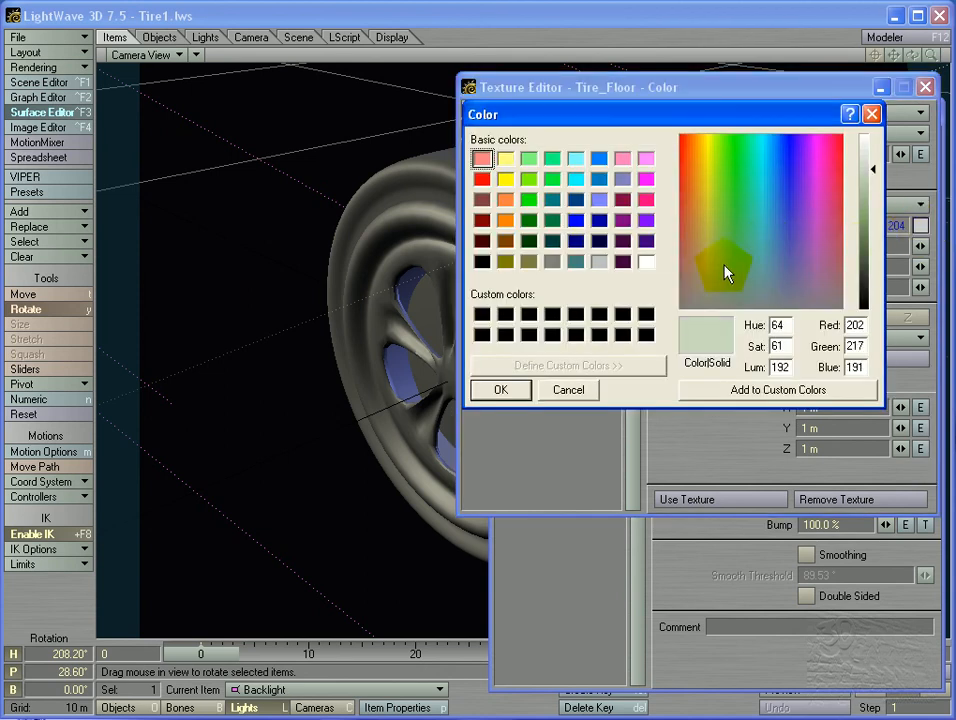
click(868, 258)
click(498, 390)
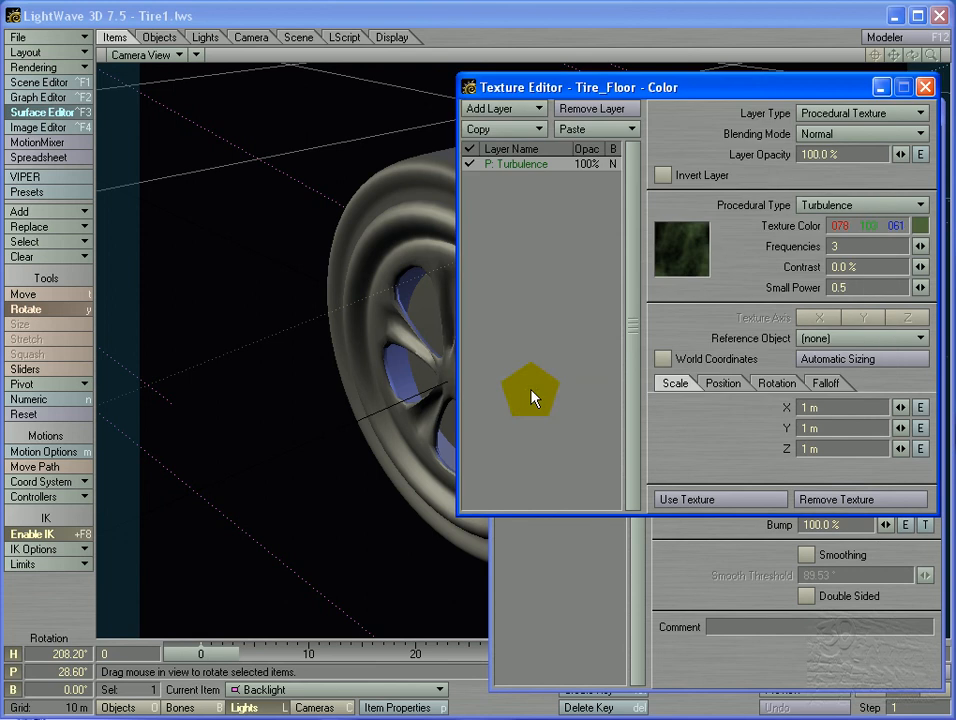
click(45, 177)
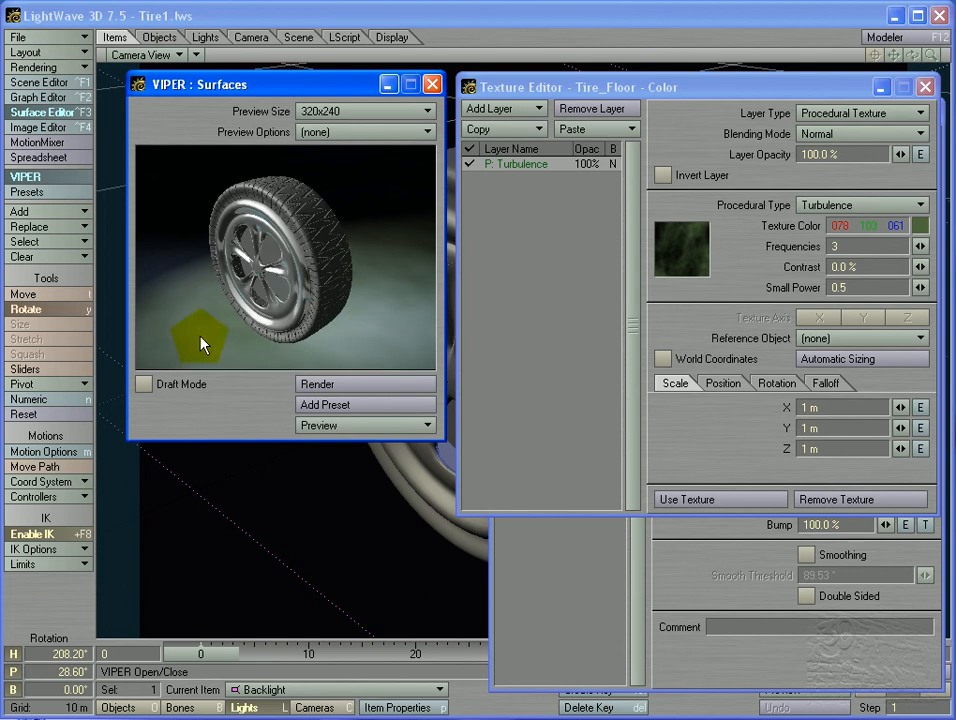
click(833, 499)
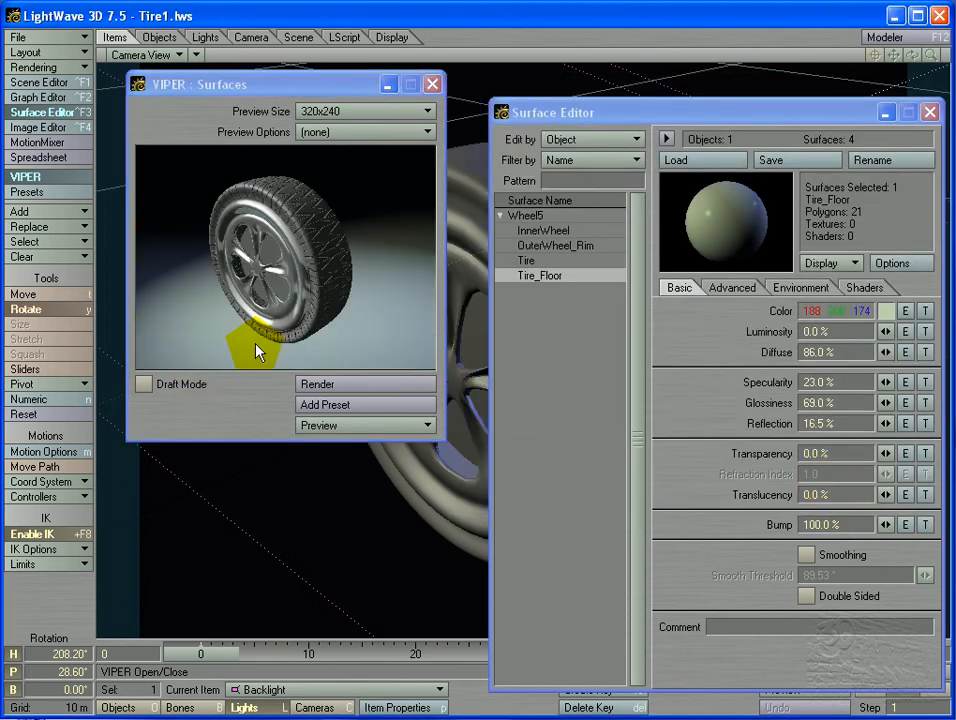
Add a Turbulence procedural texture to Tire_Floor's color with a dark green texture color, RGB 71, 96, 60.
click(925, 311)
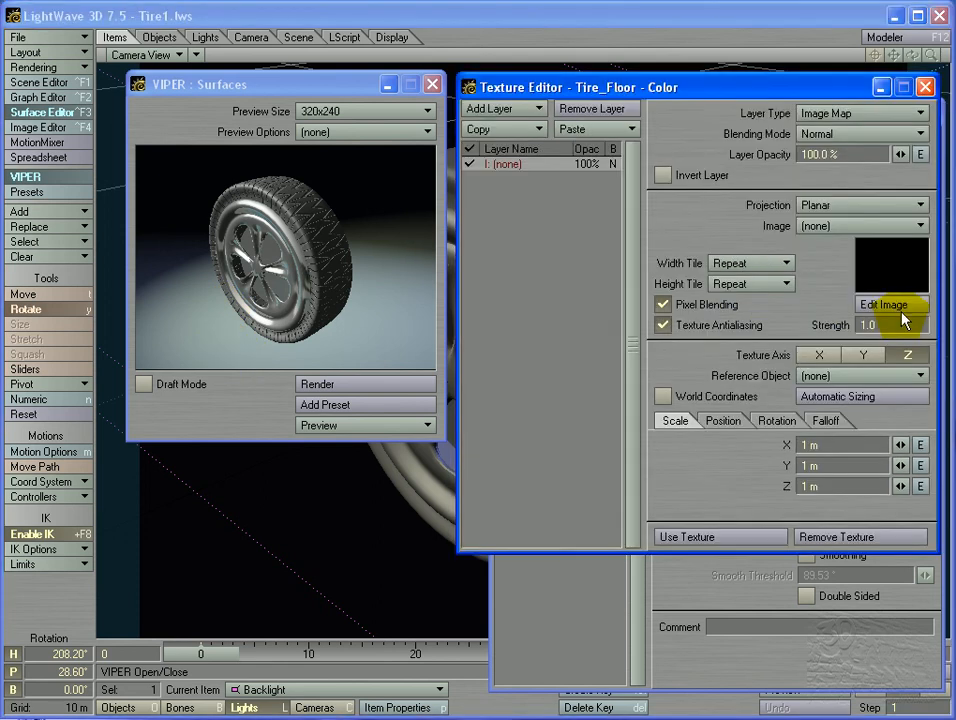
click(858, 113)
click(853, 128)
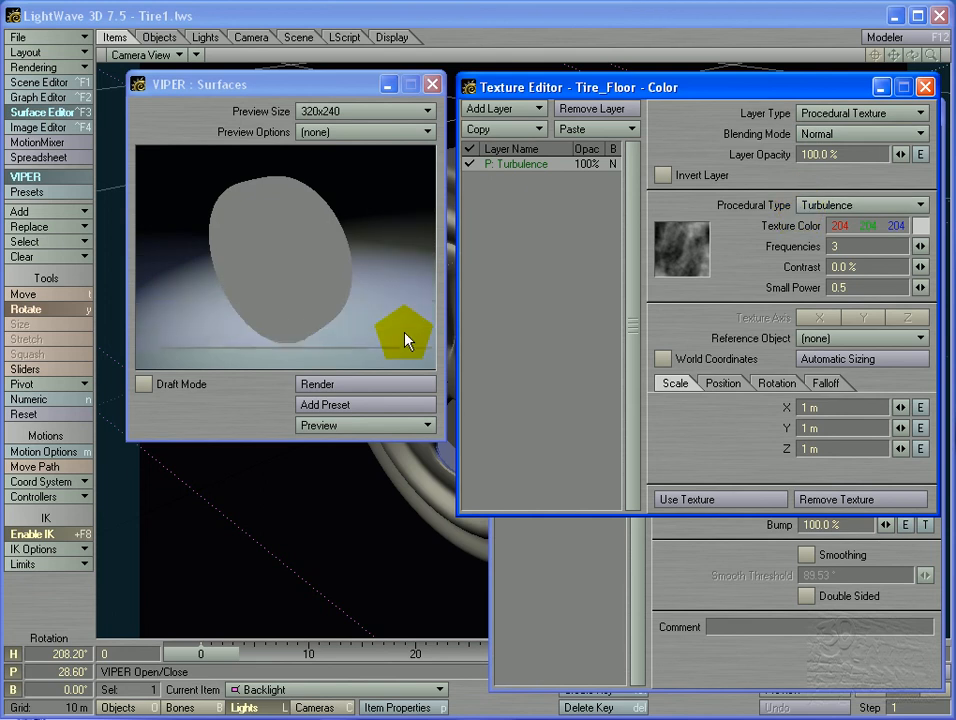
click(921, 228)
click(726, 268)
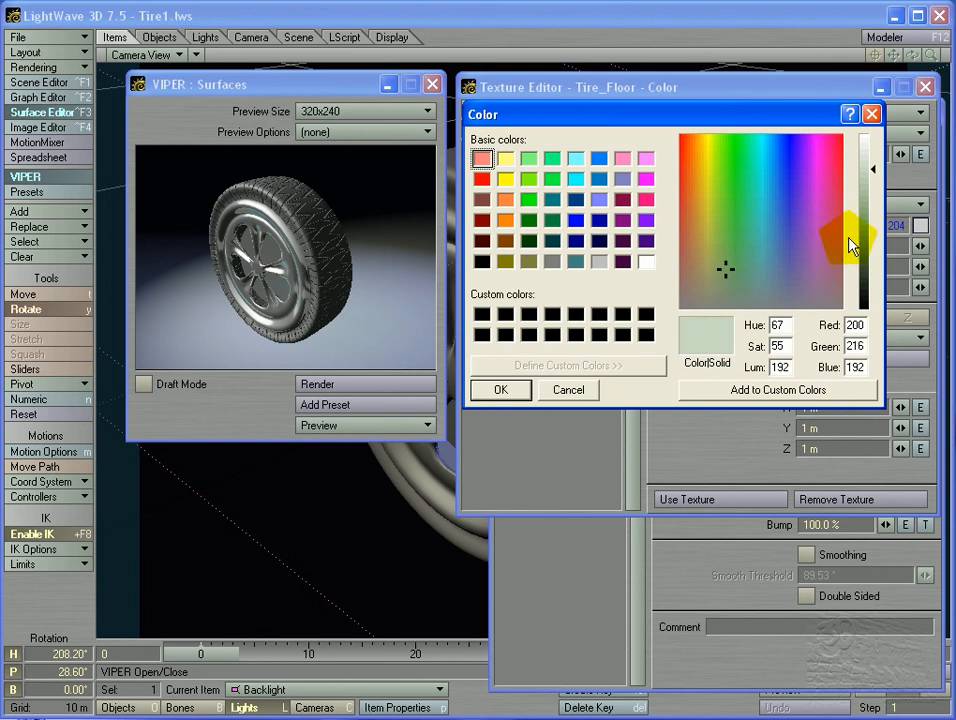
drag(850, 242, 870, 256)
click(497, 393)
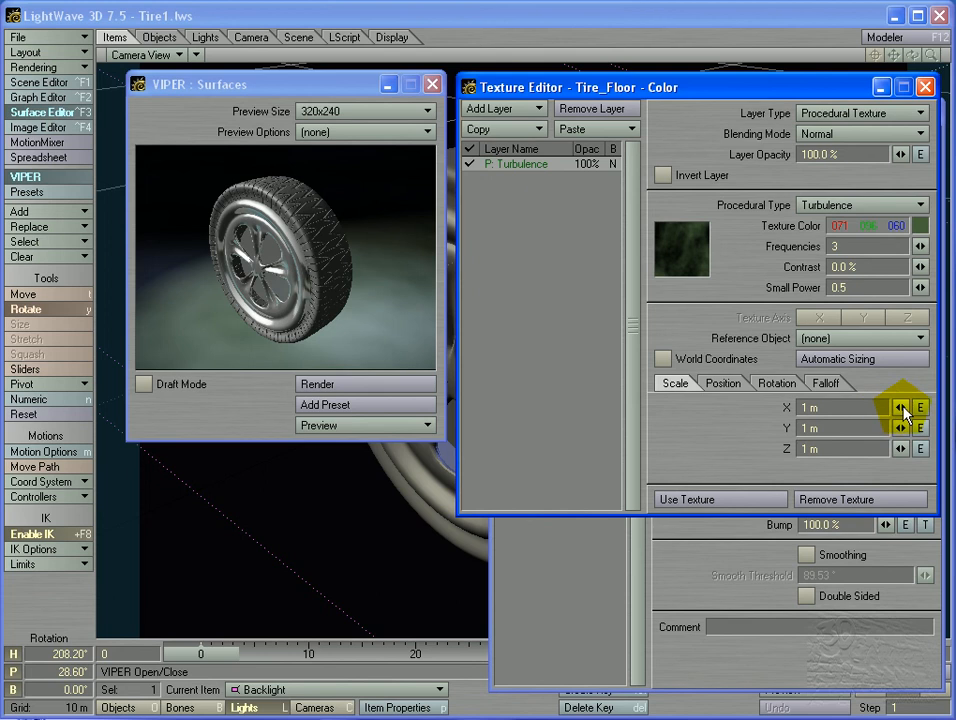
Scale the Turbulence texture to X 670 mm, Y 640 mm, Z 560 mm, set its layer opacity to 46%, and apply it.
drag(900, 407, 758, 448)
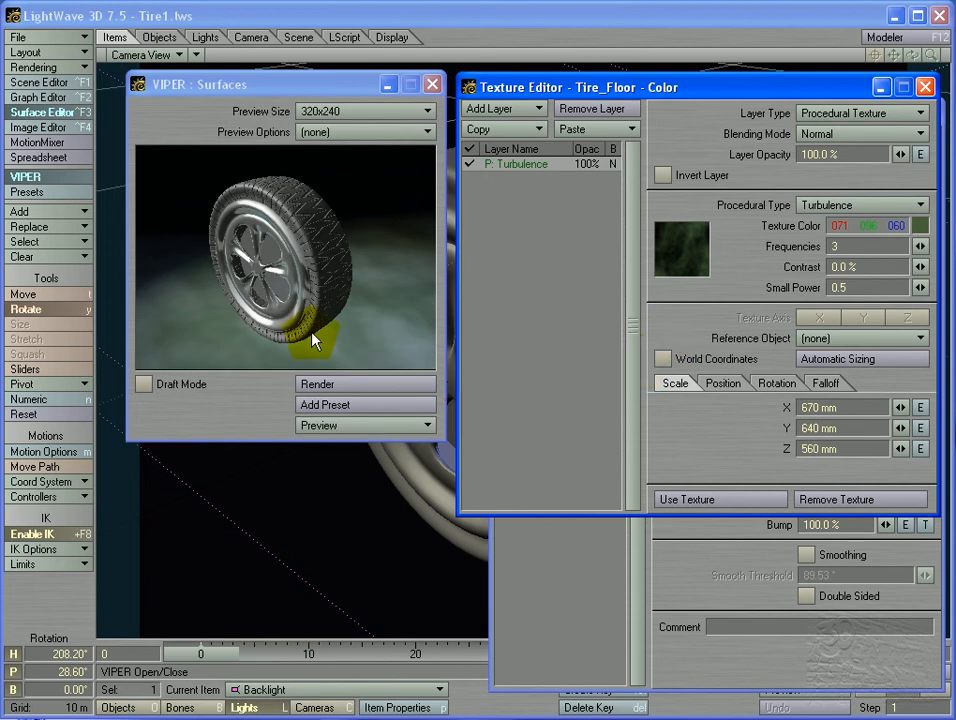
drag(900, 154, 905, 163)
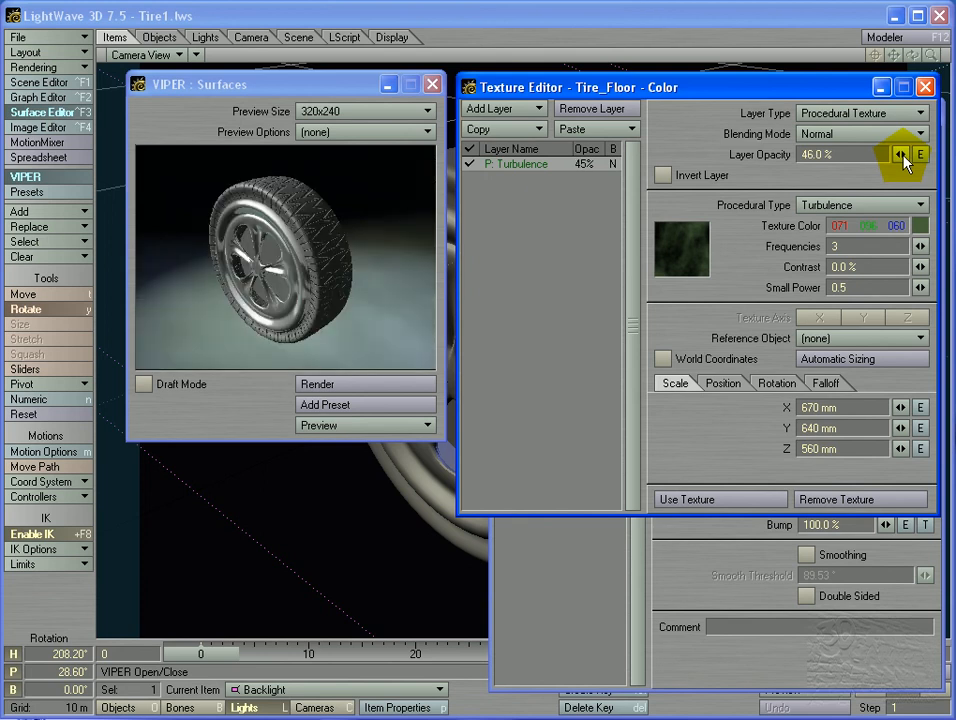
click(728, 499)
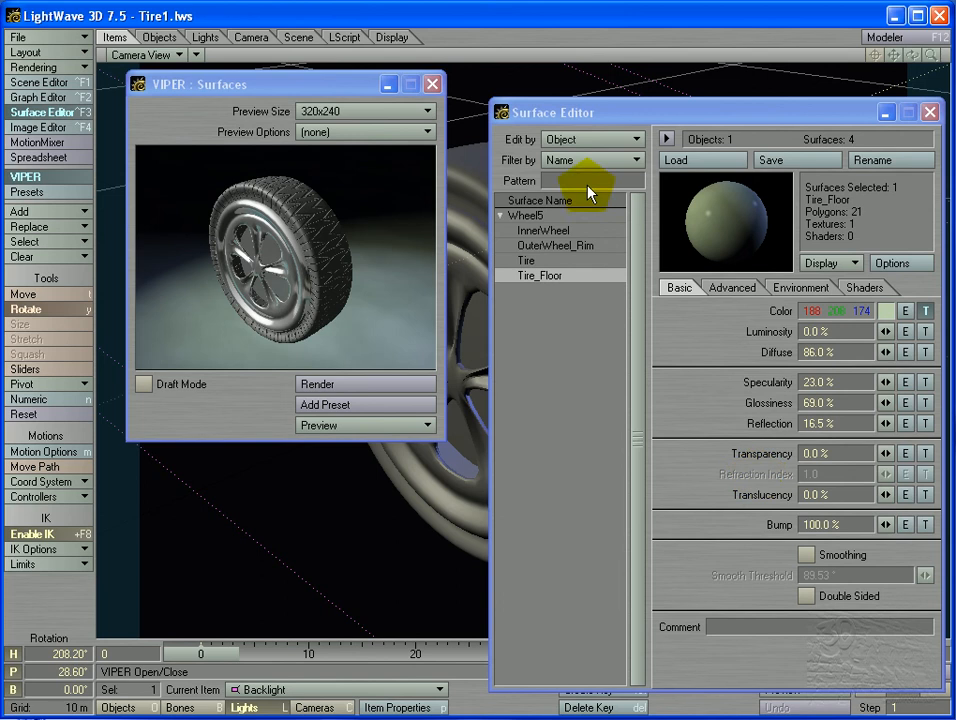
Save all objects over their existing files to keep the floor's Turbulence texture.
click(18, 37)
mouse_move(60, 64)
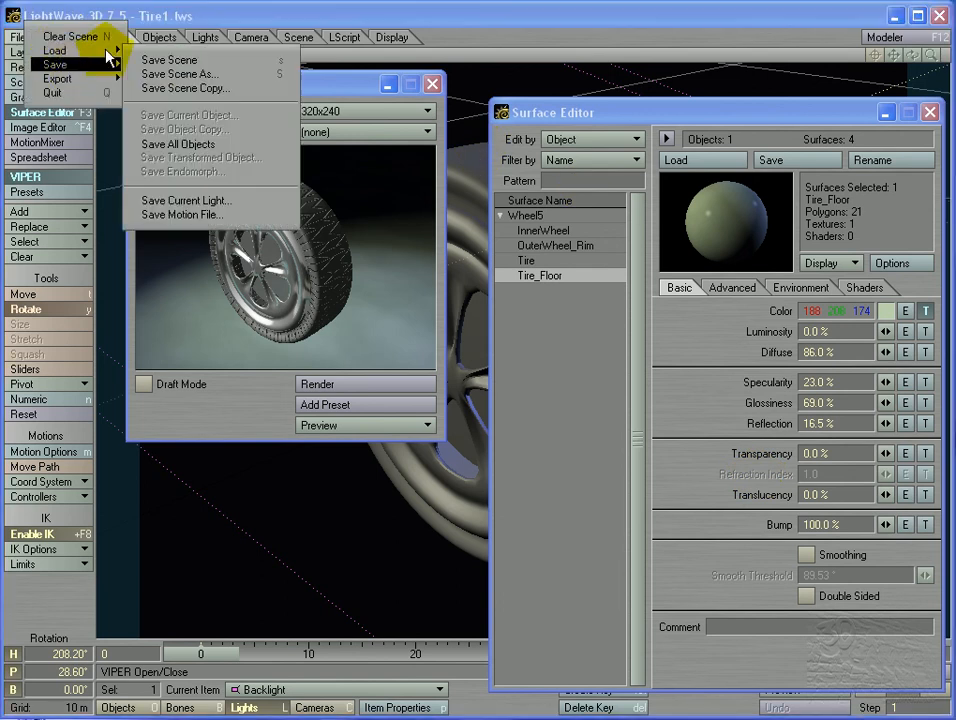
click(183, 145)
click(636, 335)
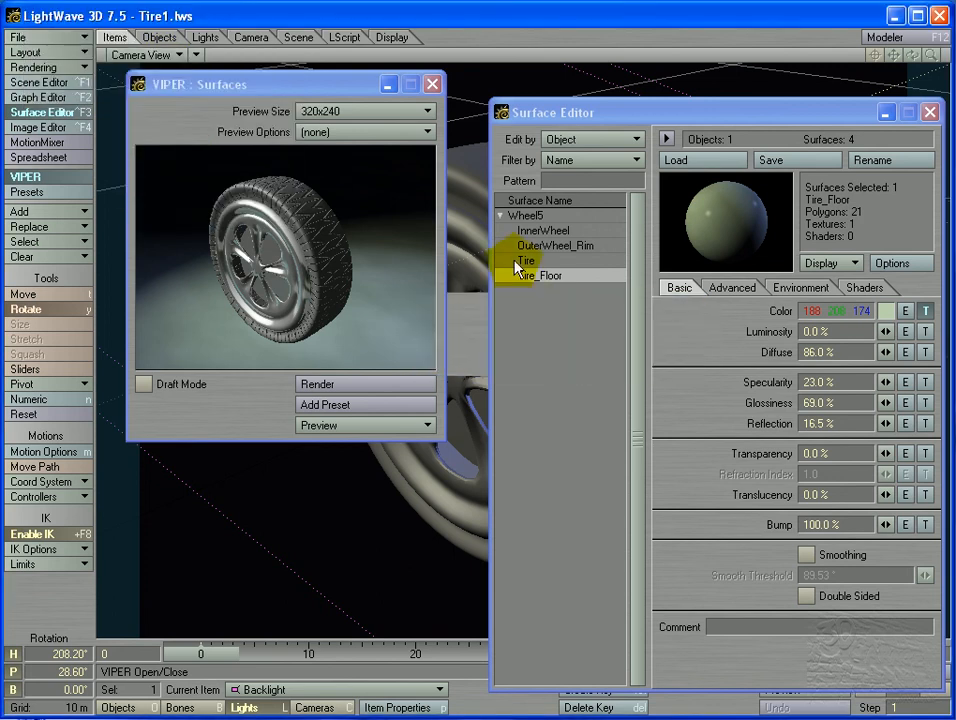
Close the VIPER preview and the Surface Editor, and save the scene over the existing Tire1.lws.
click(432, 87)
click(504, 111)
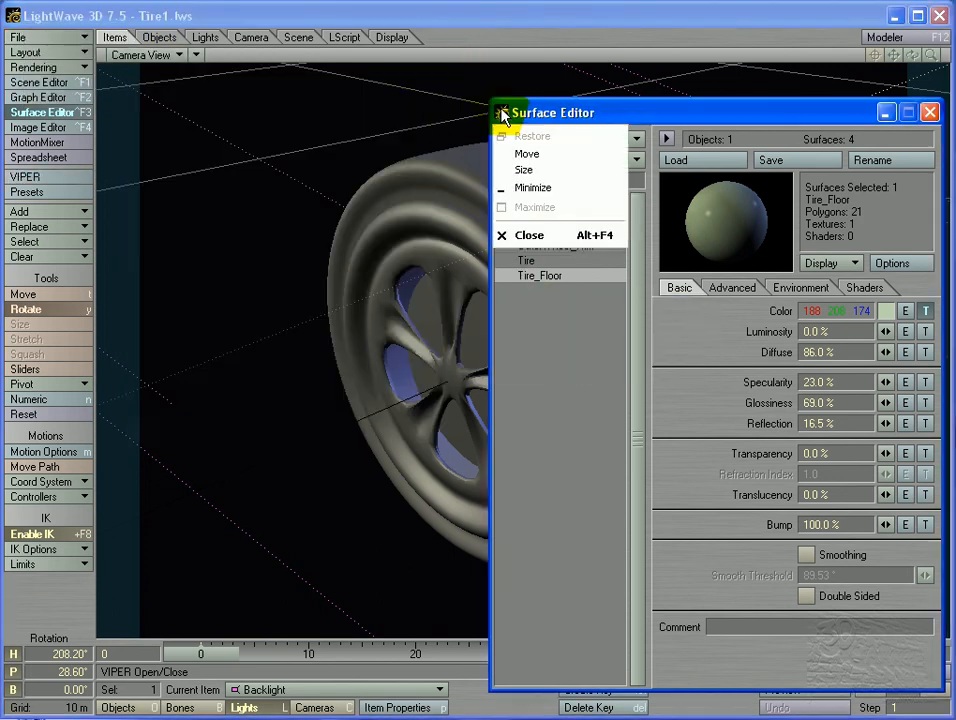
click(529, 233)
click(50, 37)
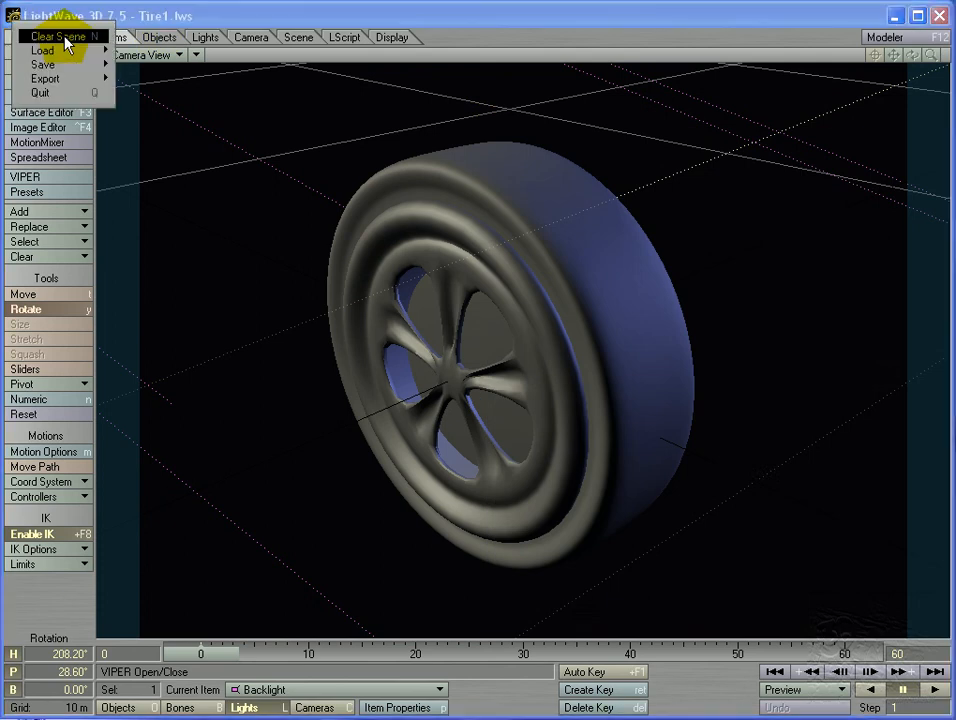
mouse_move(43, 64)
click(124, 64)
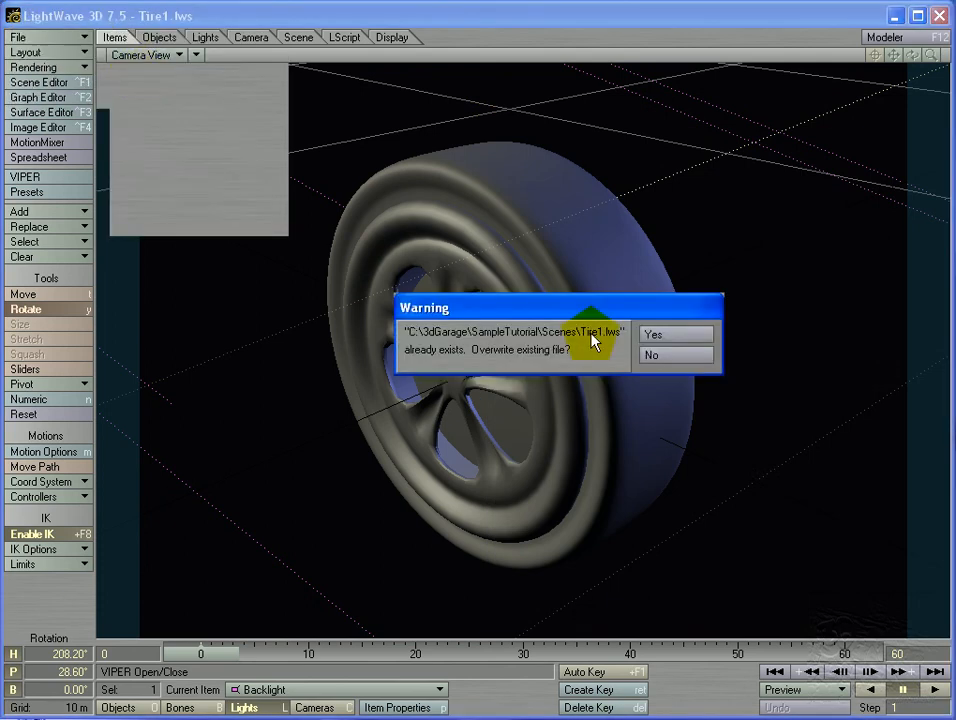
click(670, 334)
Set the camera's antialiasing to Enhanced Low in its properties.
click(328, 708)
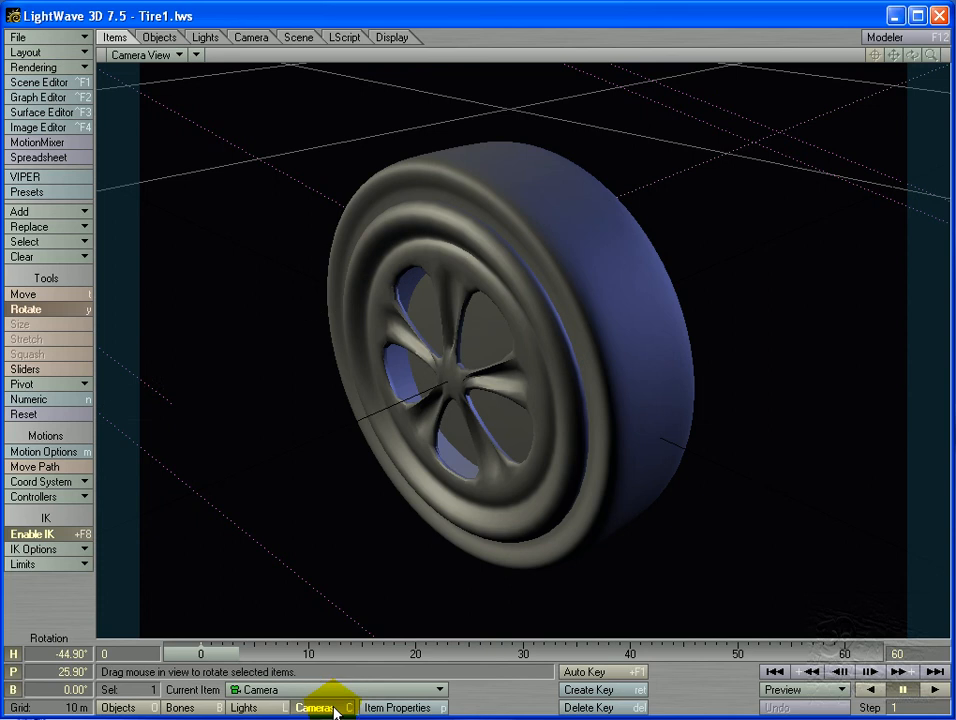
click(392, 708)
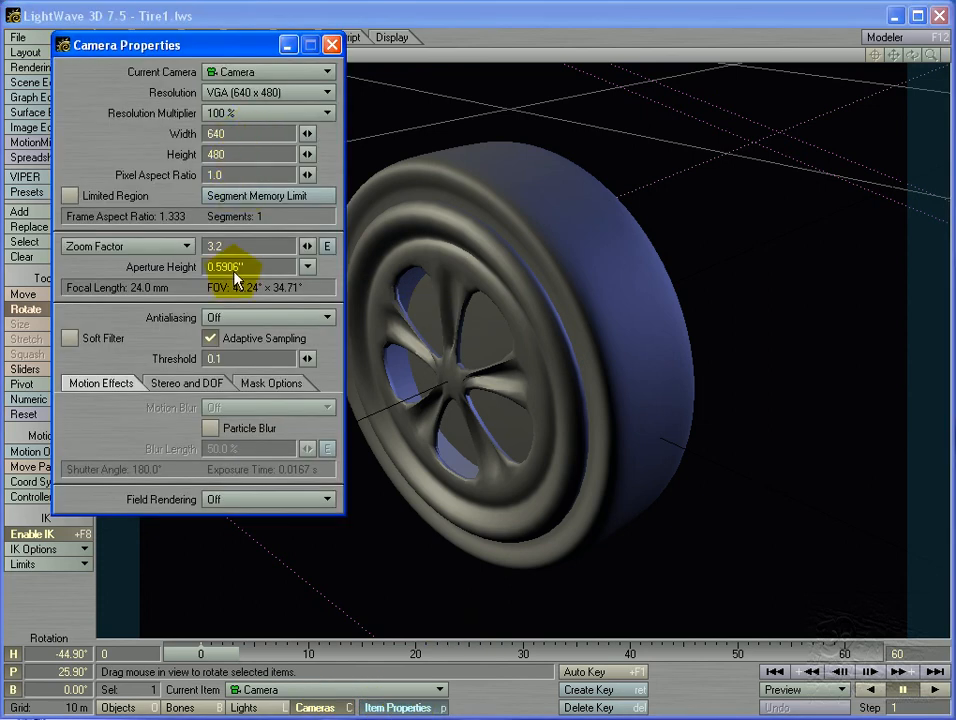
click(245, 322)
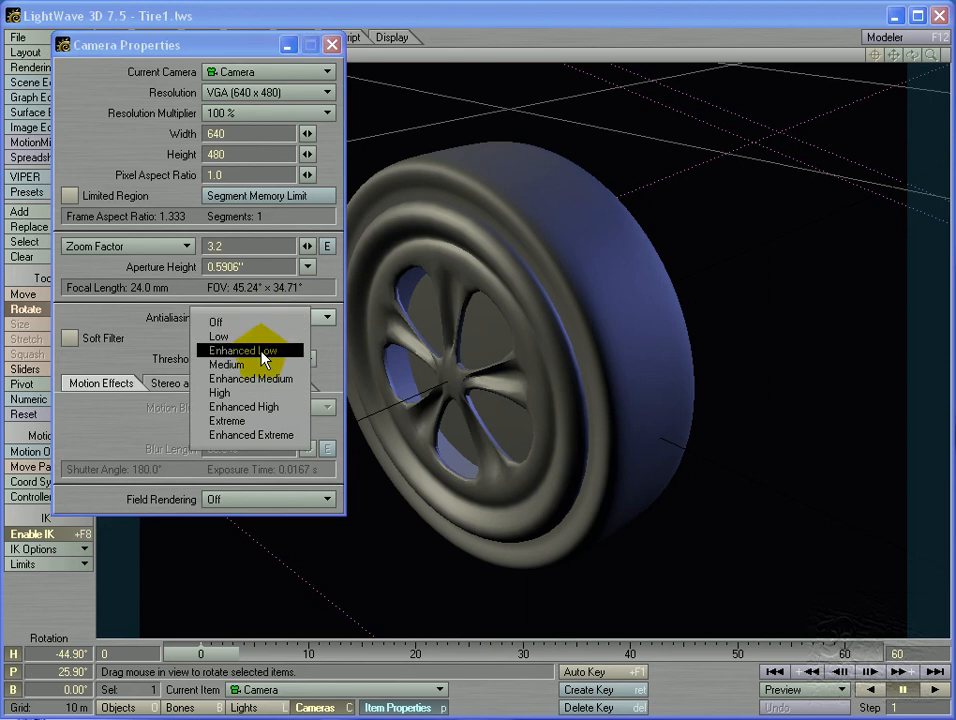
click(263, 355)
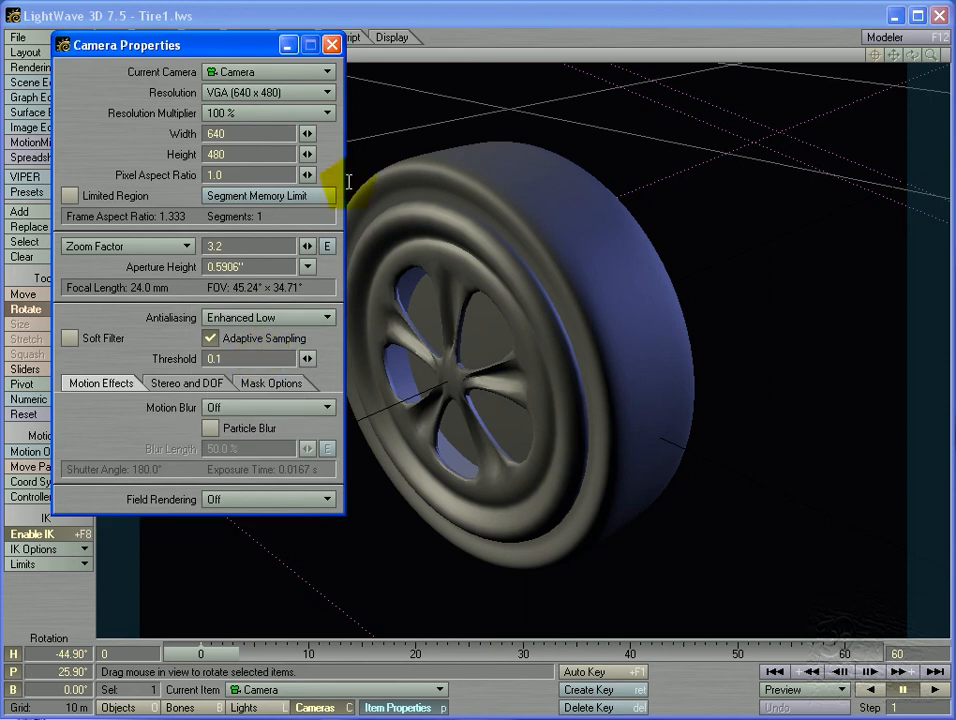
click(332, 45)
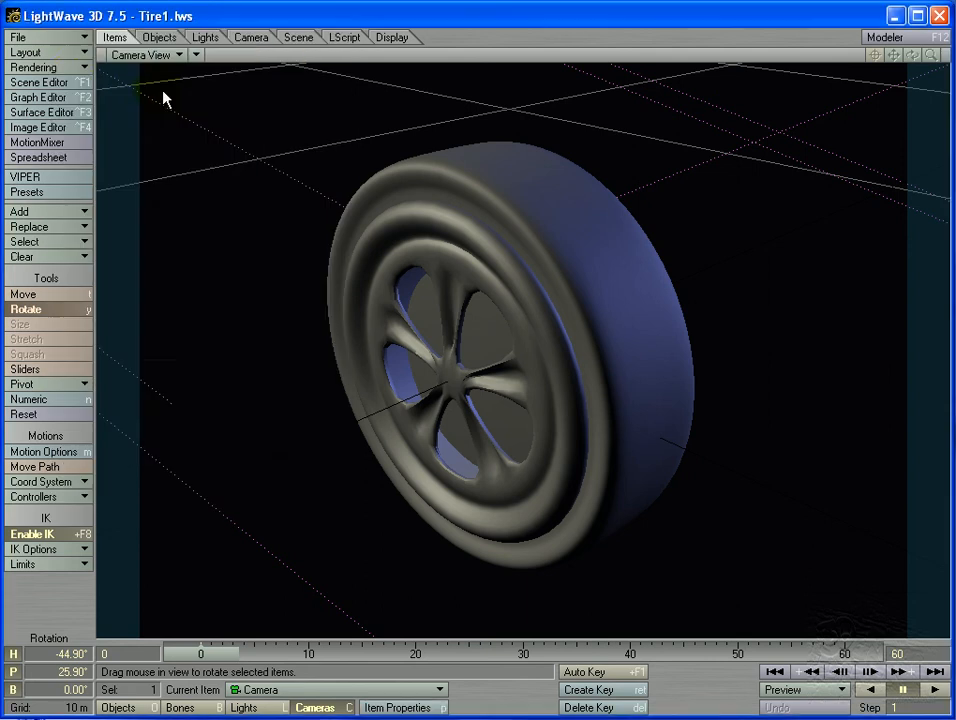
Choose Image Viewer FP as the render display and render the current frame, bringing the finished image into full view.
click(62, 67)
click(72, 73)
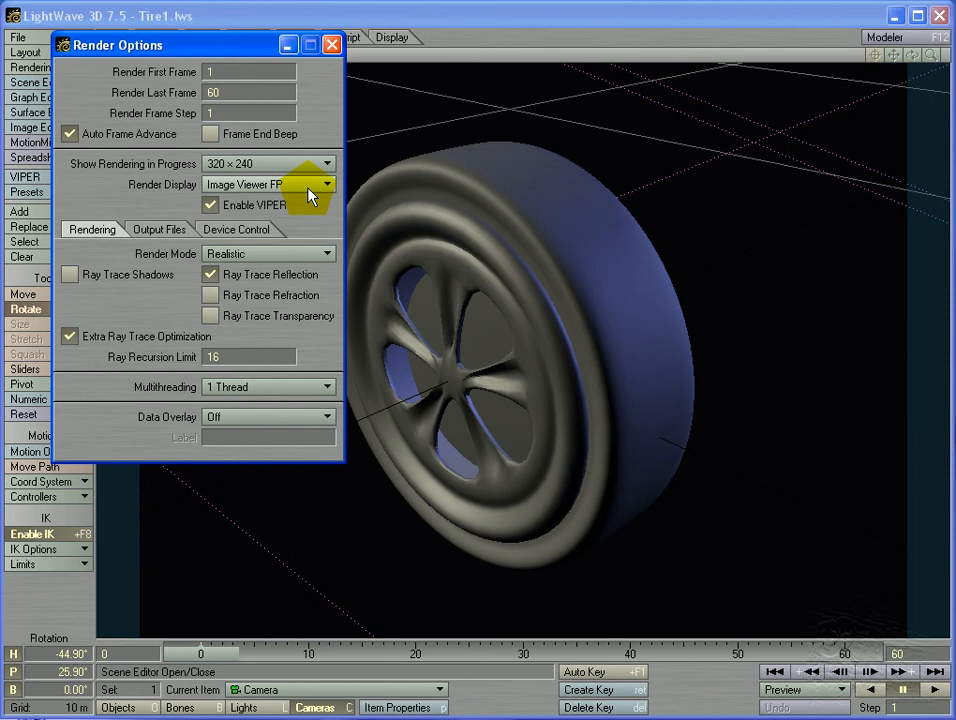
click(270, 184)
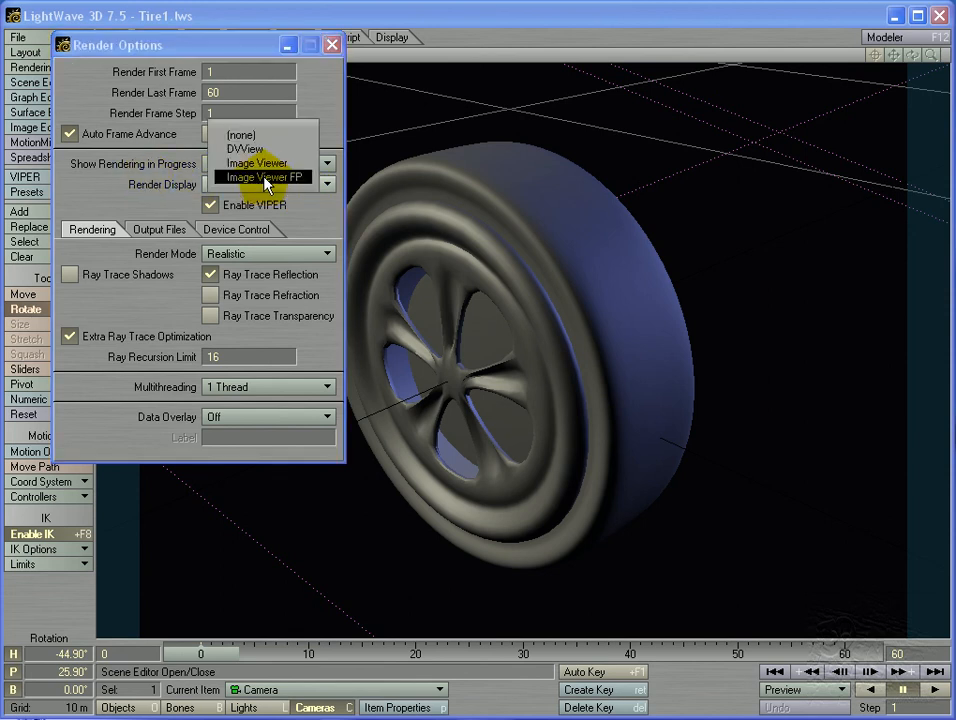
click(272, 178)
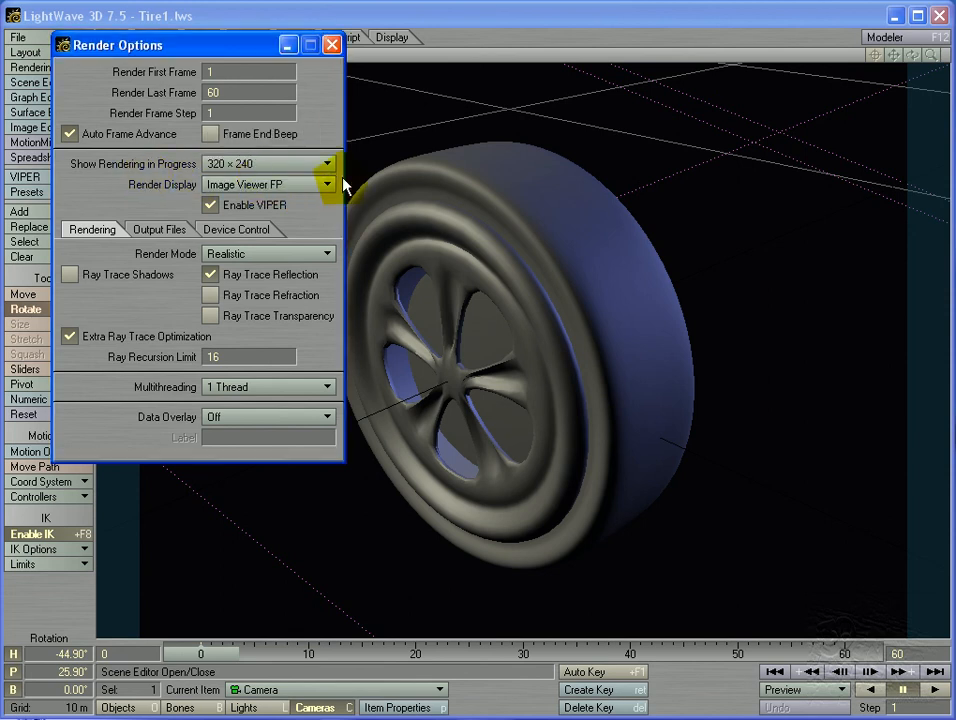
key(F10)
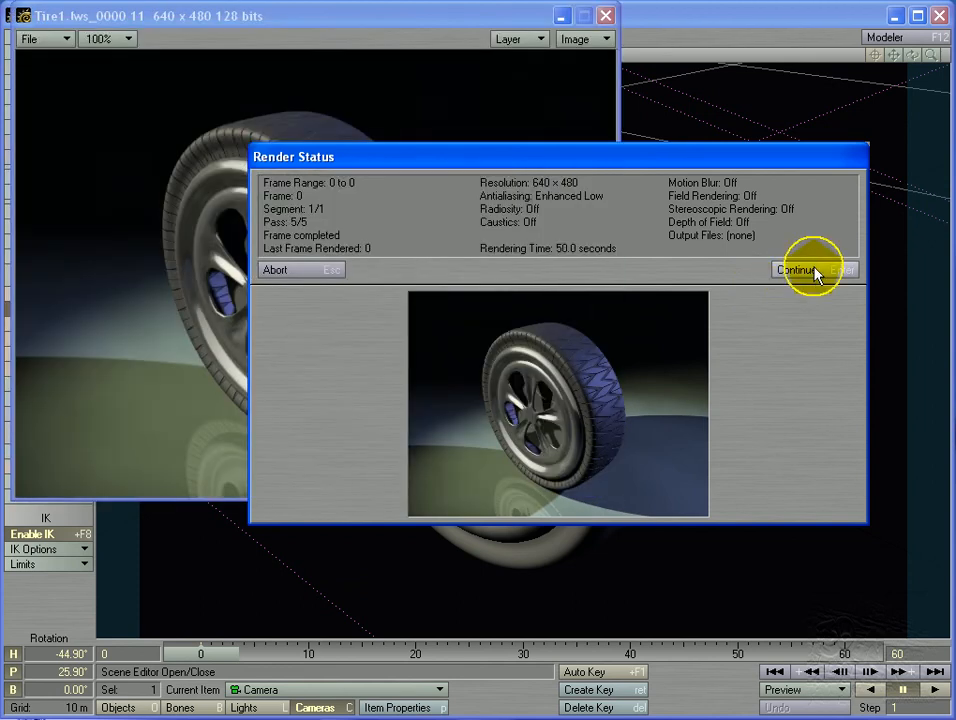
click(811, 270)
drag(349, 9, 573, 73)
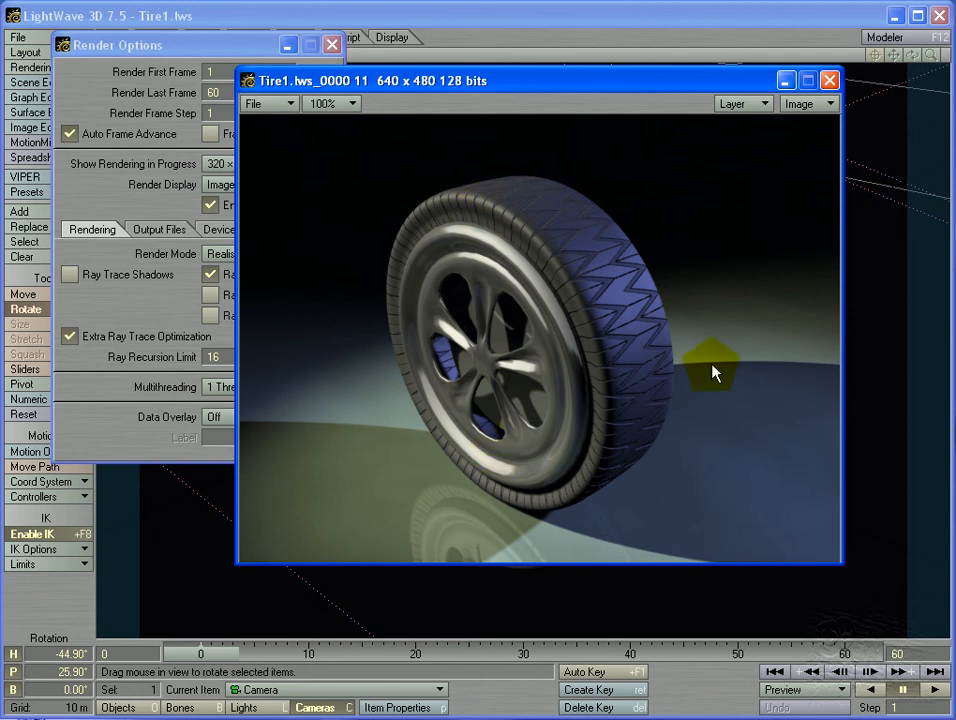
Save the rendered image's RGBA as a JPEG named TireRender in the Images folder, and close the image viewer and render options.
click(289, 103)
mouse_move(286, 107)
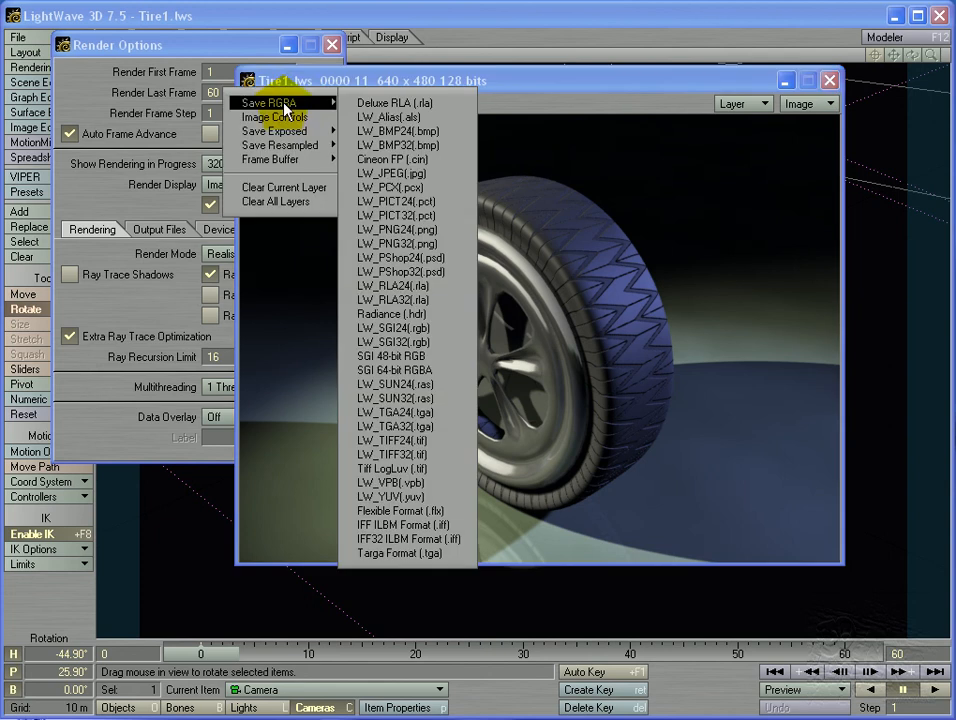
click(437, 175)
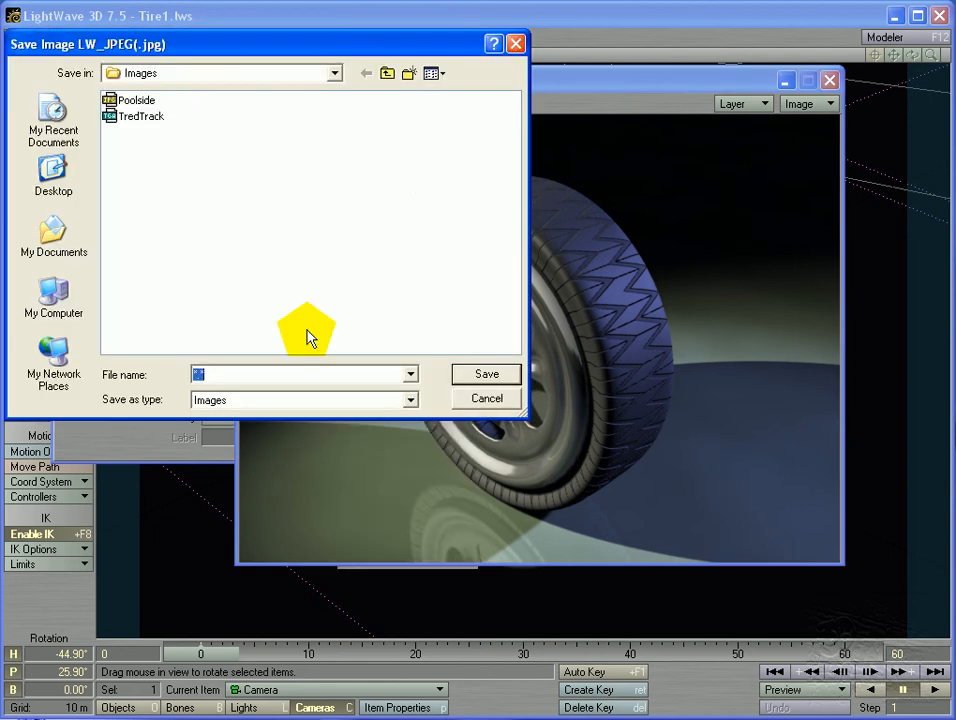
text(TIre)
key(BackSpace)
key(BackSpace)
key(BackSpace)
text(ireRender)
key(Return)
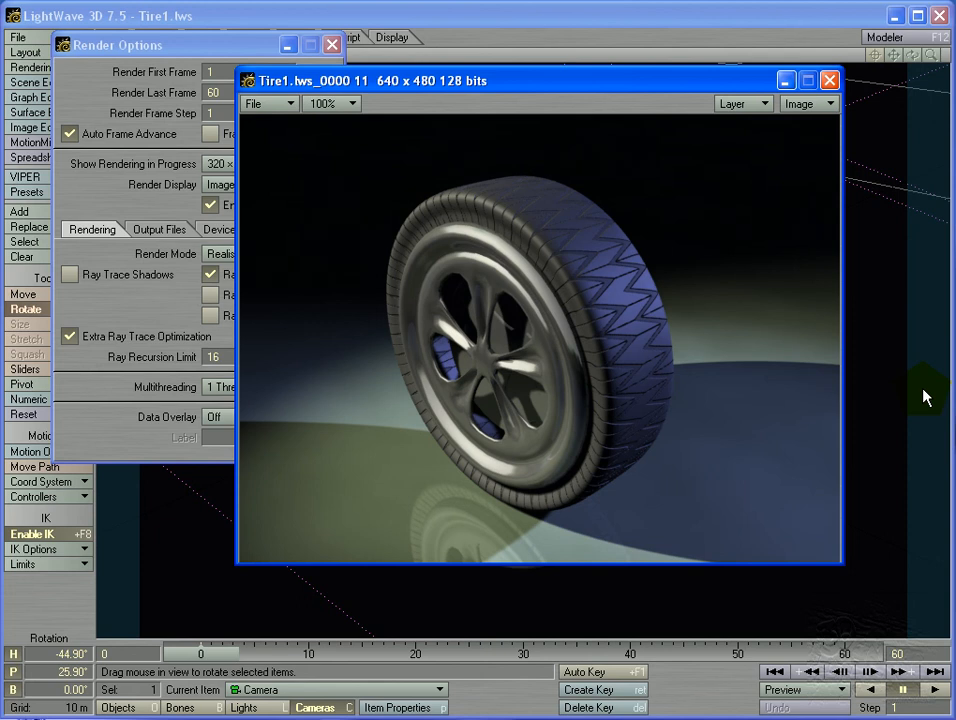
click(829, 80)
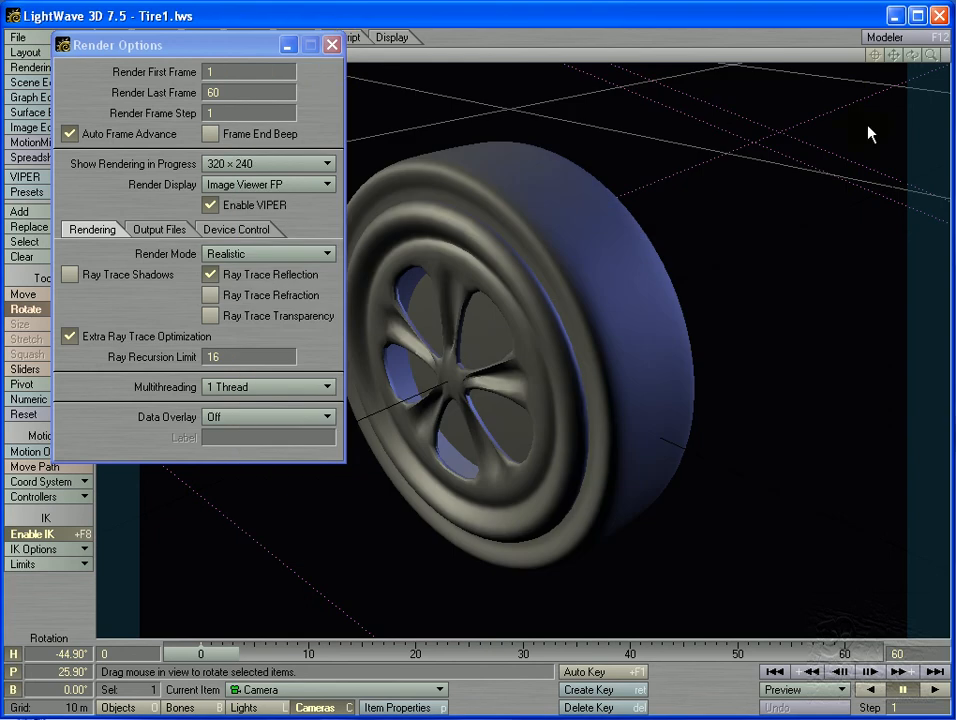
click(332, 45)
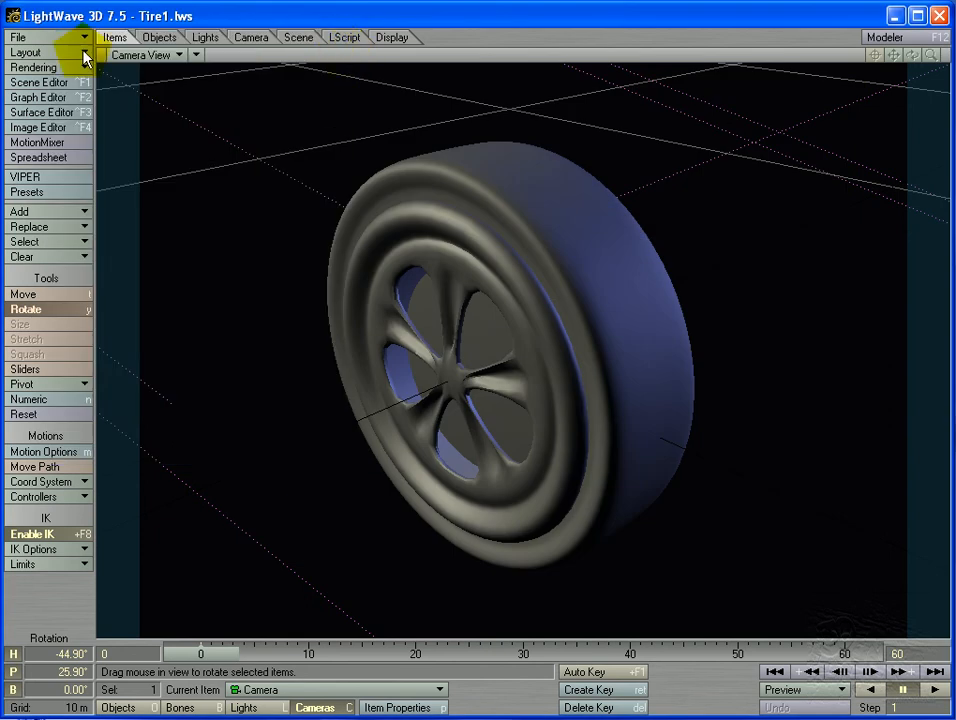
Open the Graph Editor, look over its channel list and curve area, and close it.
click(50, 98)
drag(560, 30, 463, 109)
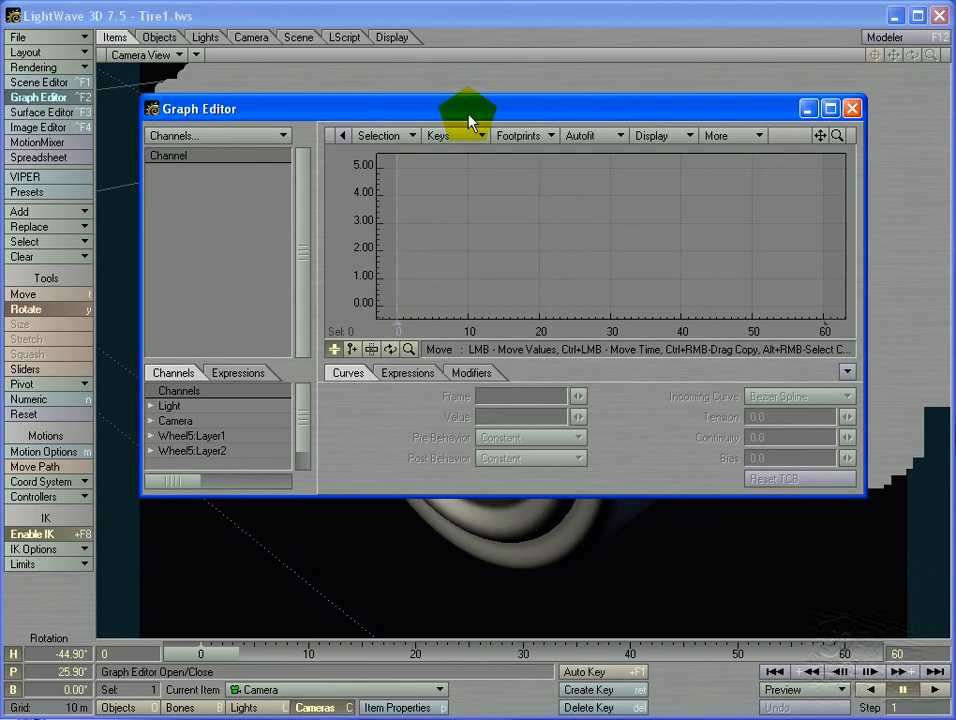
click(849, 107)
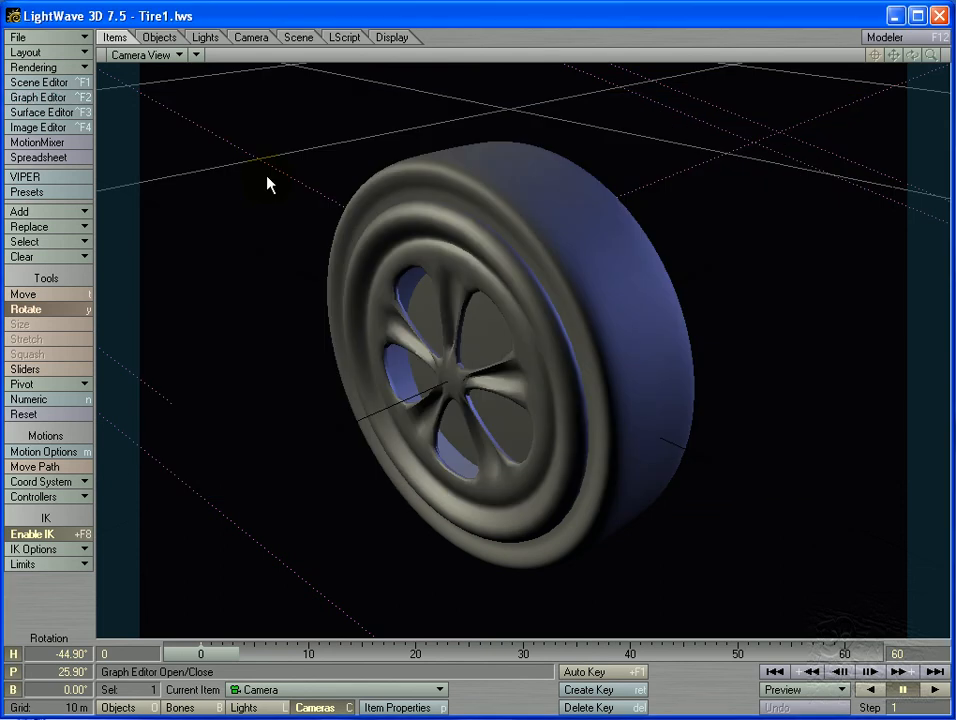